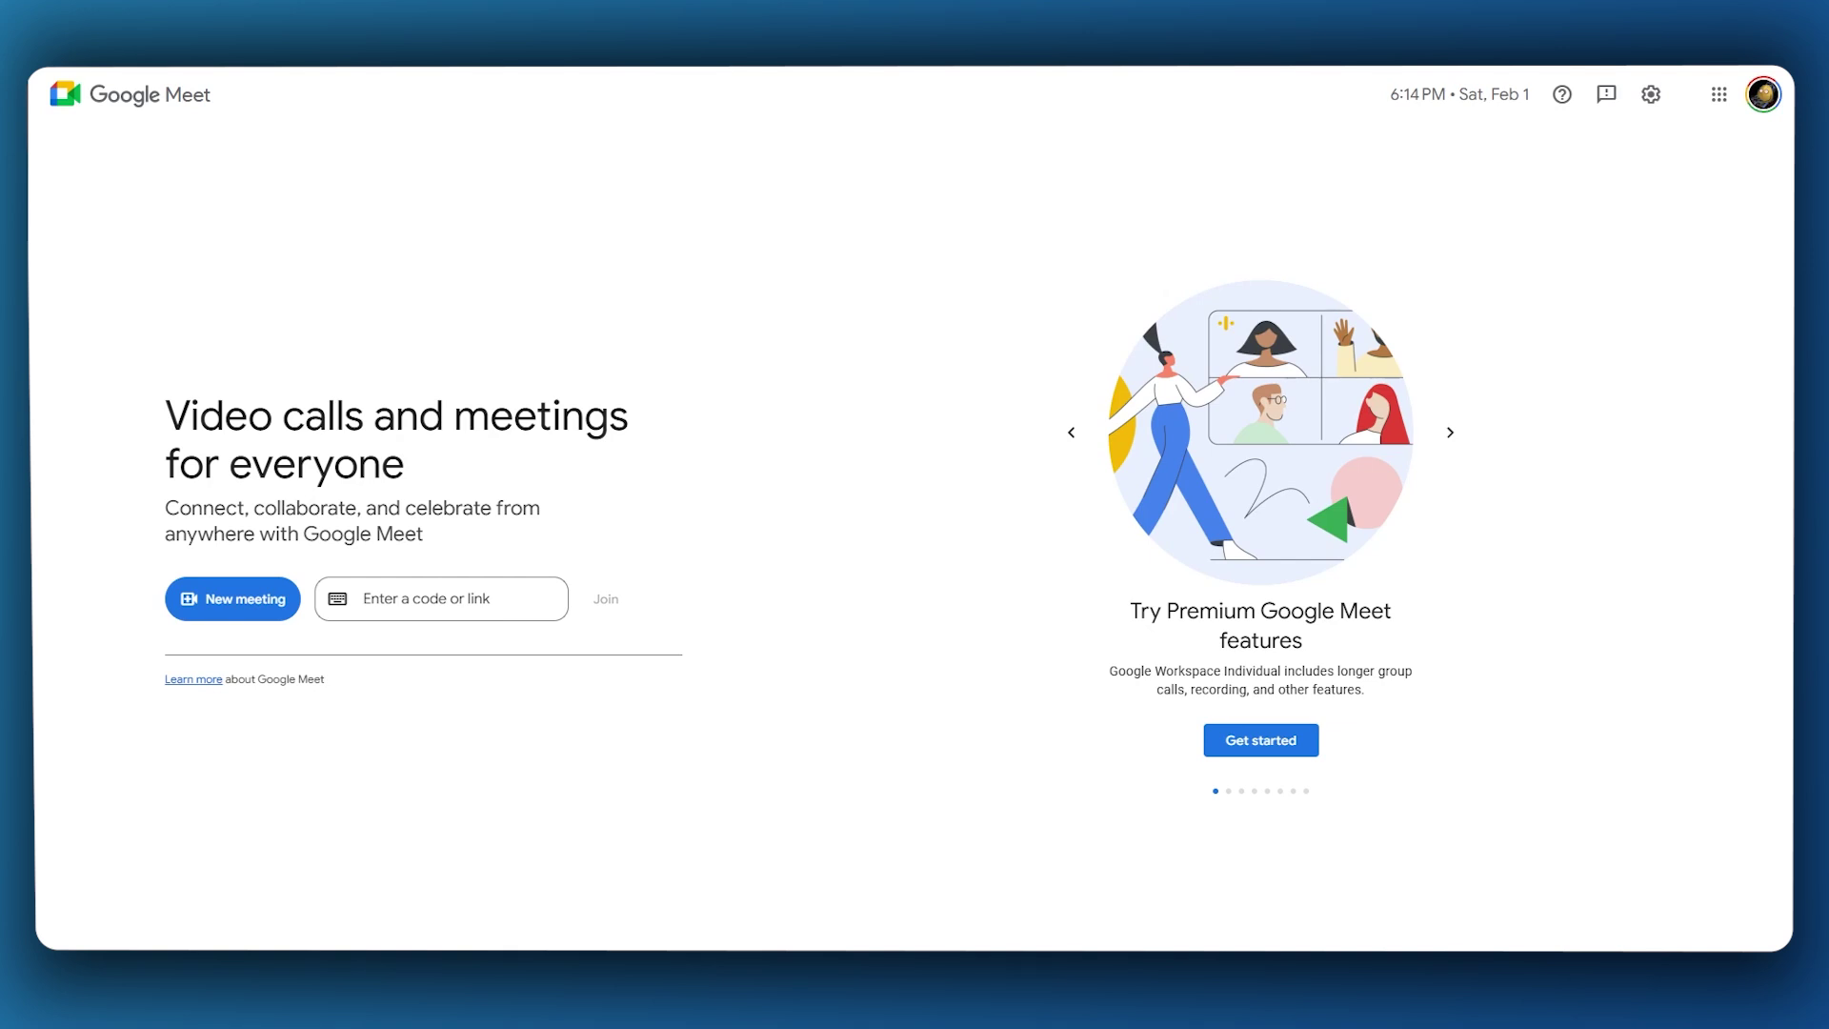
Step: Start an instant meeting and turn off both the camera and the microphone
click(264, 610)
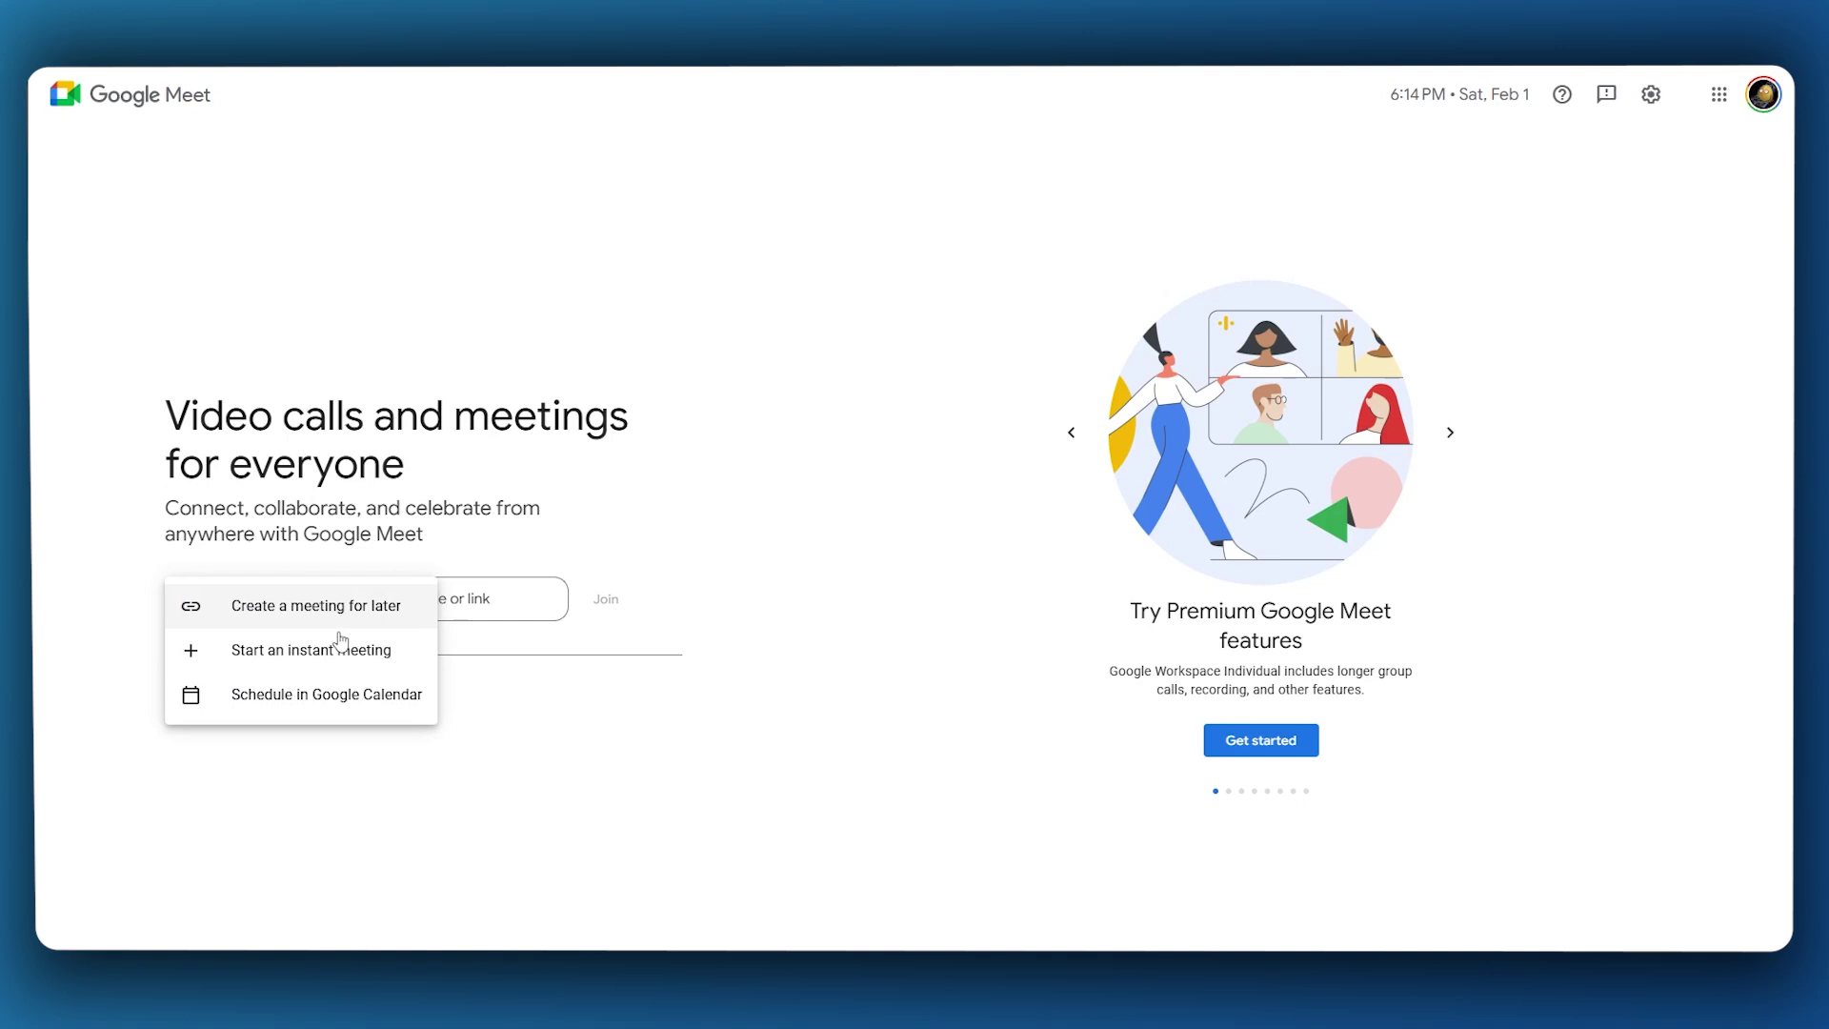
click(328, 649)
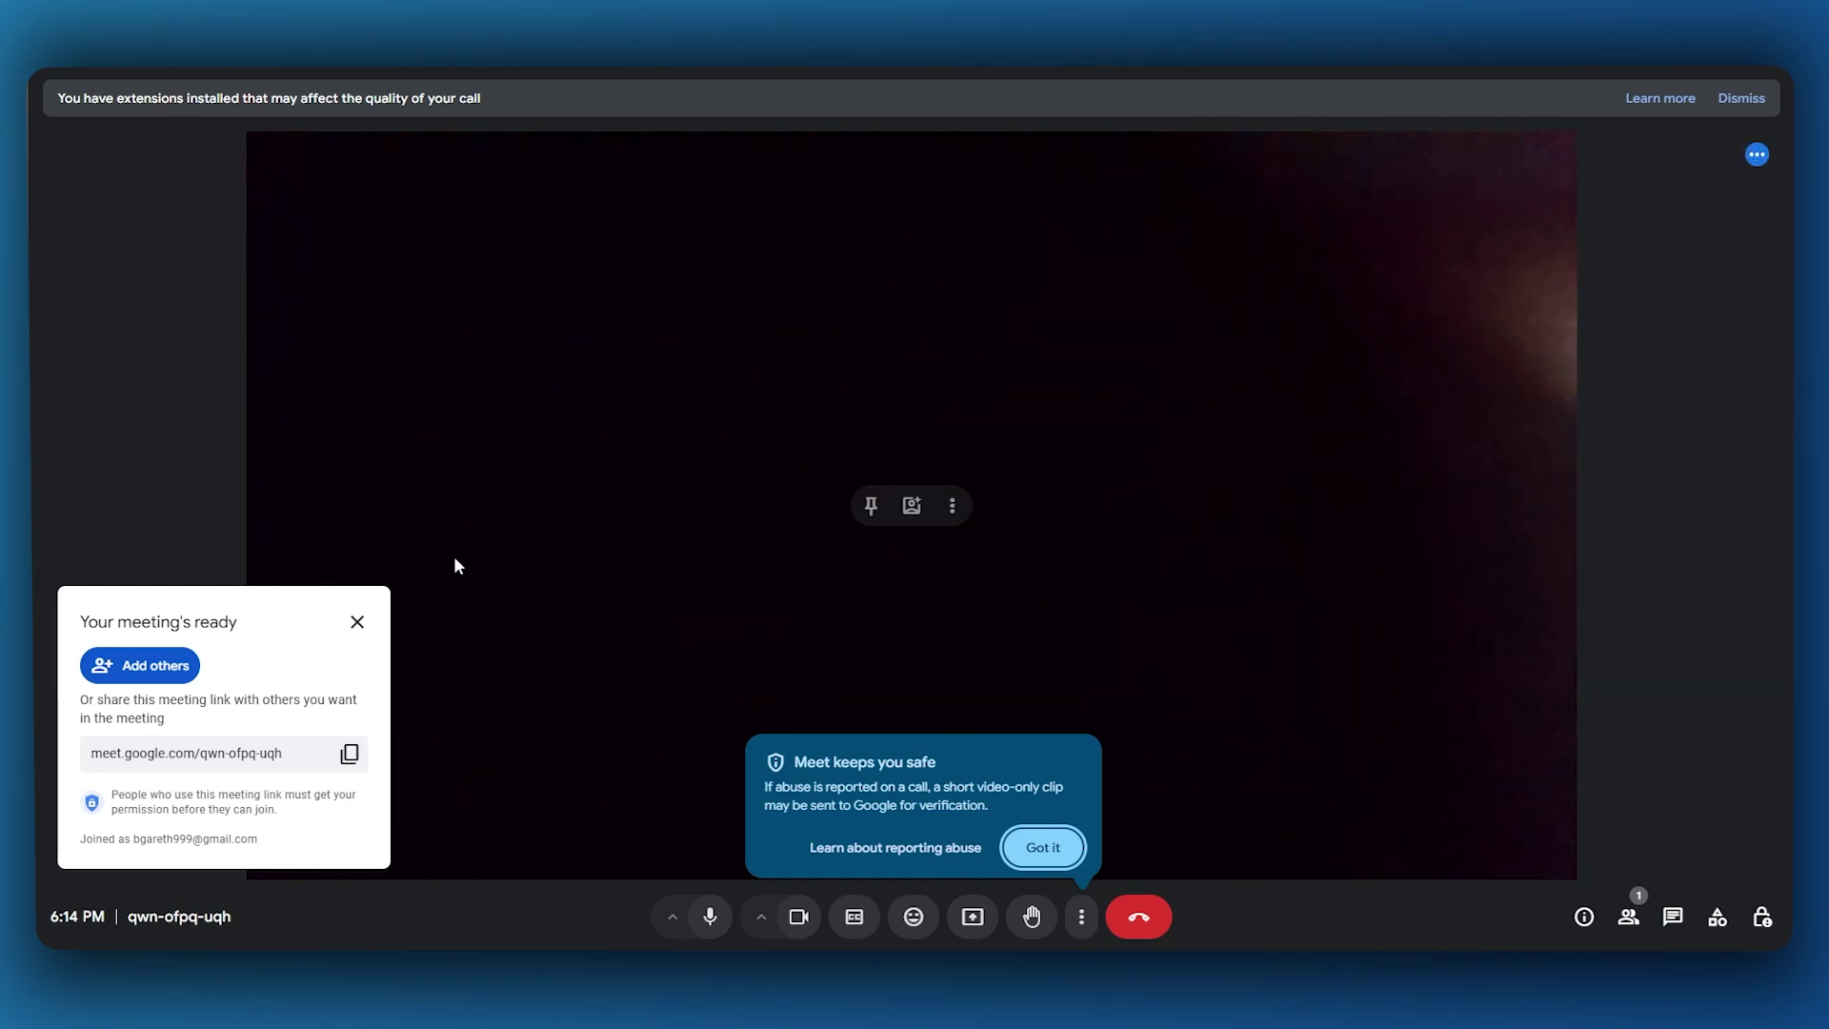
key(ctrl+e)
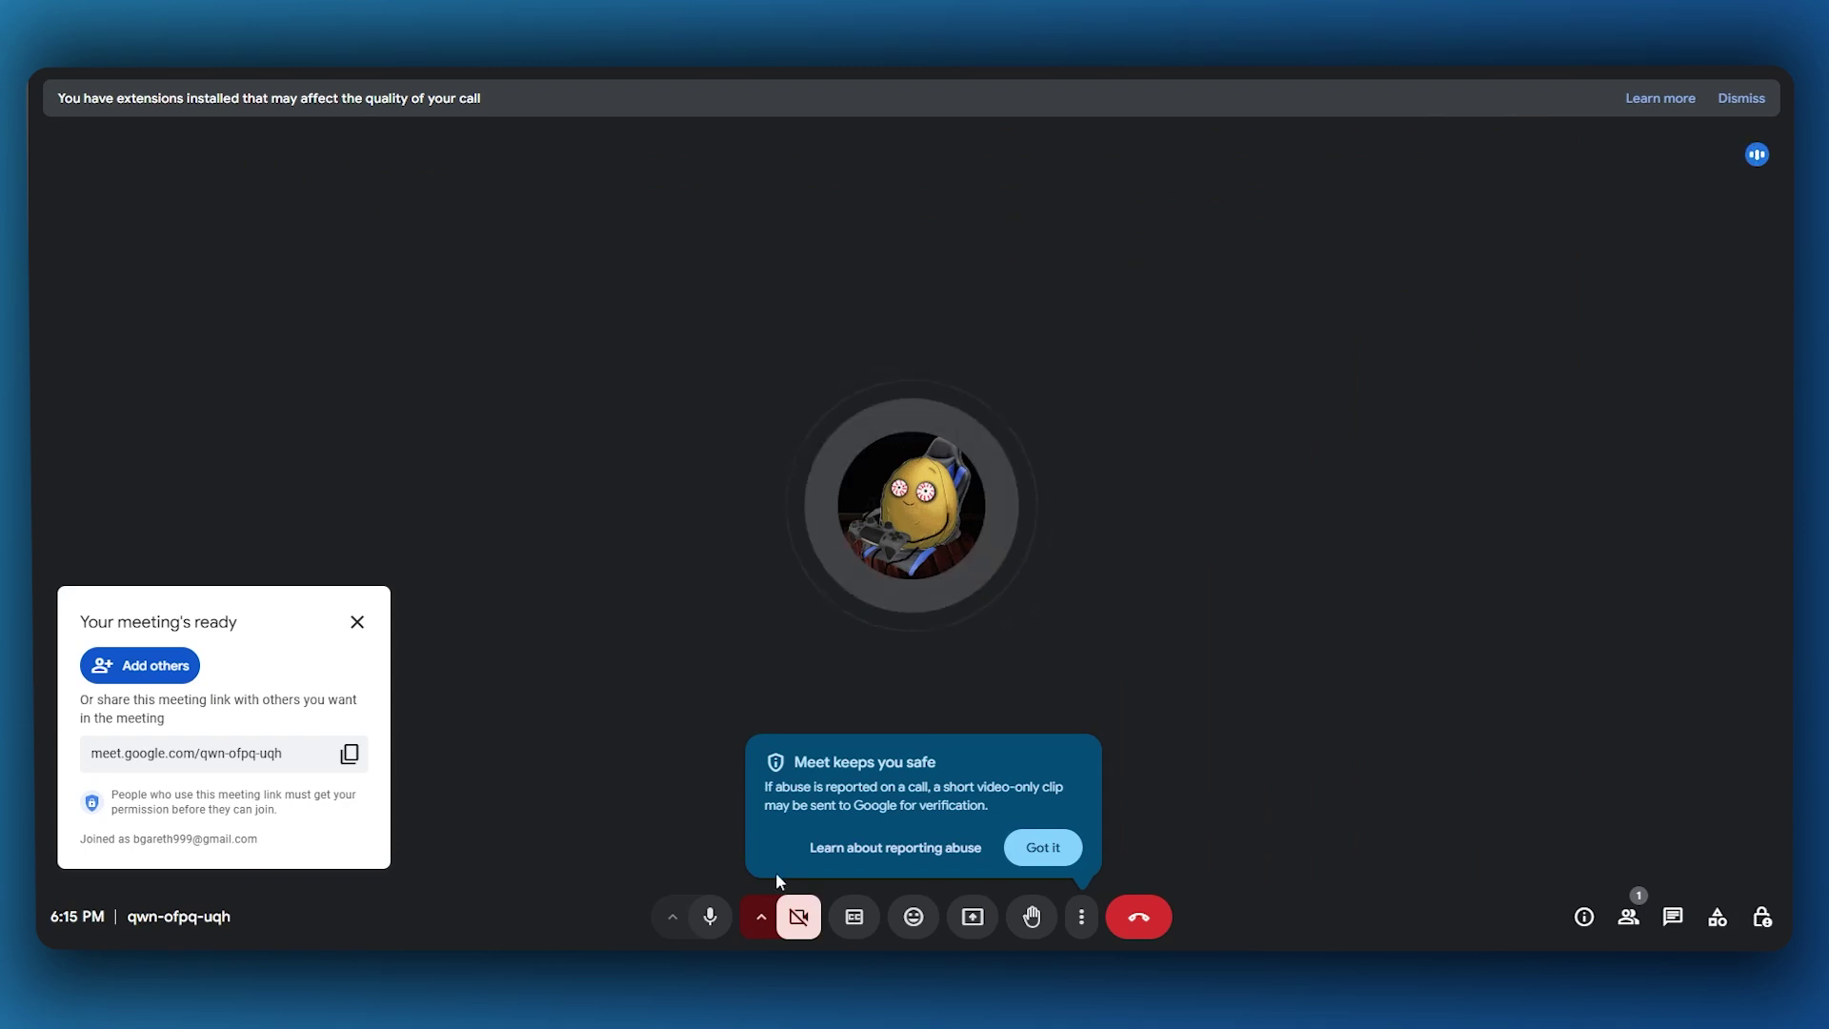
key(ctrl+d)
Step: Dismiss the safety notice, the extensions warning, the muted-mic reminder and the meeting-ready card
click(1042, 847)
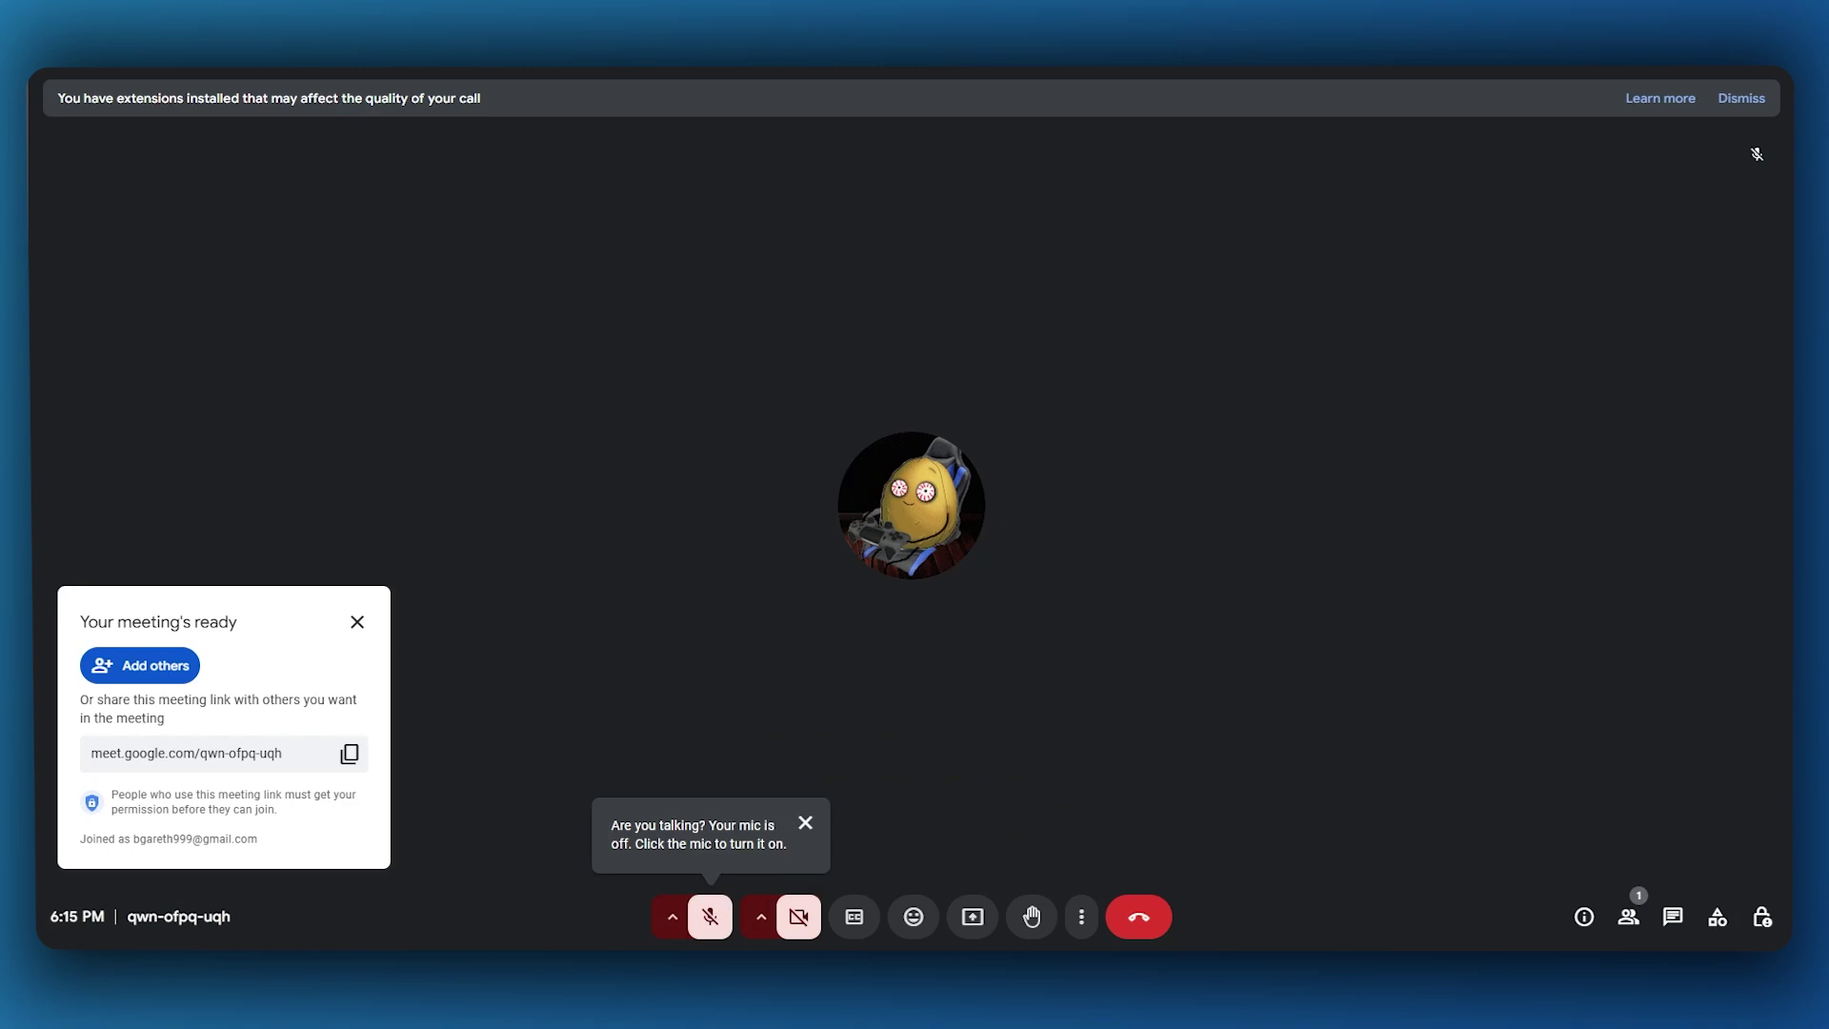
click(1740, 98)
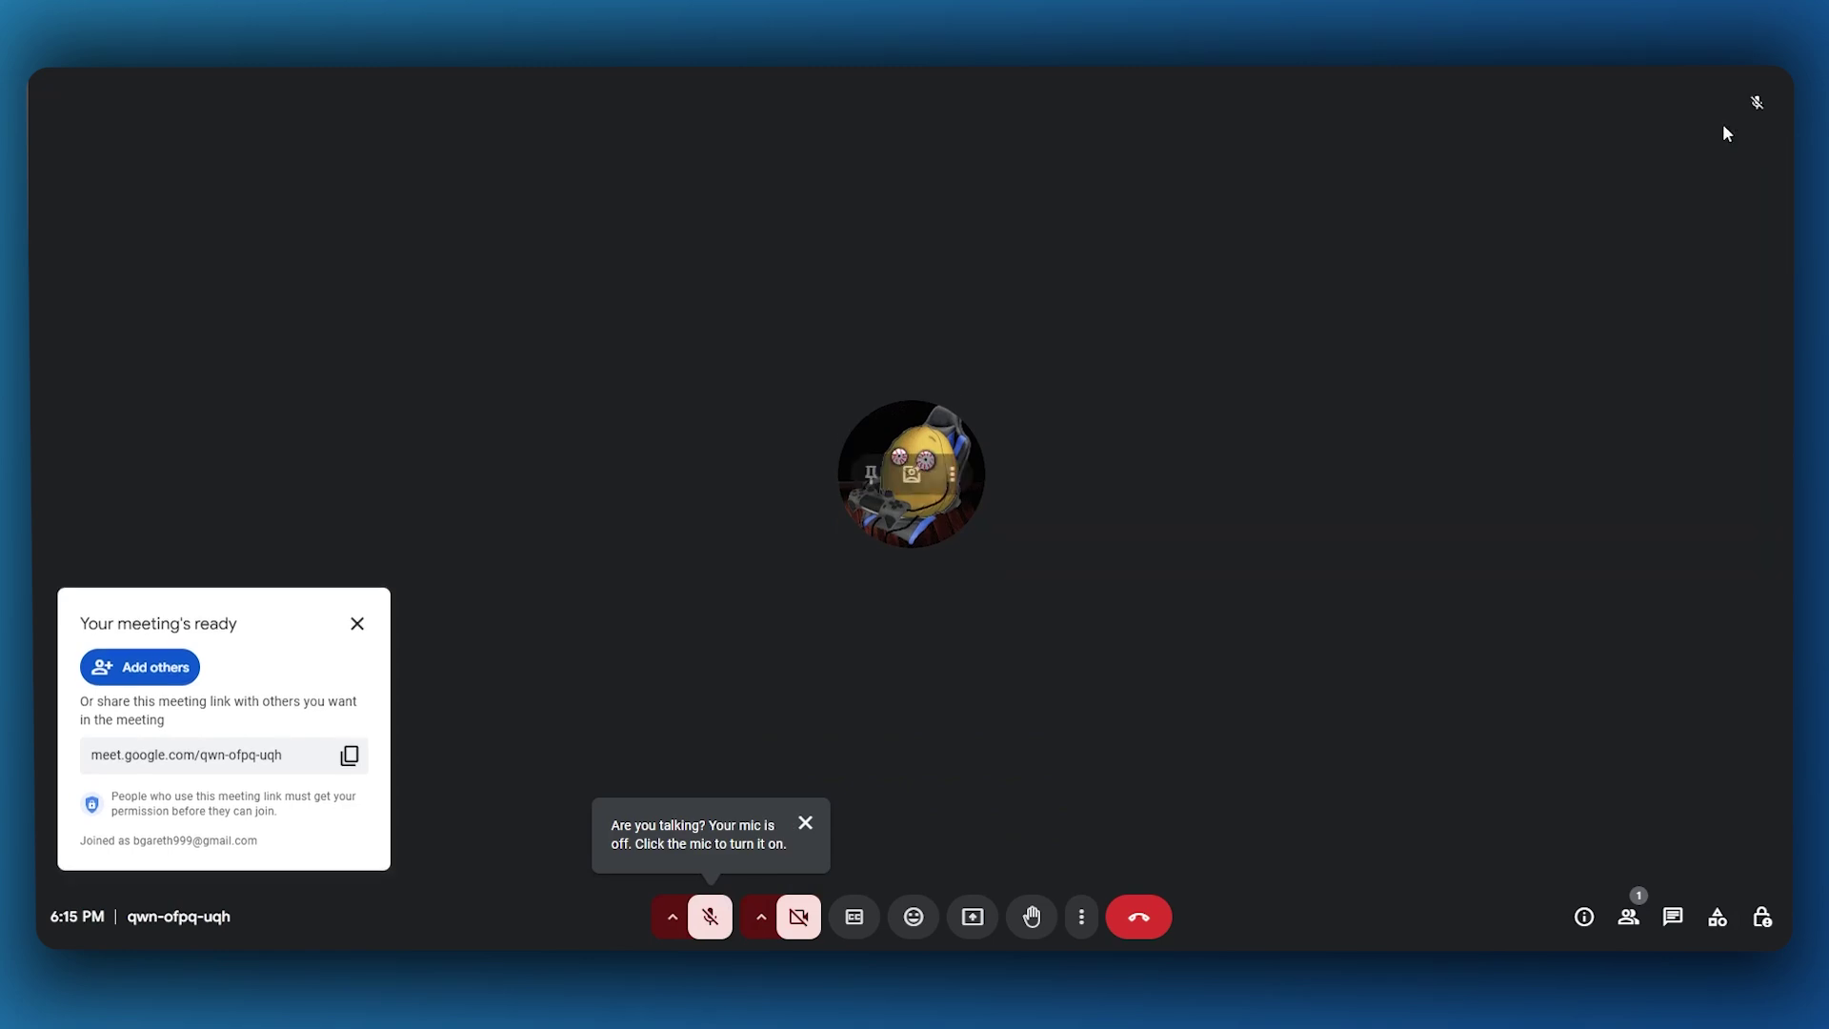
click(805, 822)
click(355, 624)
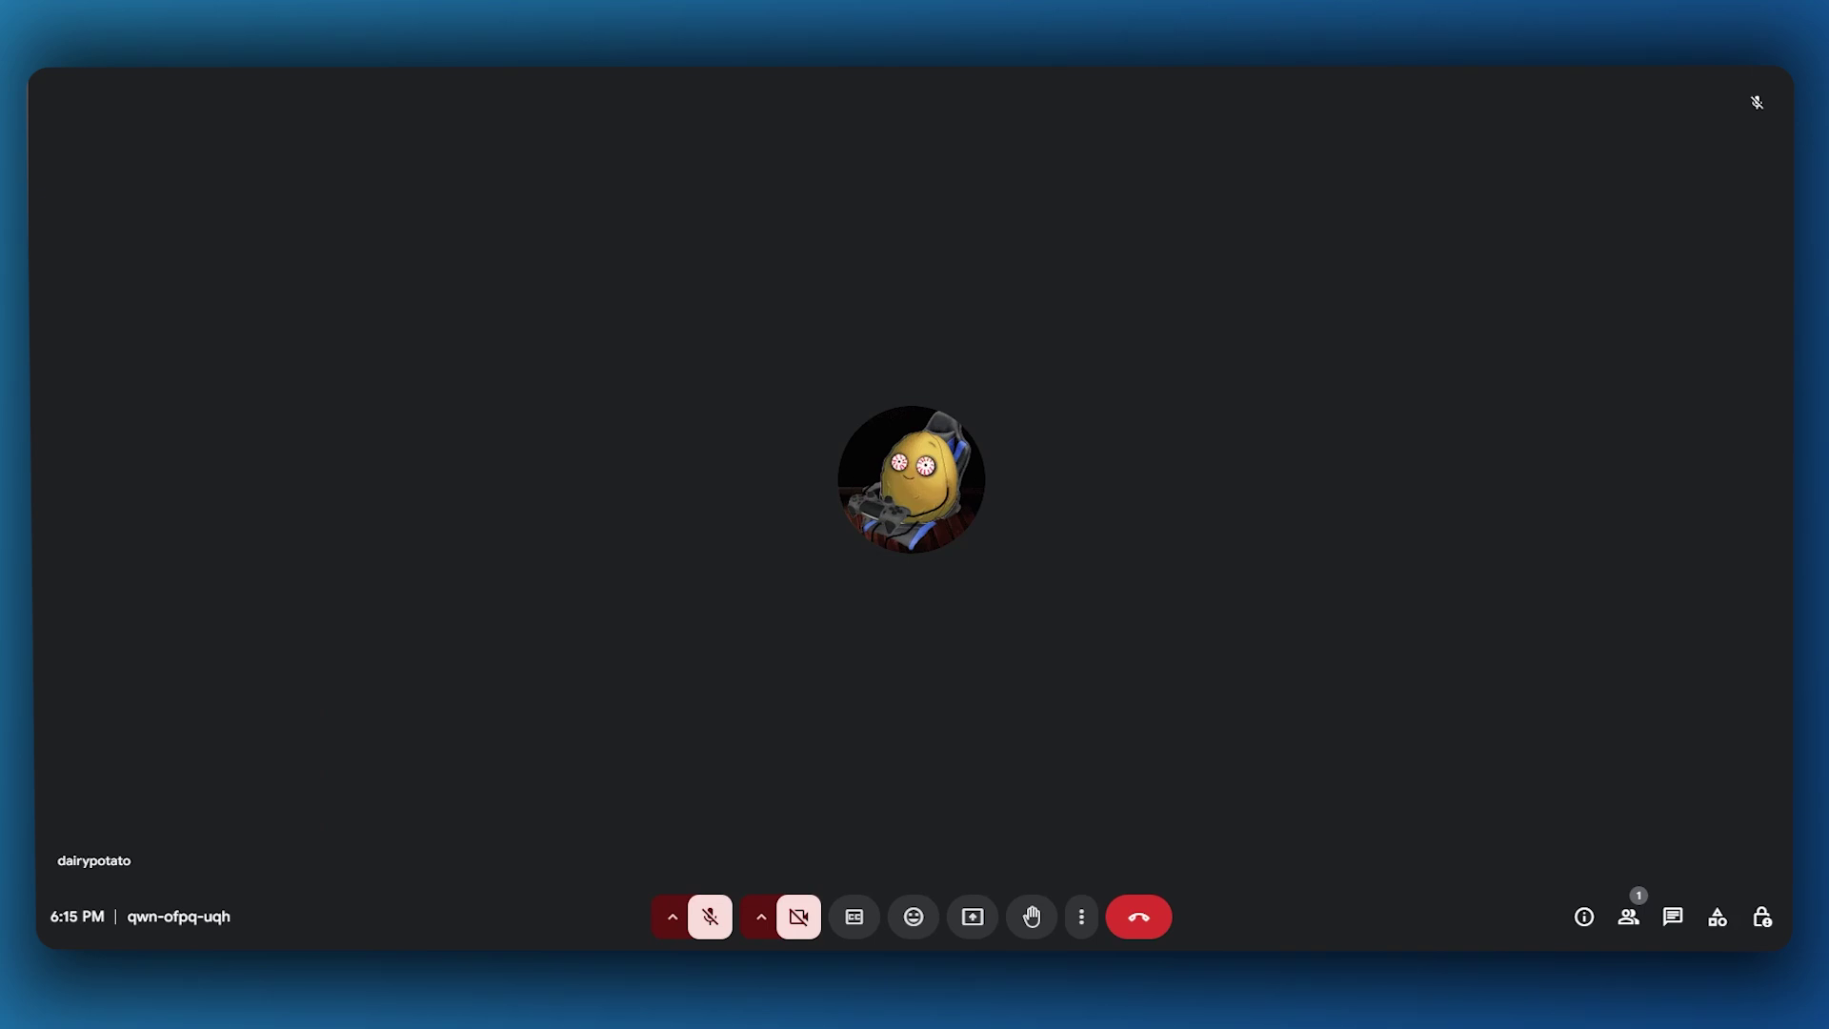
Step: Look through the meeting's details, participants, chat, activities and host controls
mouse_move(682, 568)
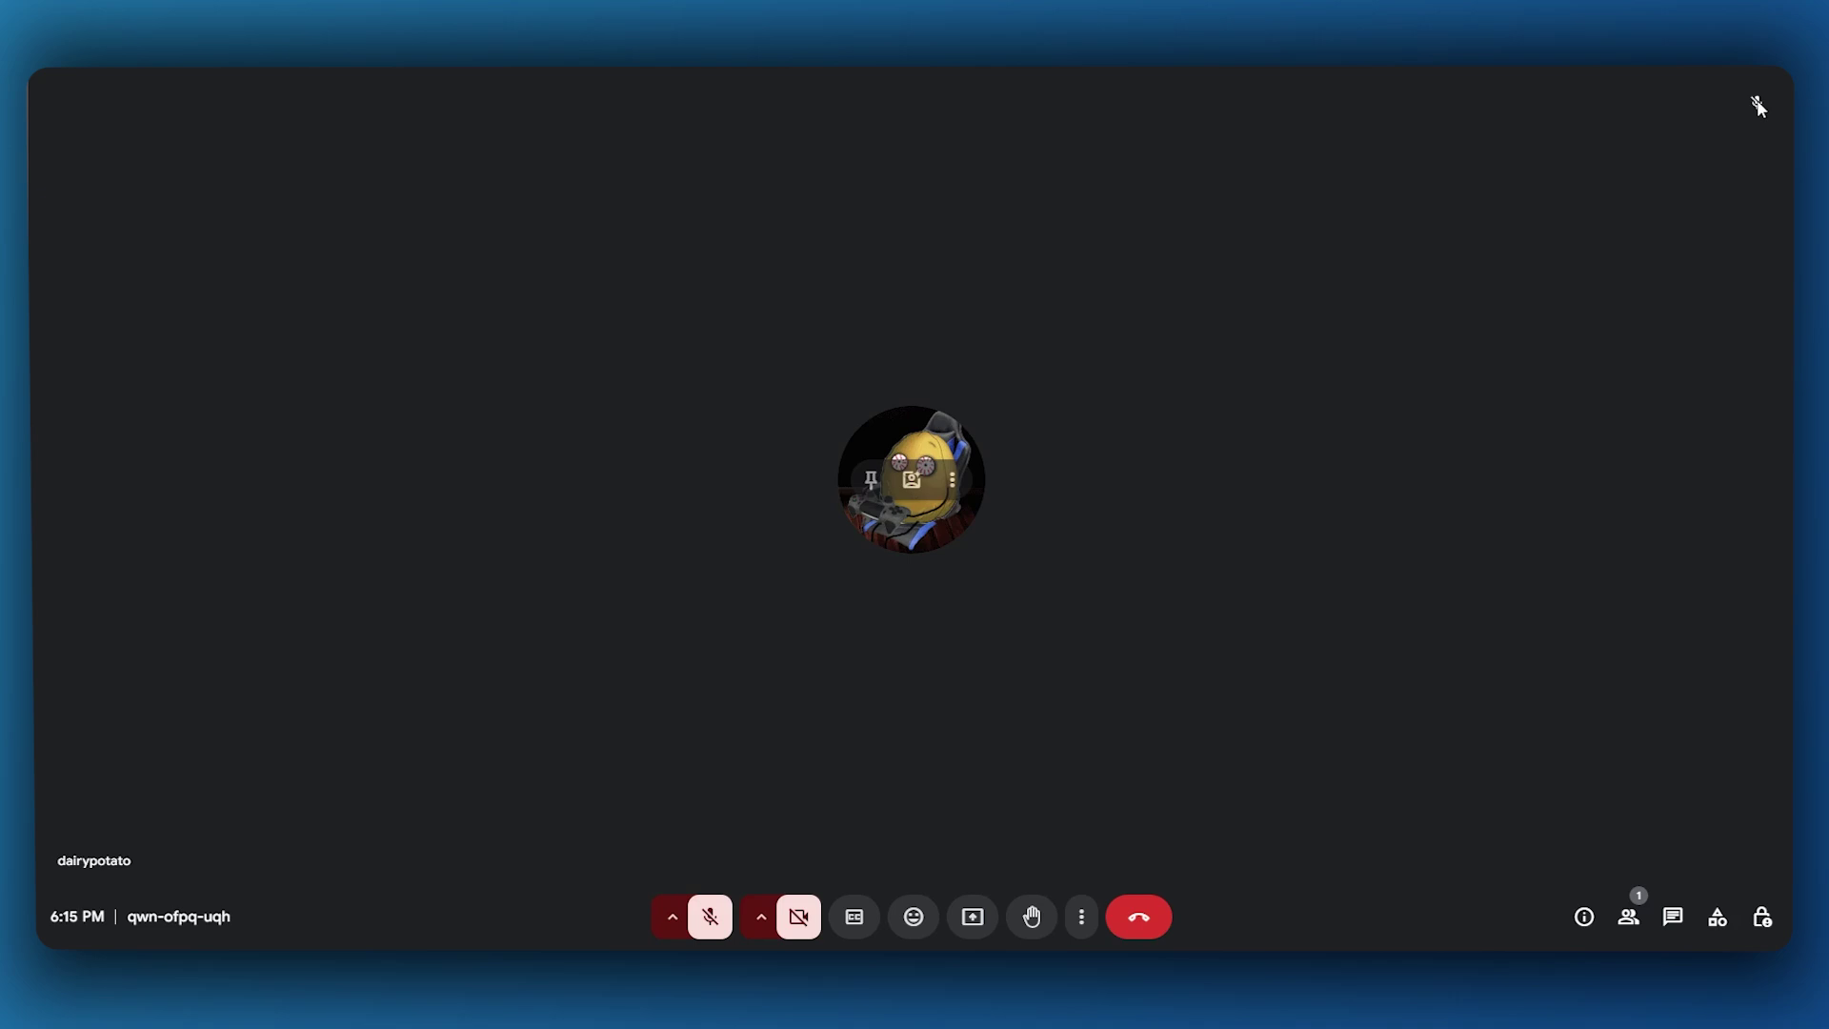
click(1583, 916)
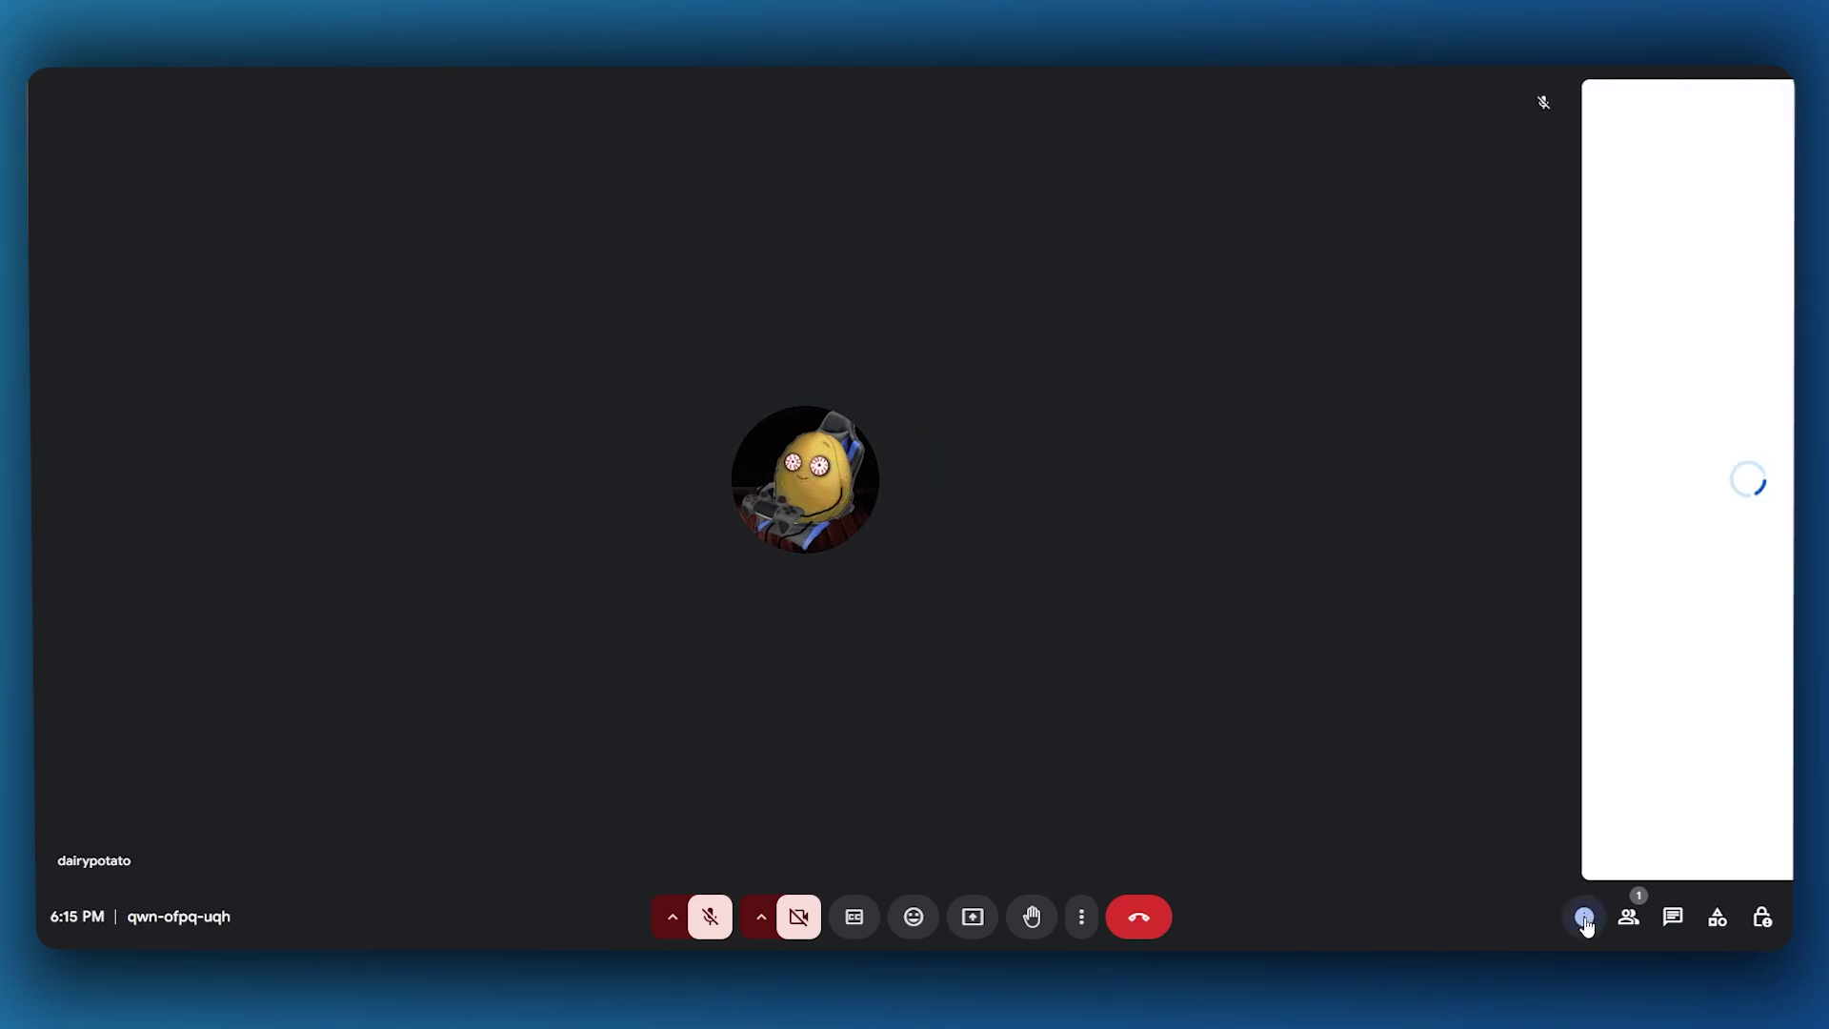
click(1629, 916)
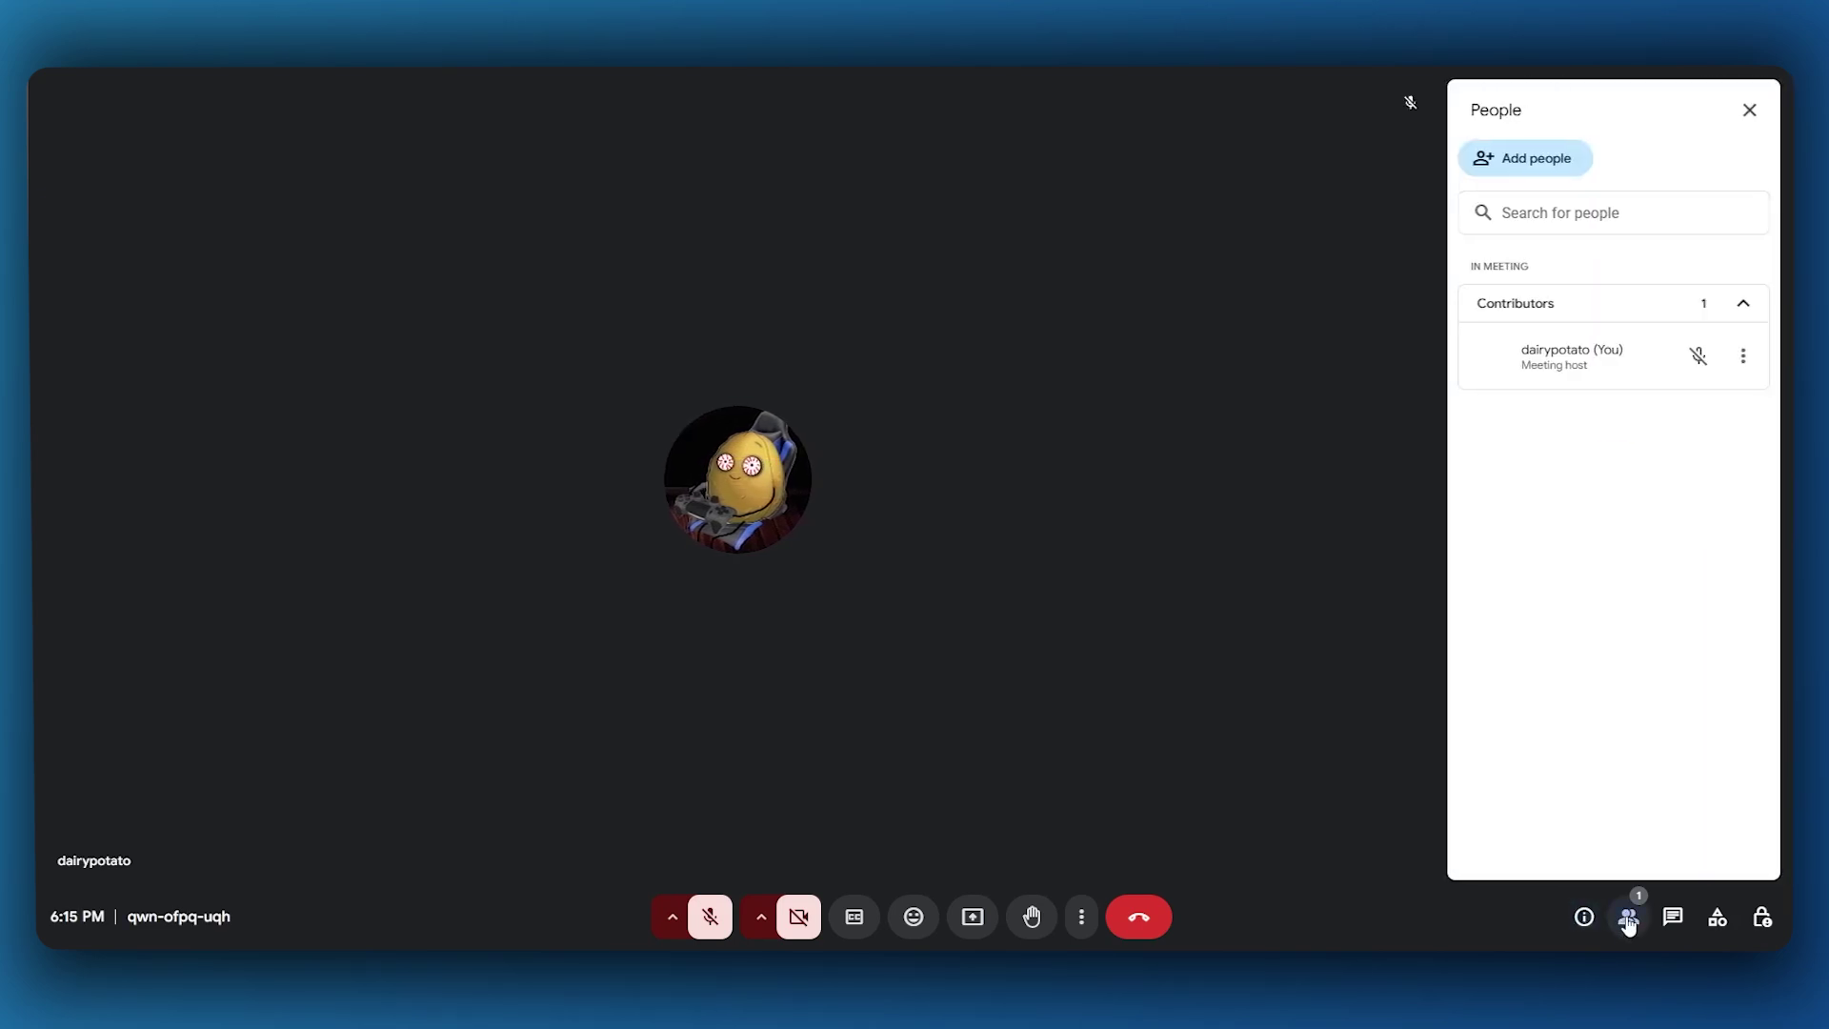
click(1627, 918)
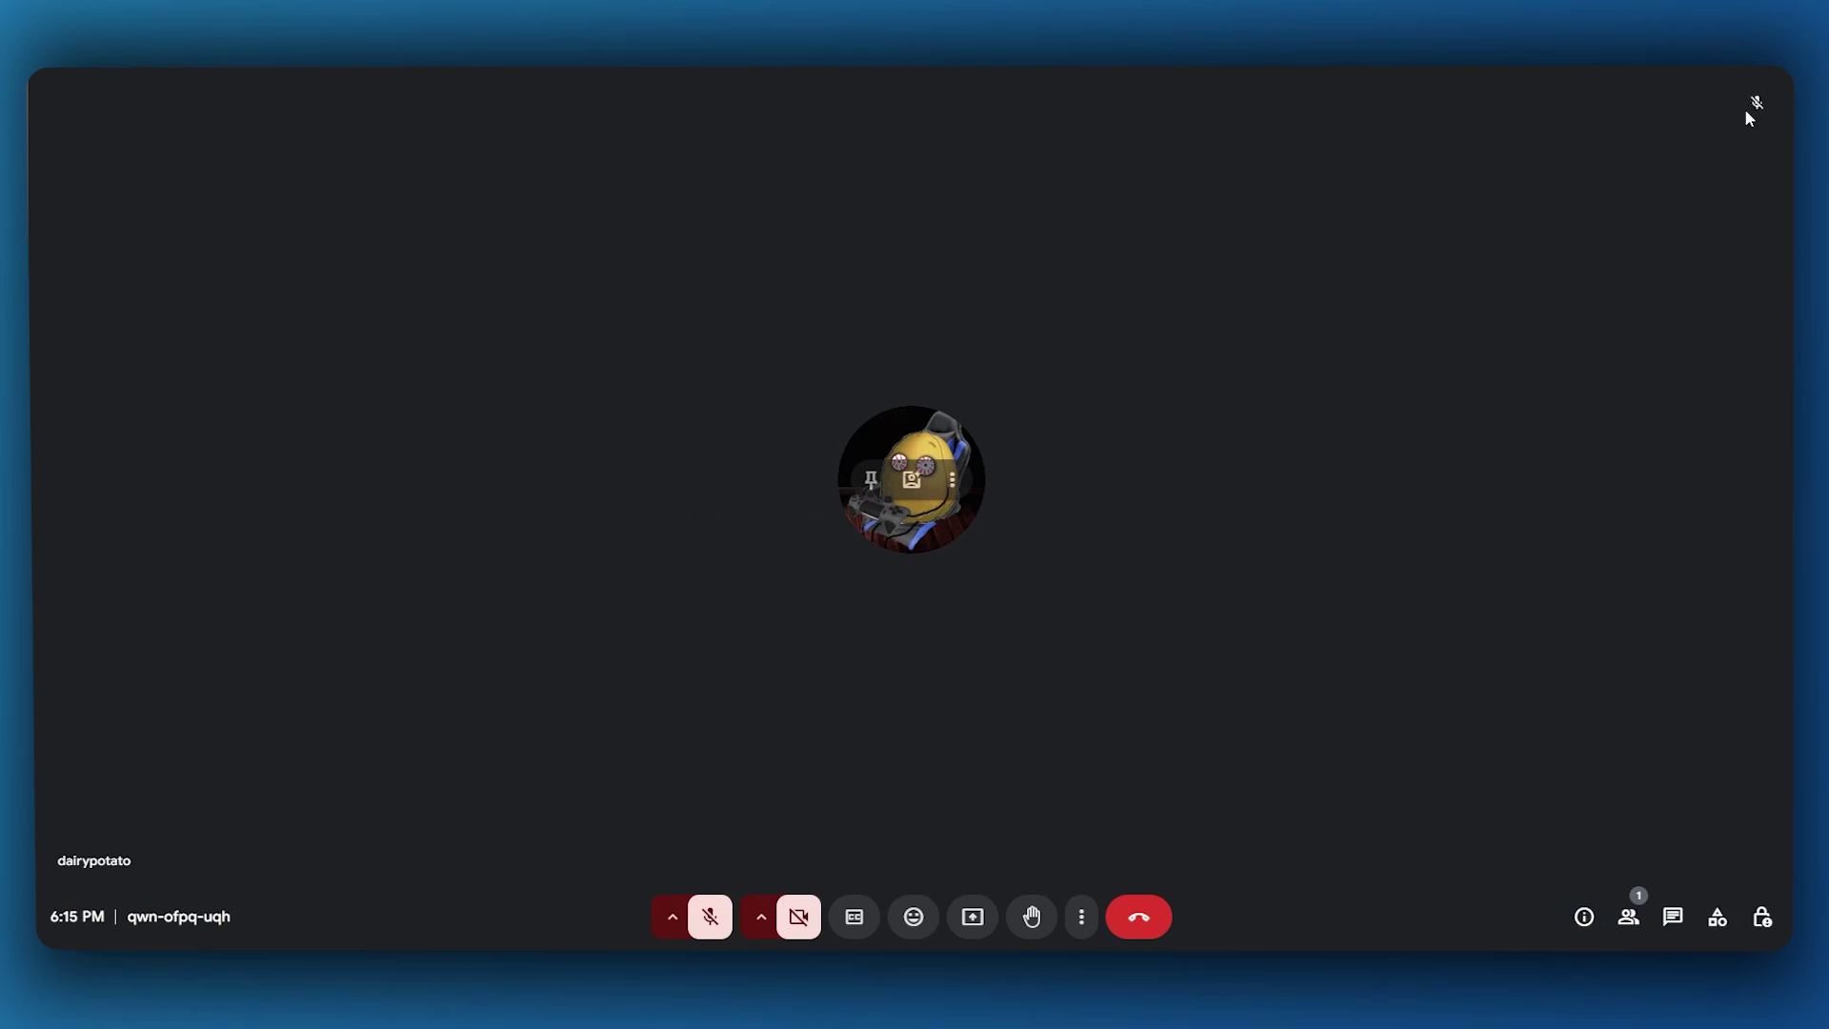
click(1673, 918)
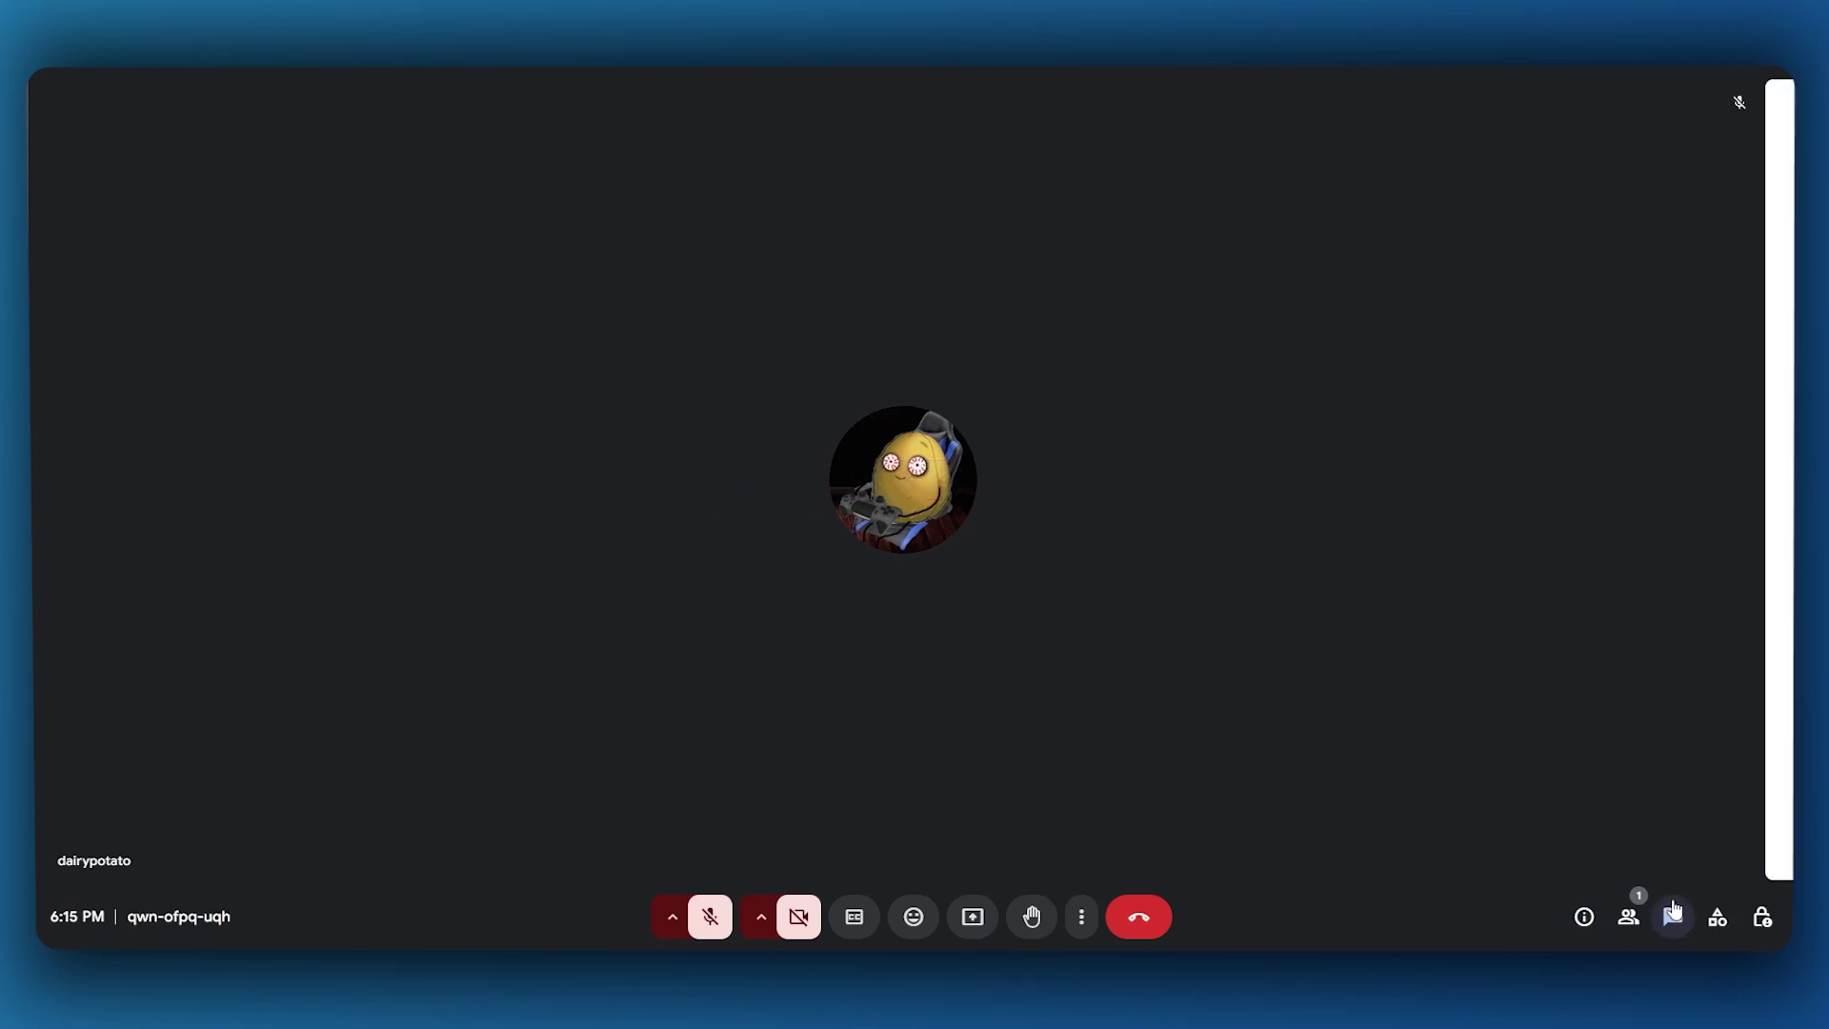
click(1717, 916)
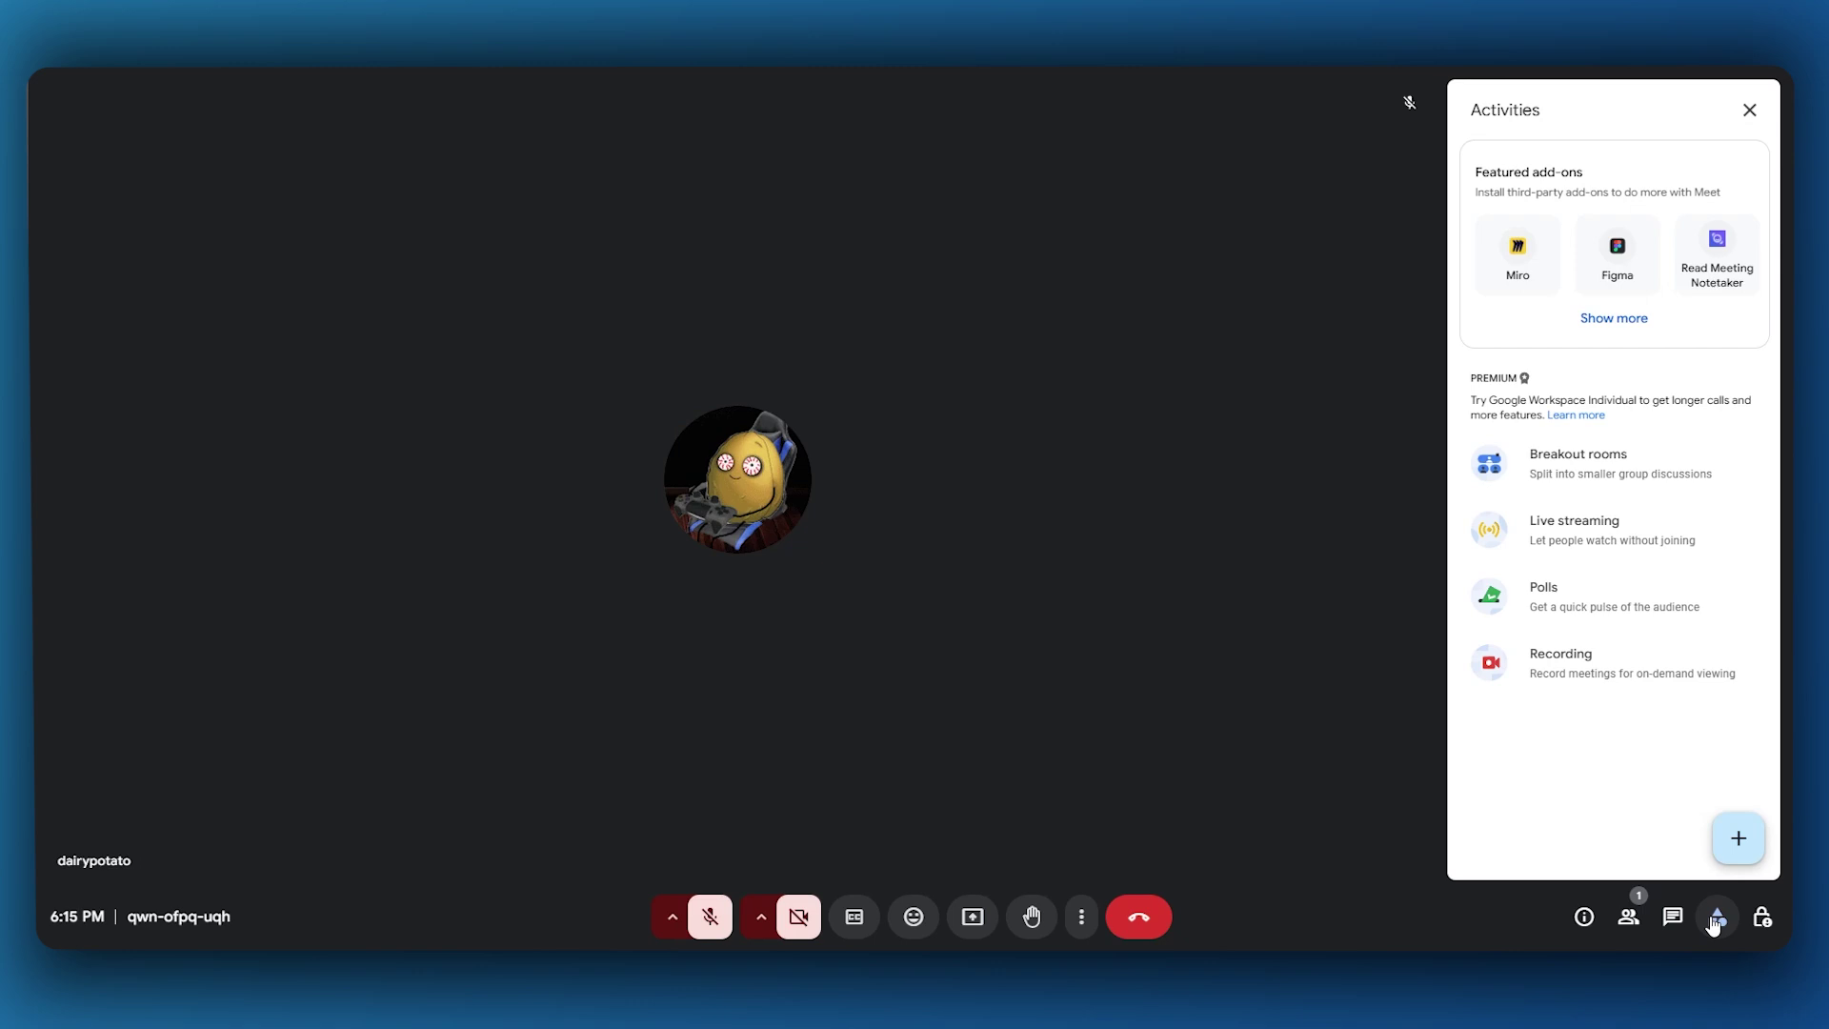
click(1762, 917)
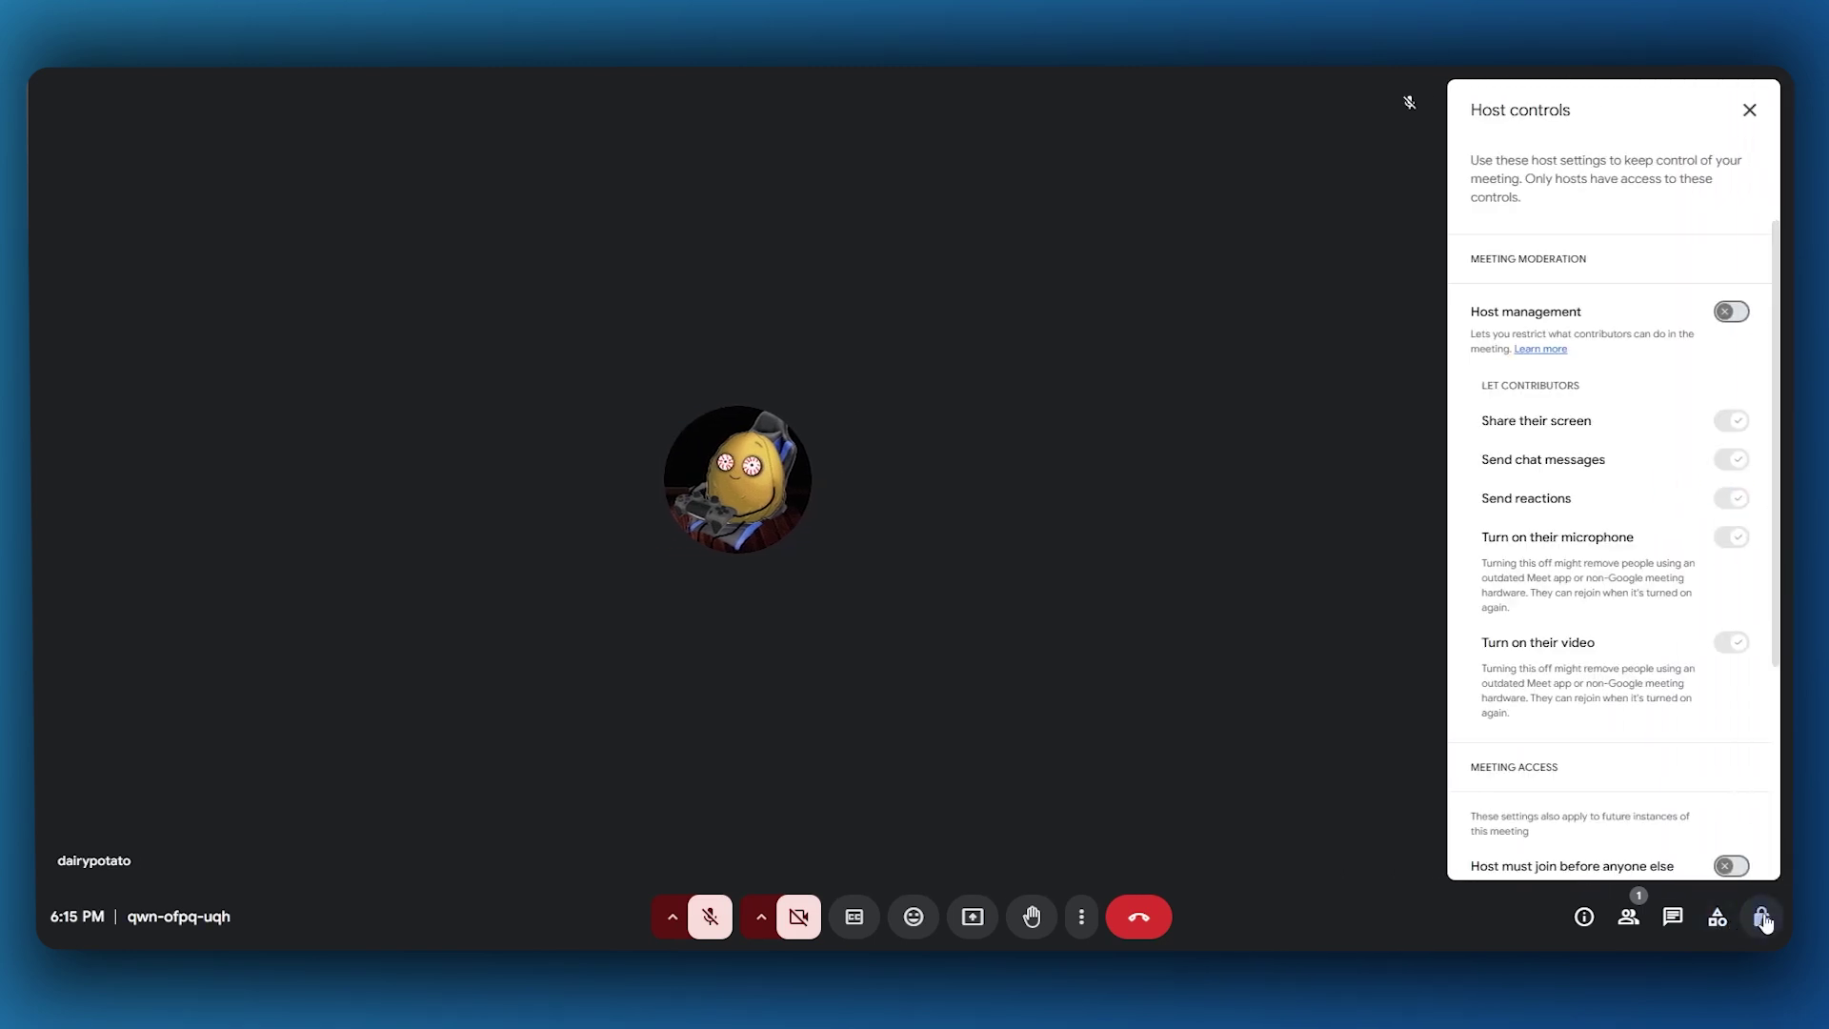
click(1717, 917)
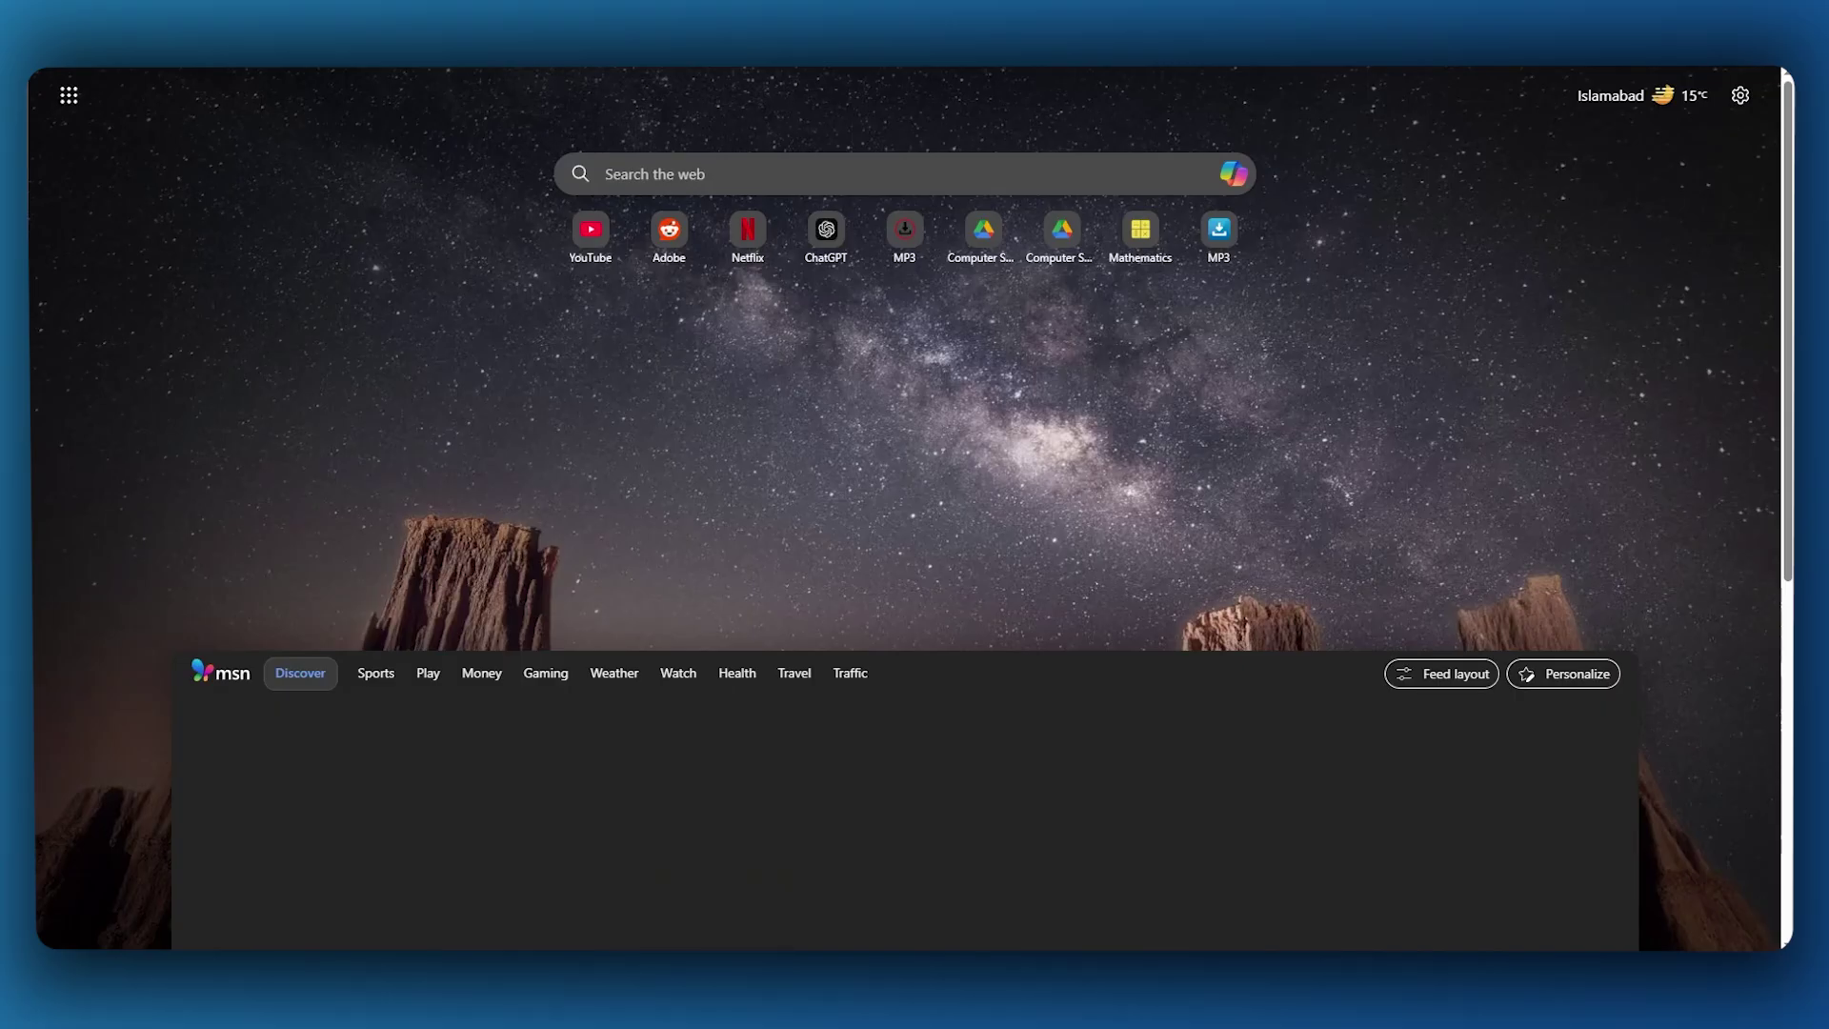
Step: Look up google gemini on the web and review the Gemini Advanced upgrade offer on Google One
text(google gemini)
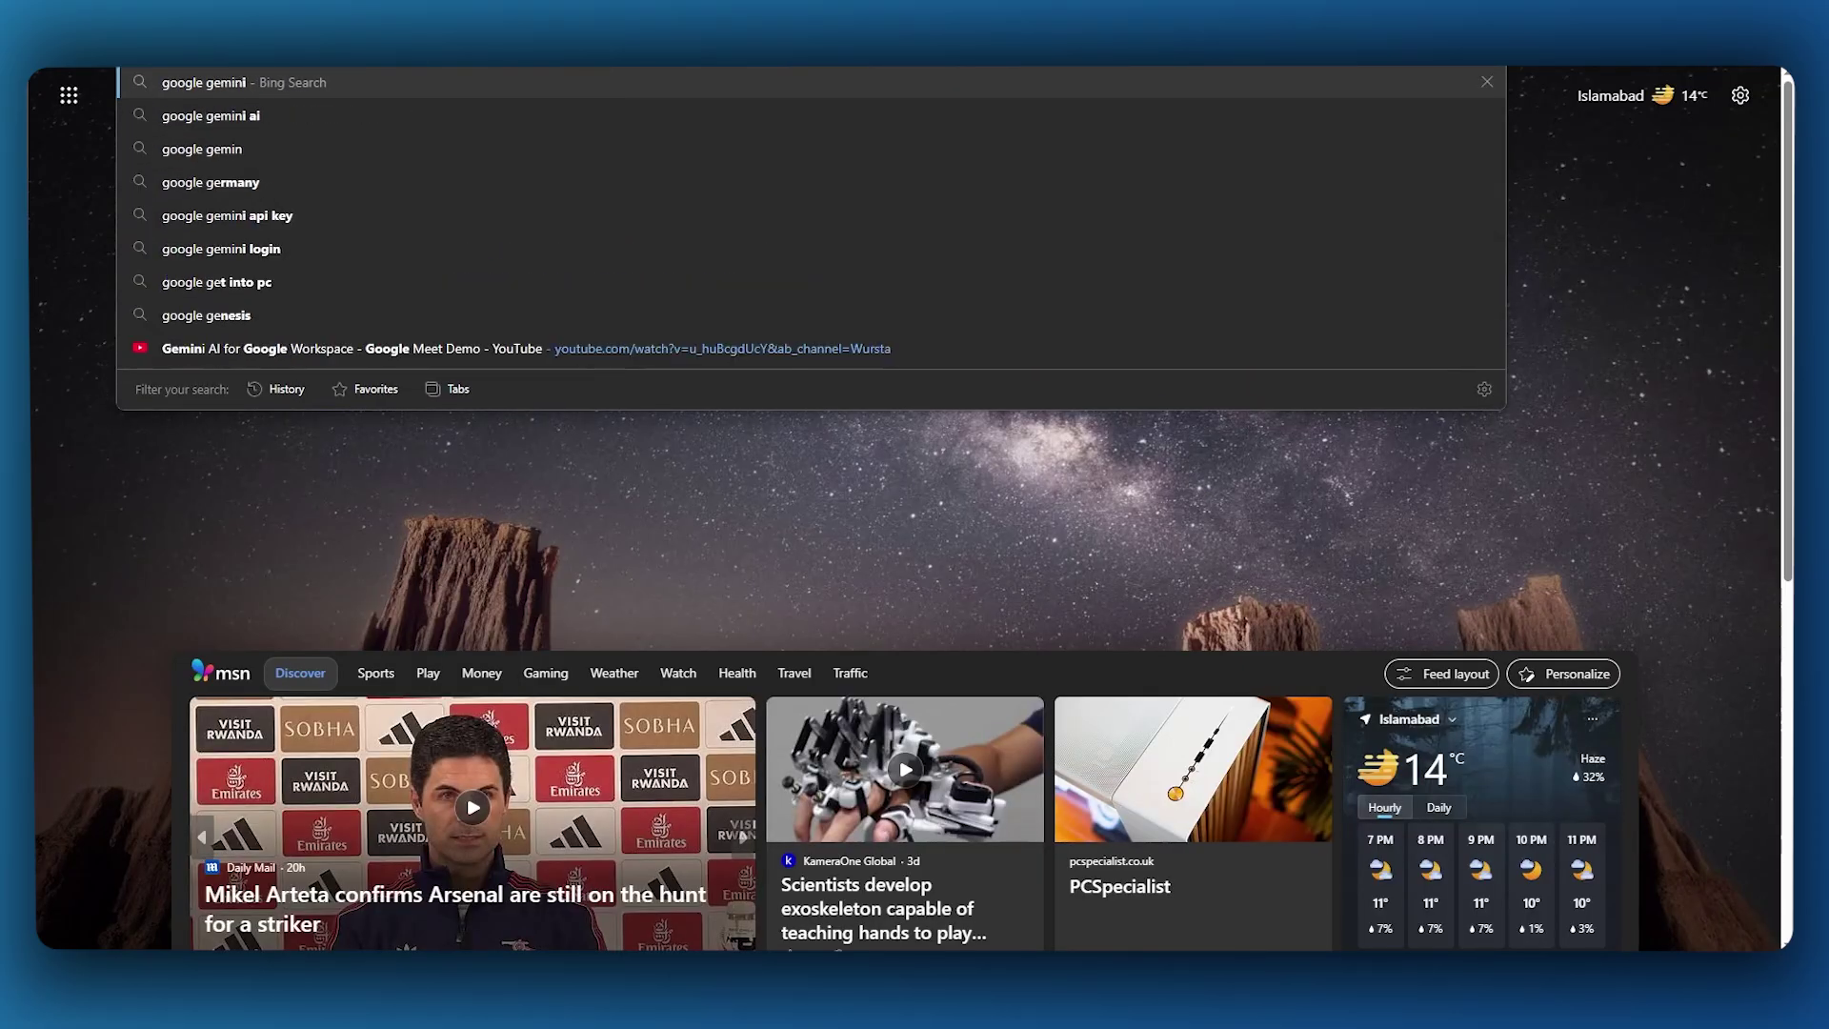
key(Escape)
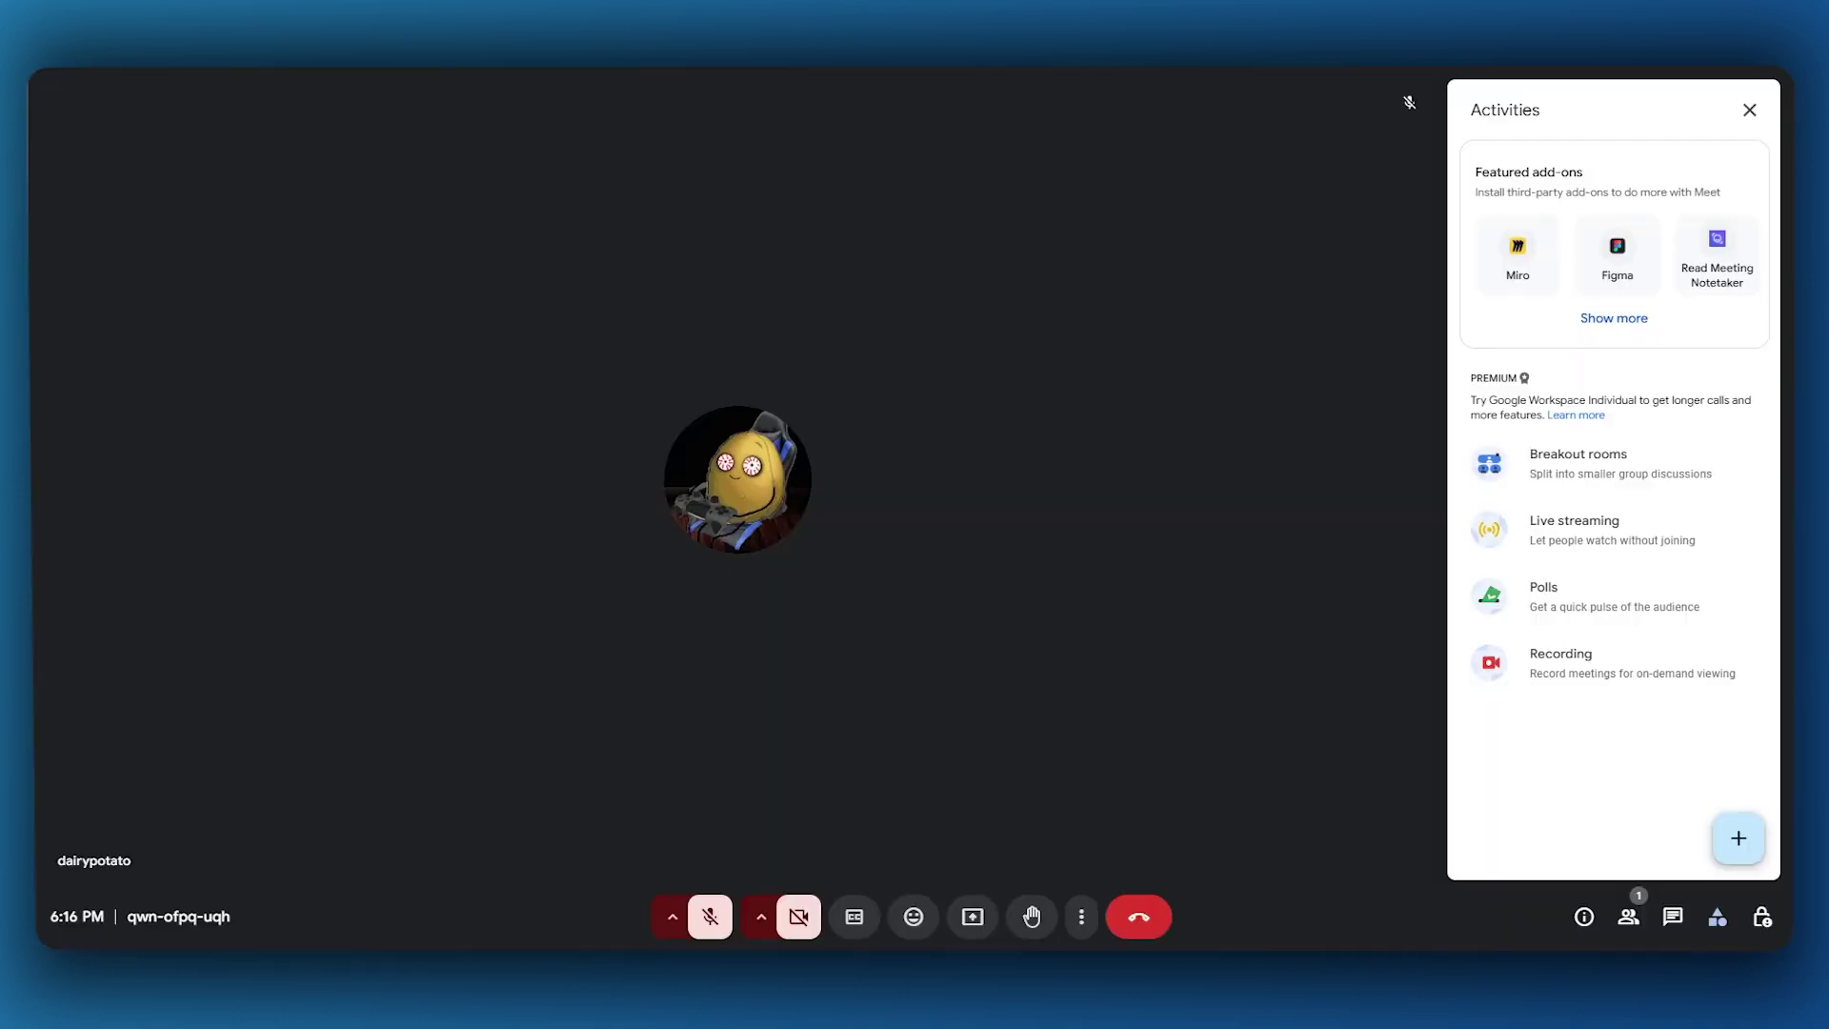
click(1749, 109)
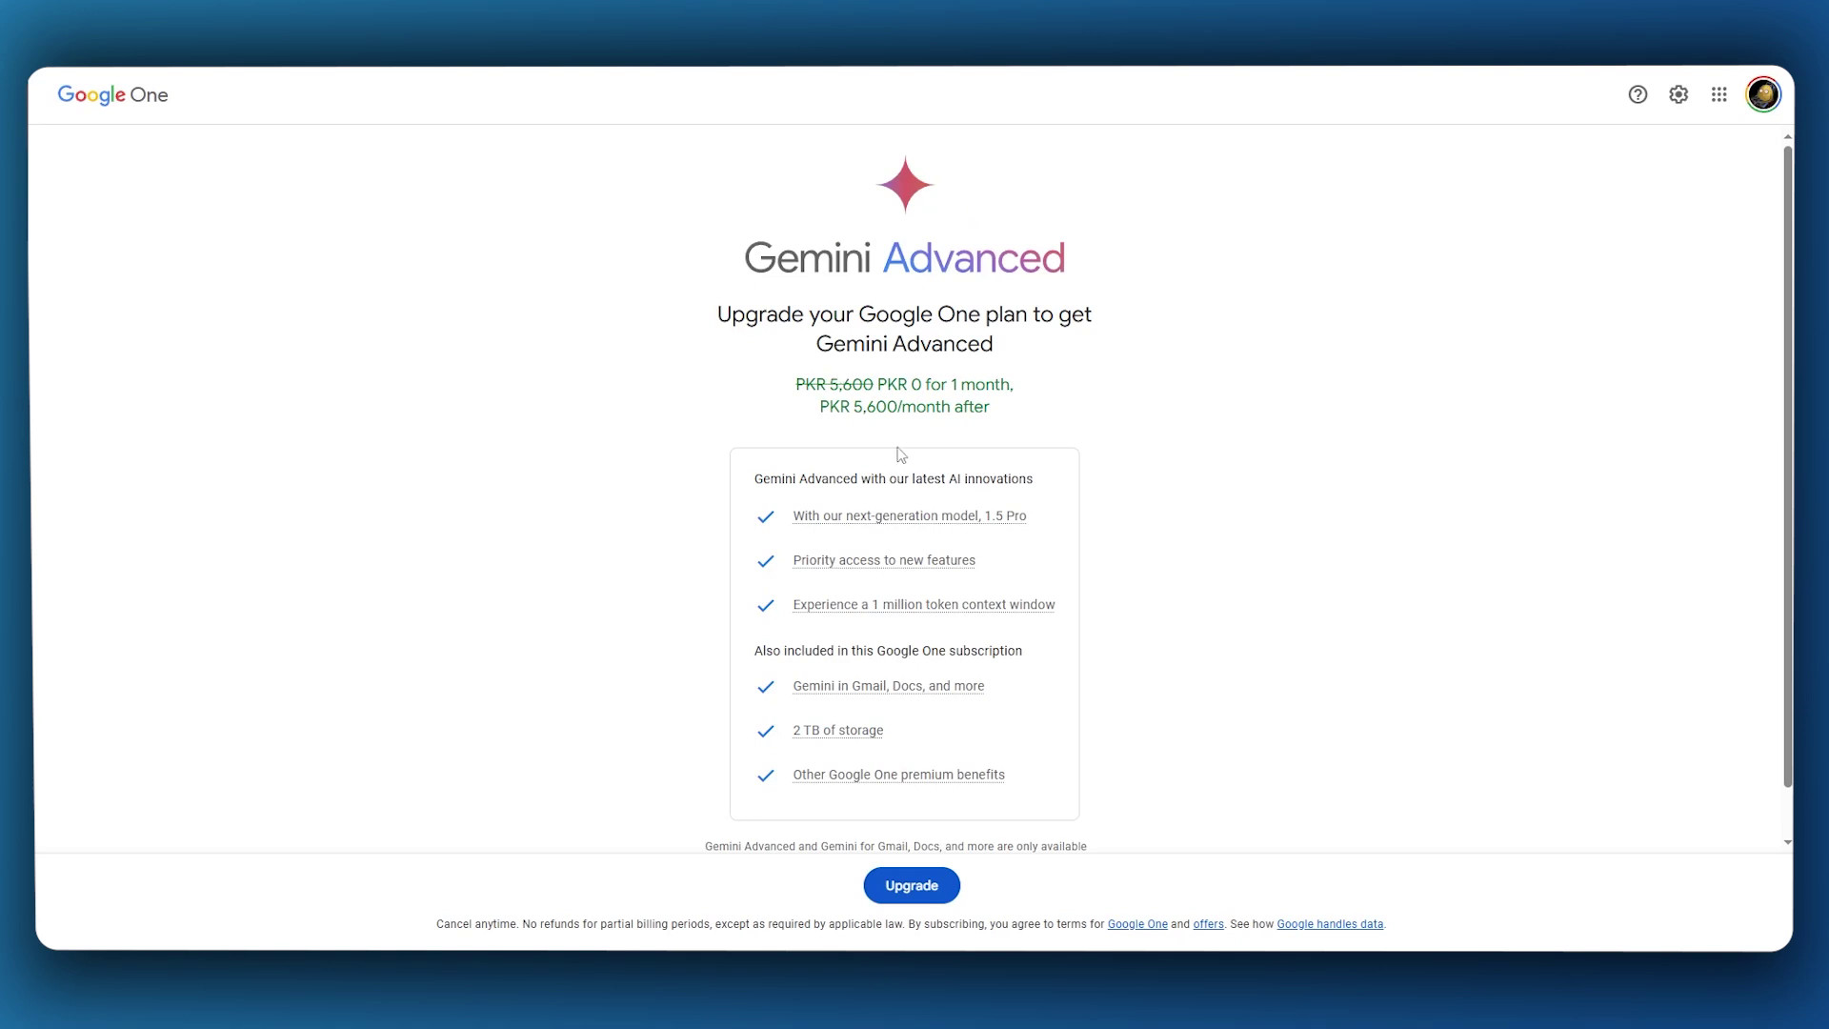
scroll(699, 413, down, 1)
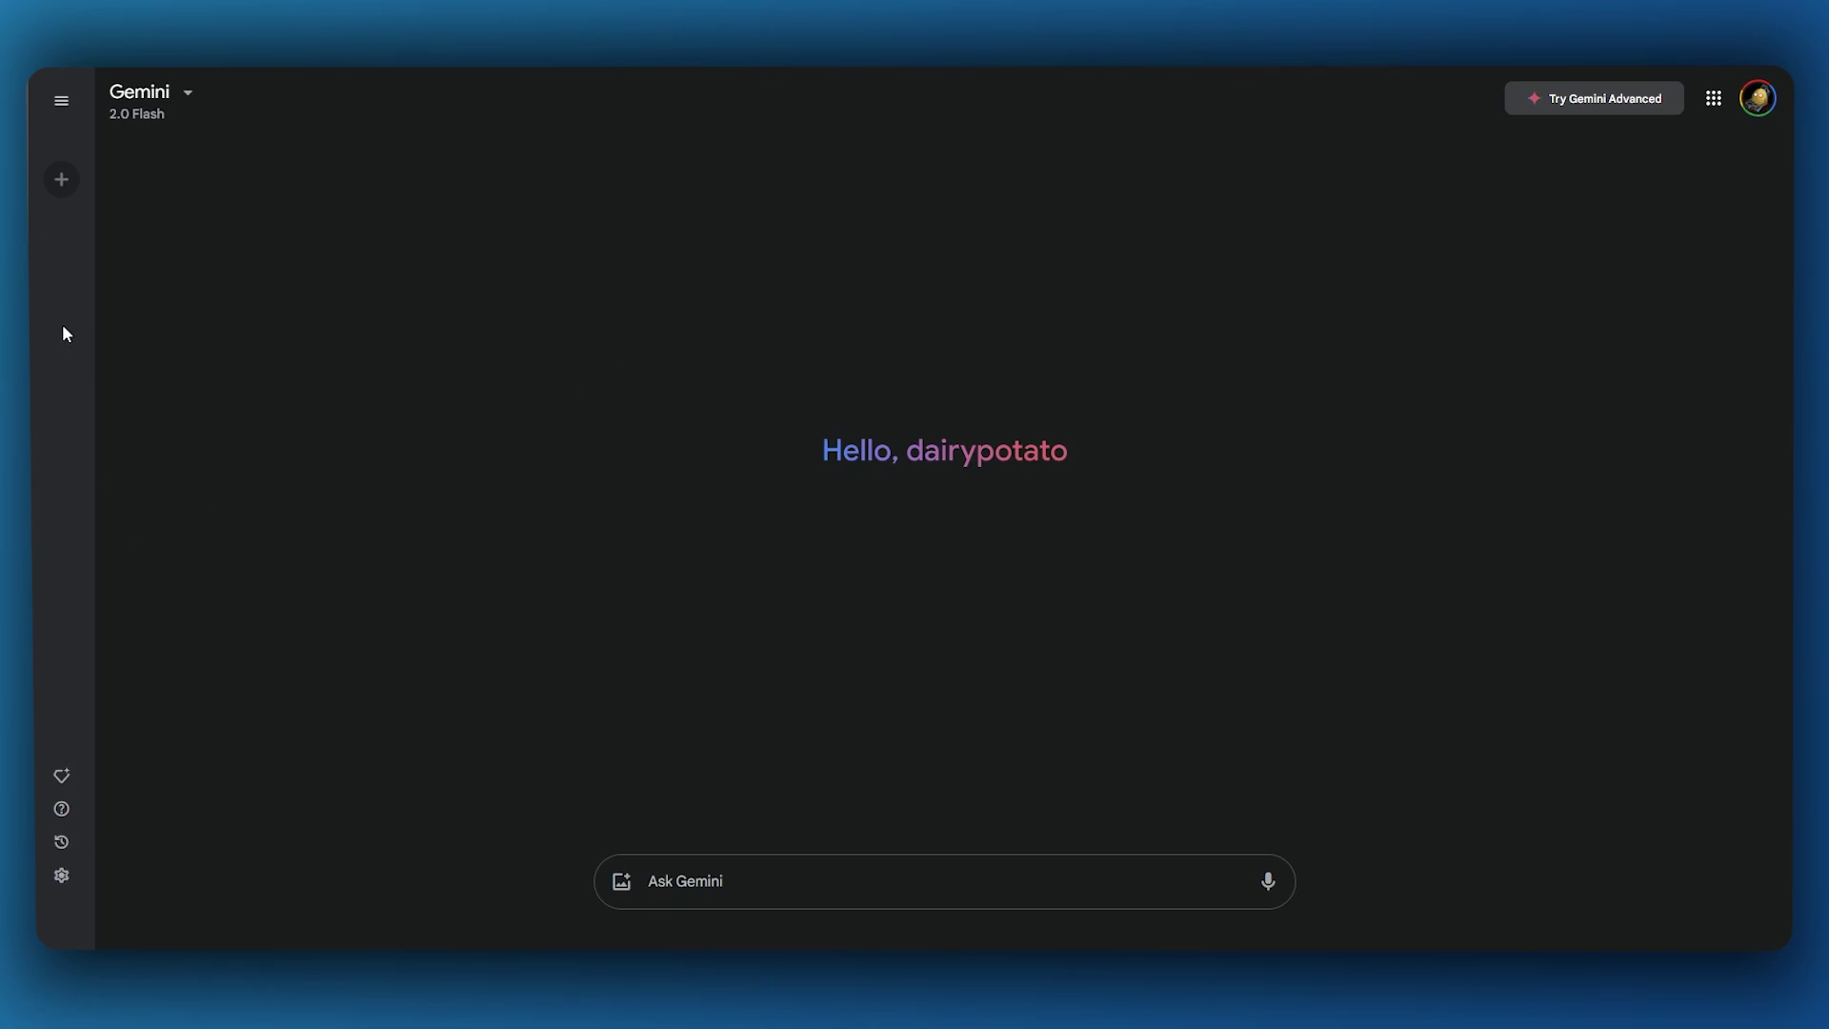
Step: Switch to Gemini and ask it "how do i use gemini with my google meet"
text(how do i u)
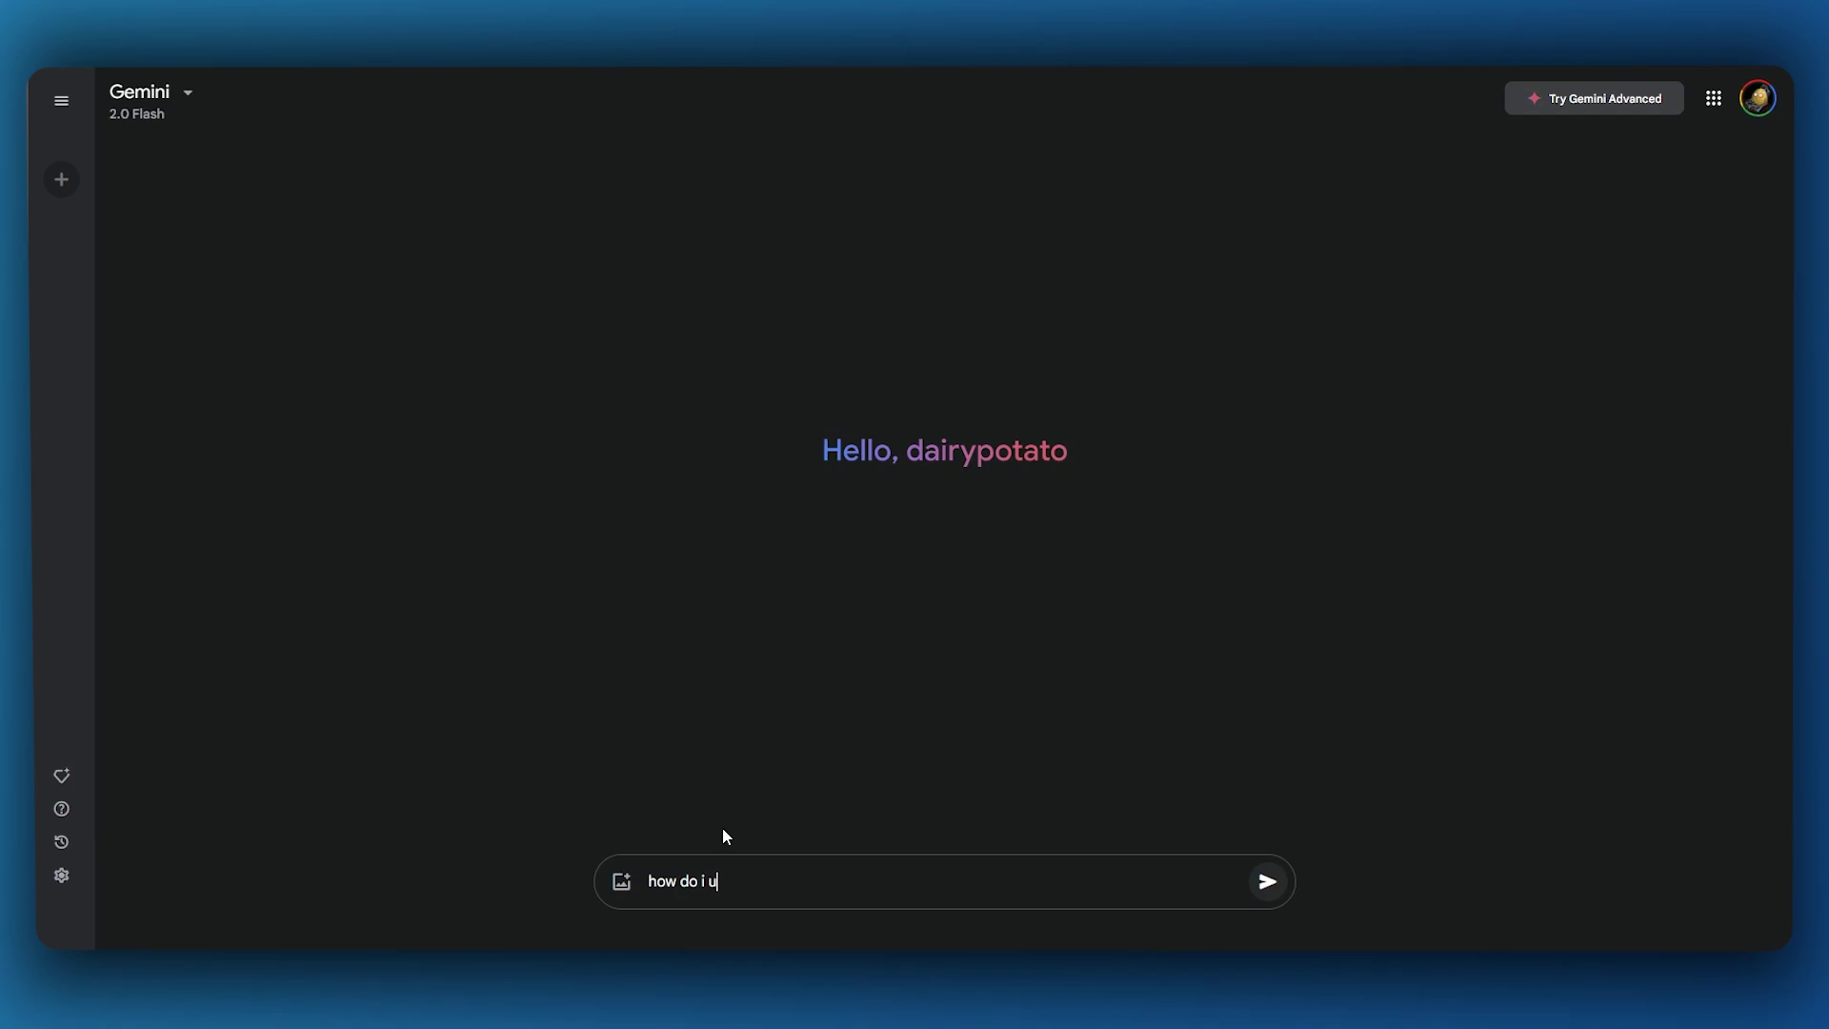
text(se gemini with my google meey)
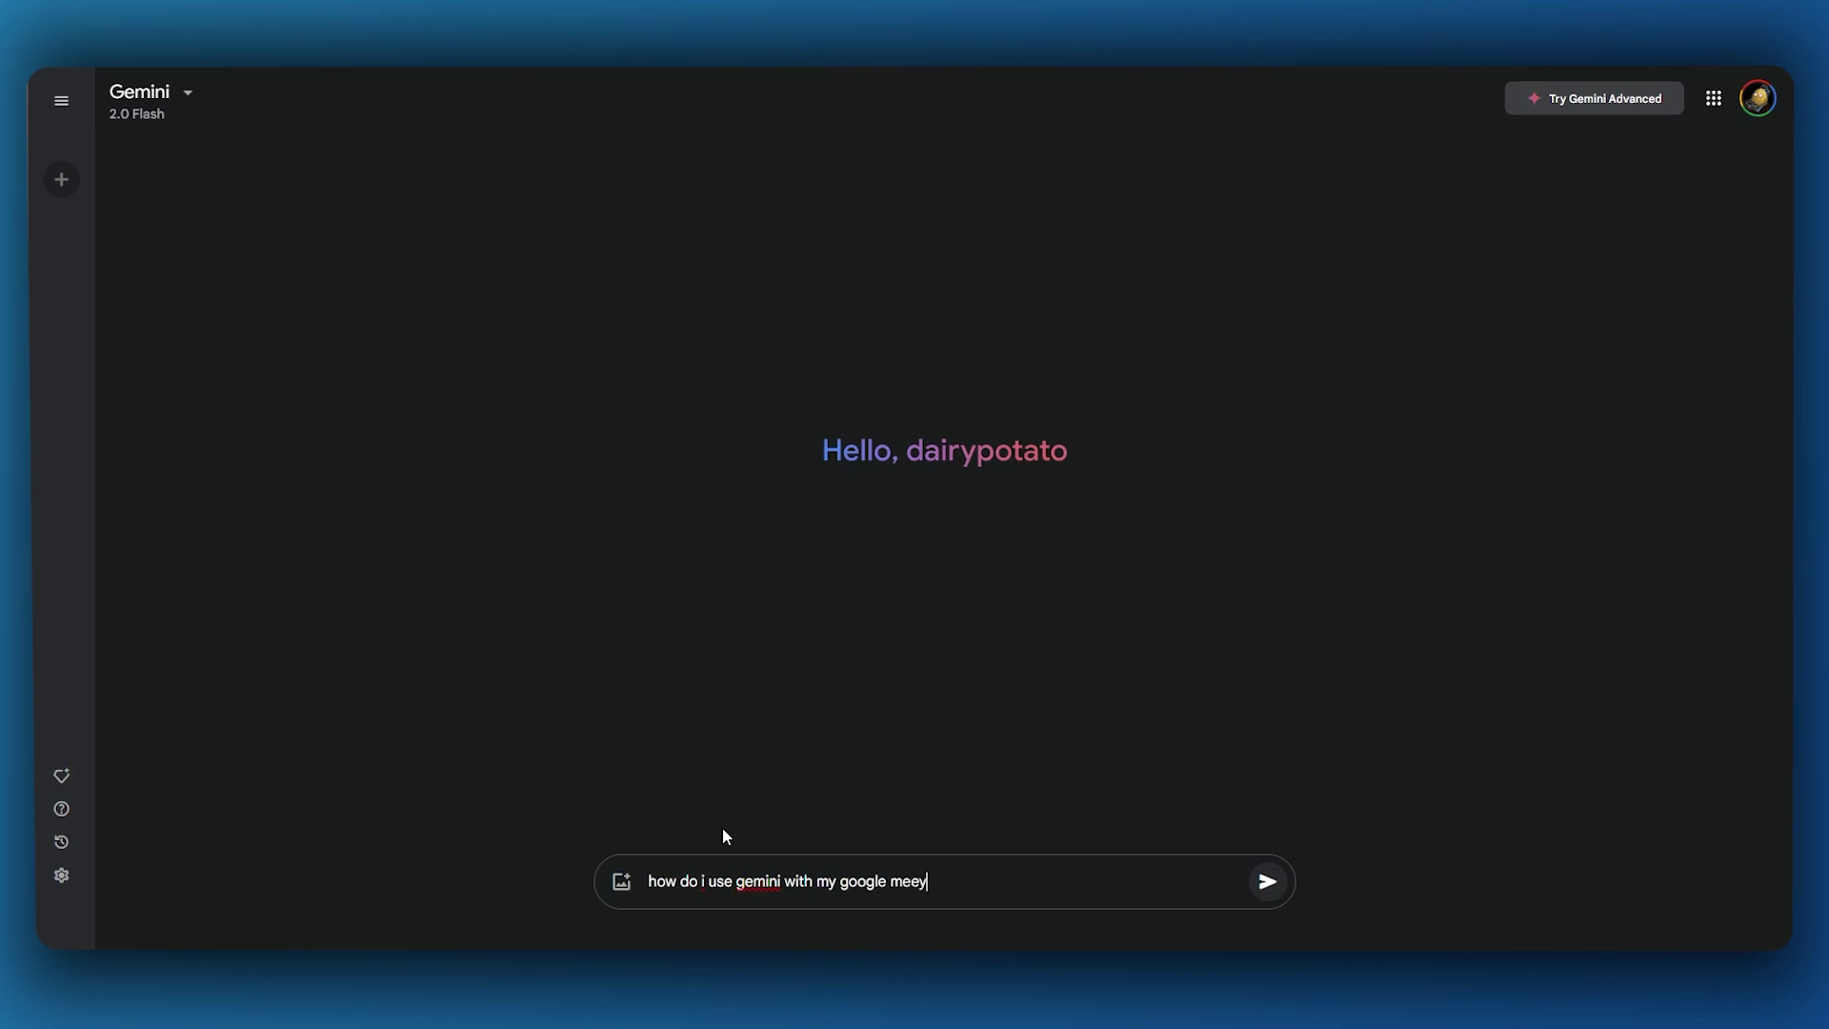
key(BackSpace)
text(t)
key(Return)
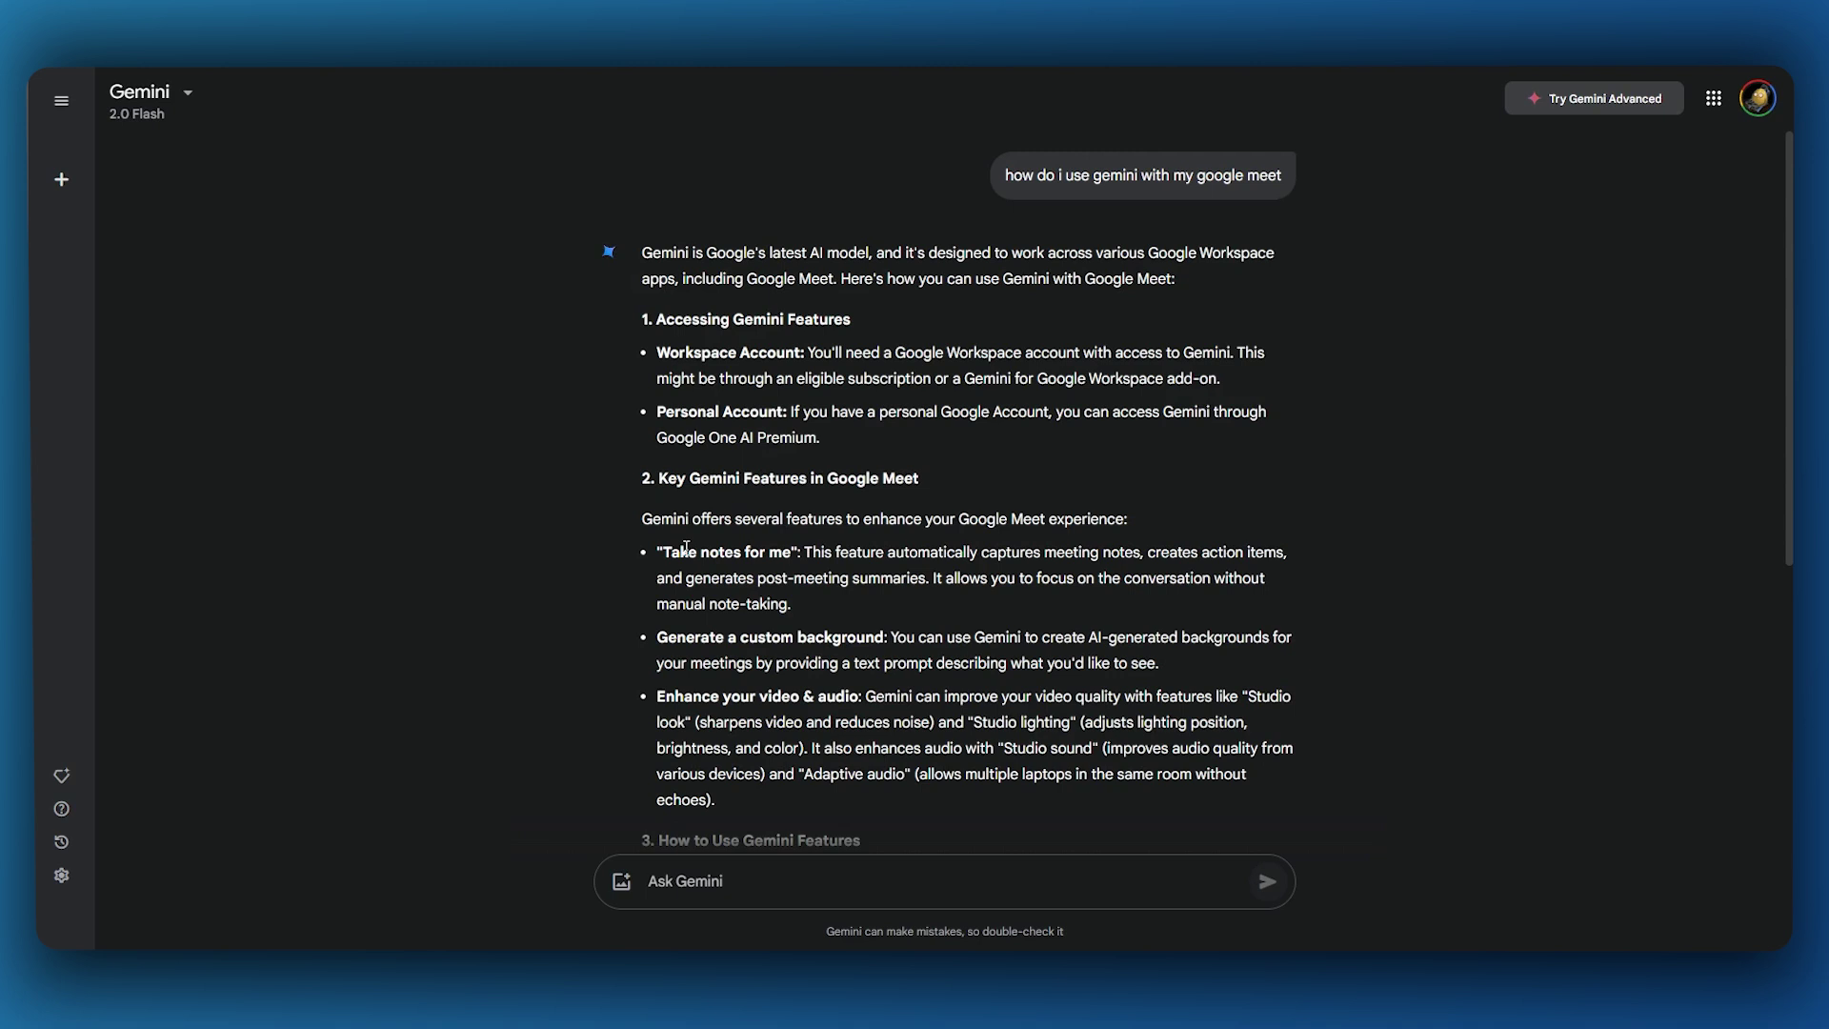
Step: Read Gemini's answer on its Google Meet features, including how to access them through Activities
scroll(684, 548, down, 1)
drag(656, 551, 908, 545)
click(935, 540)
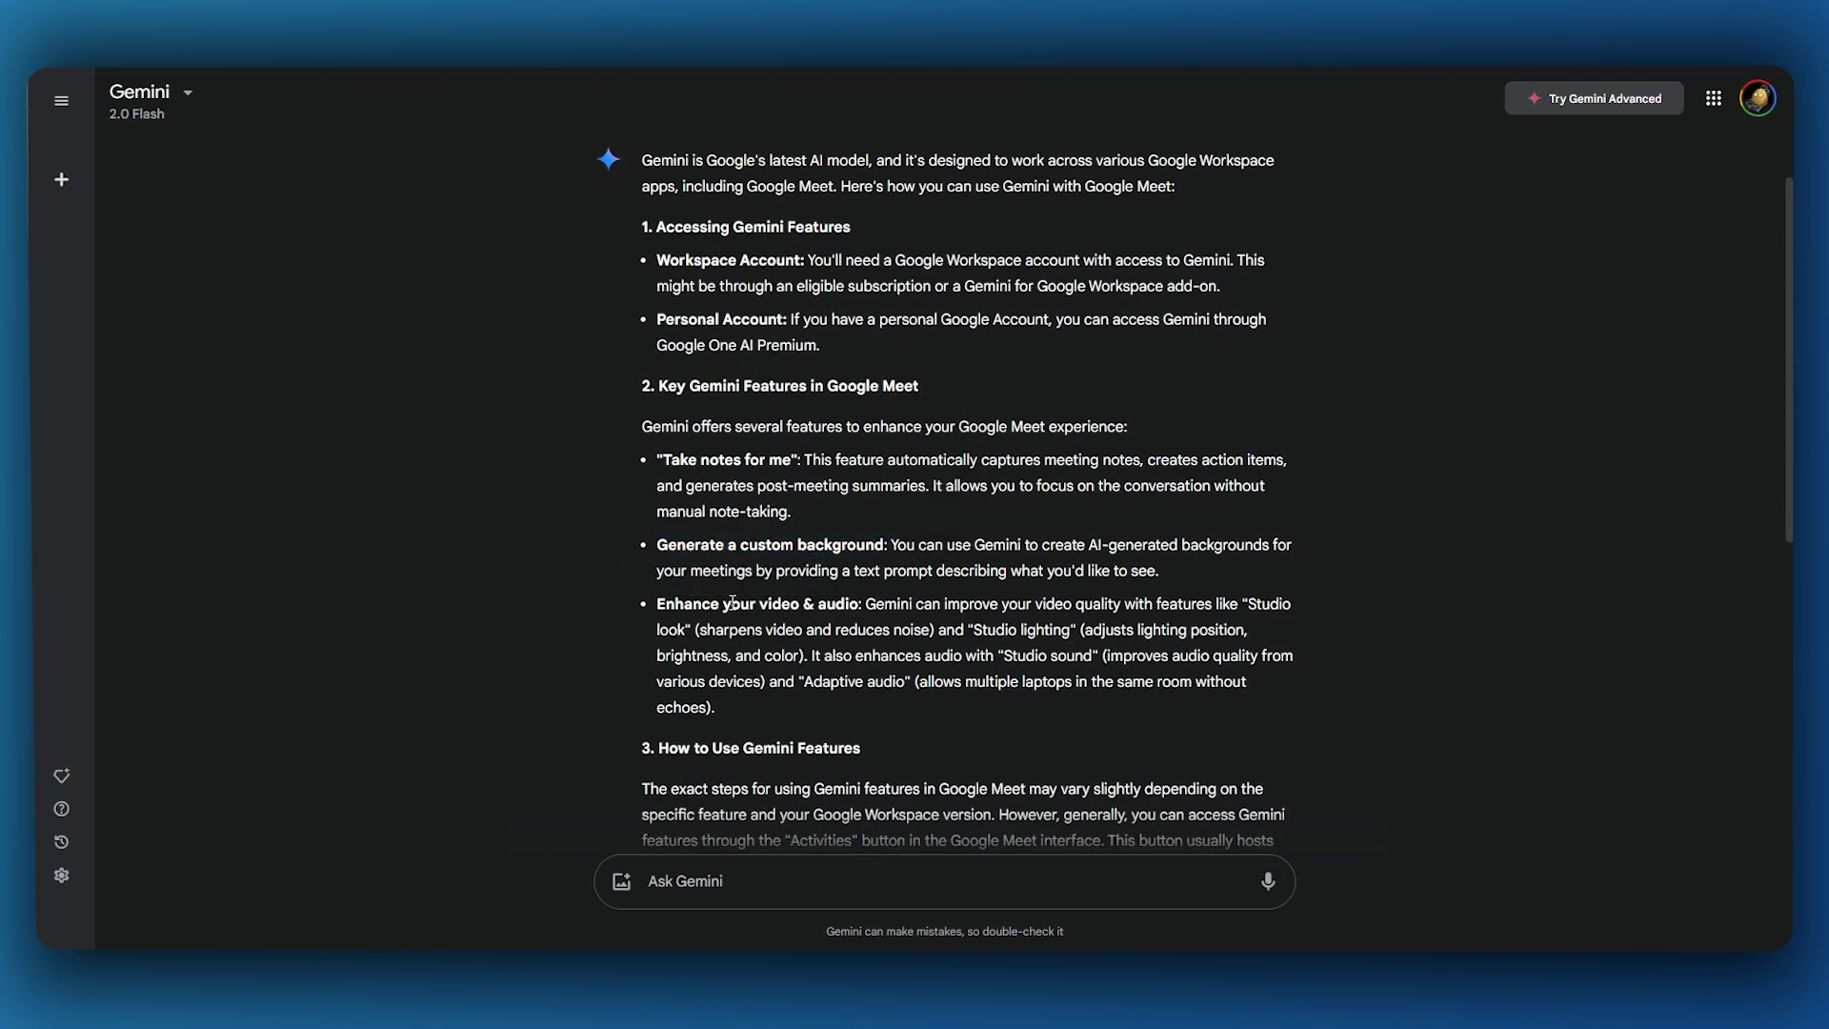
scroll(654, 554, down, 2)
scroll(649, 445, down, 1)
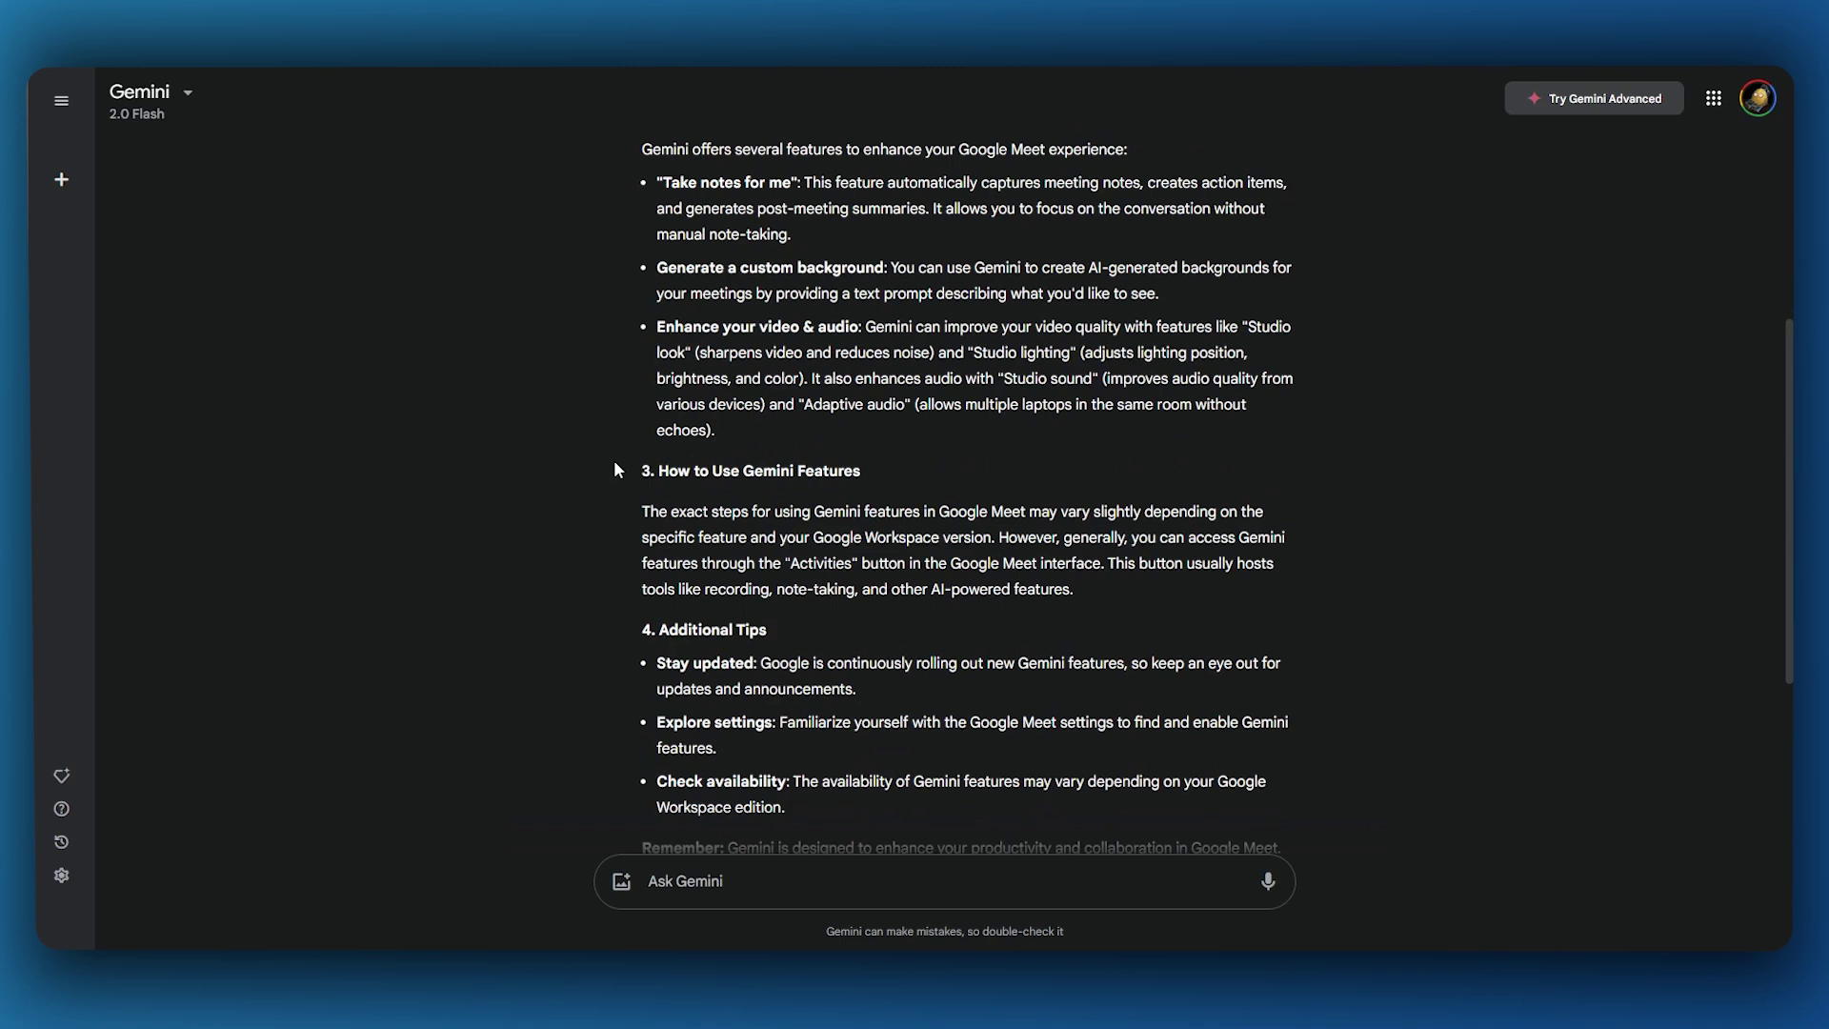
scroll(614, 459, down, 2)
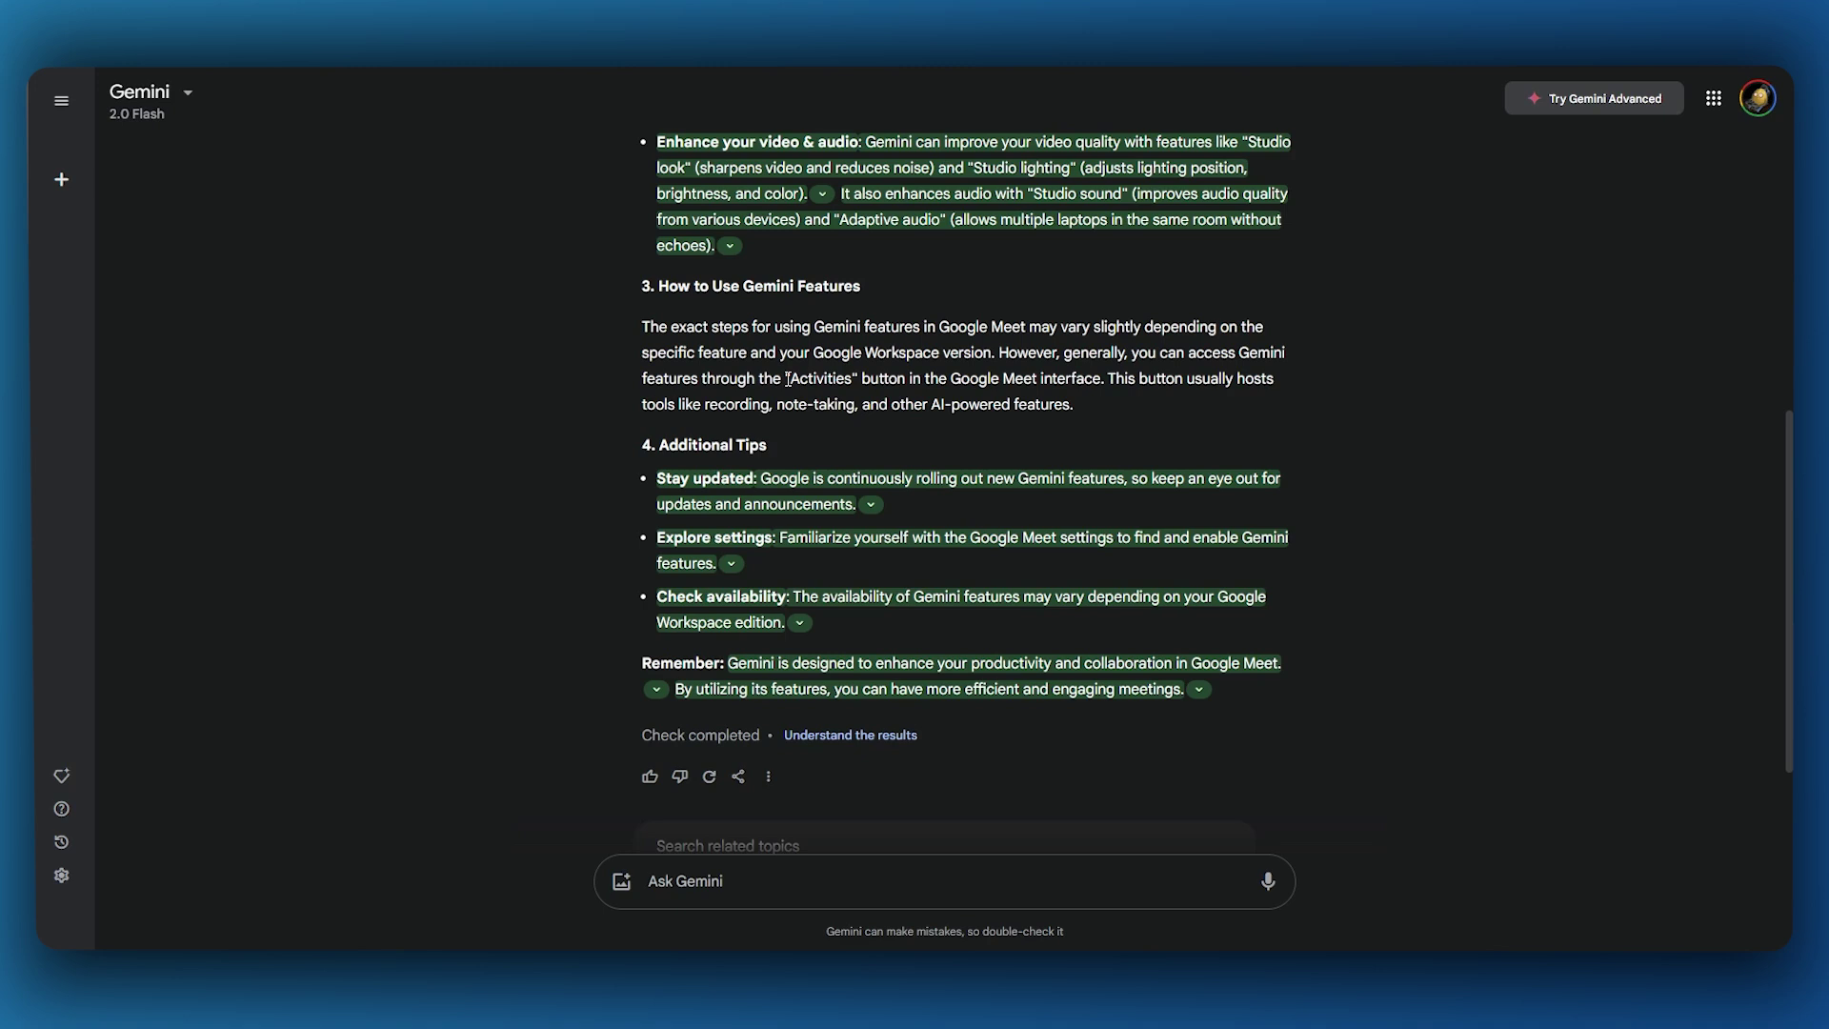
drag(785, 379, 870, 378)
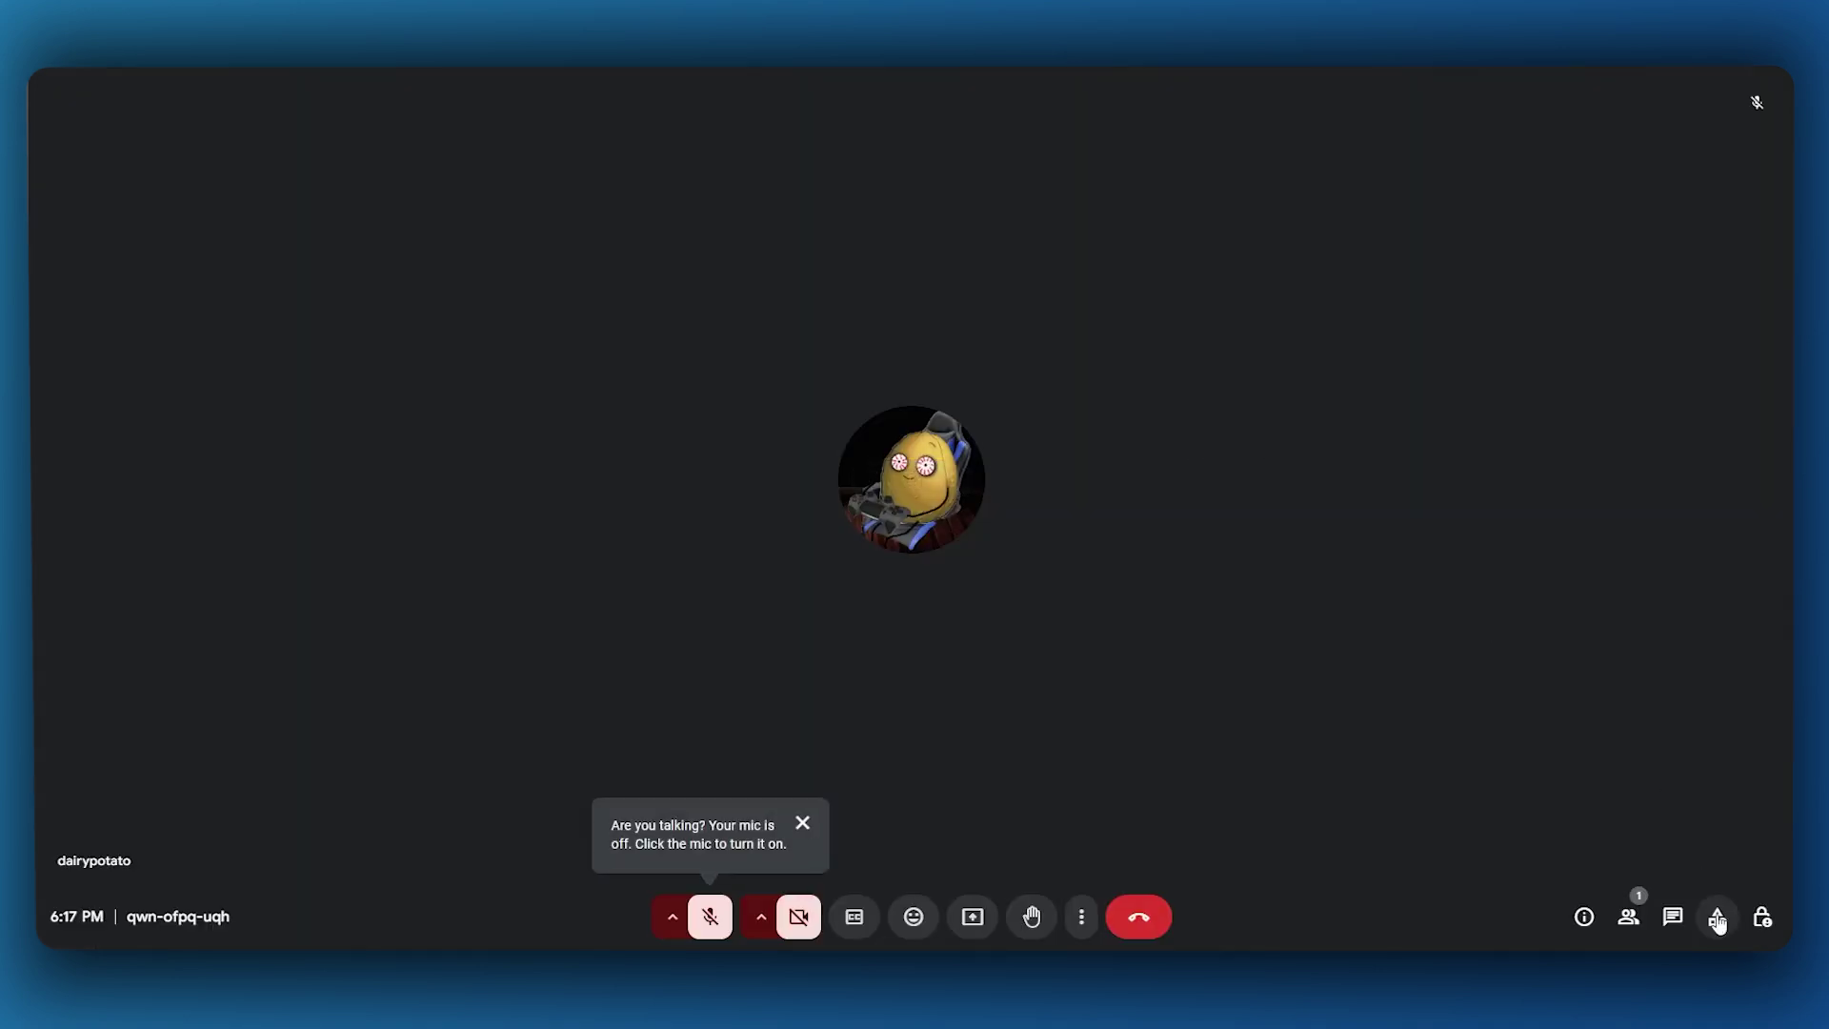
Step: Return to the Google Meet call and search the Workspace Marketplace add-ons for gemini from Activities
click(1716, 918)
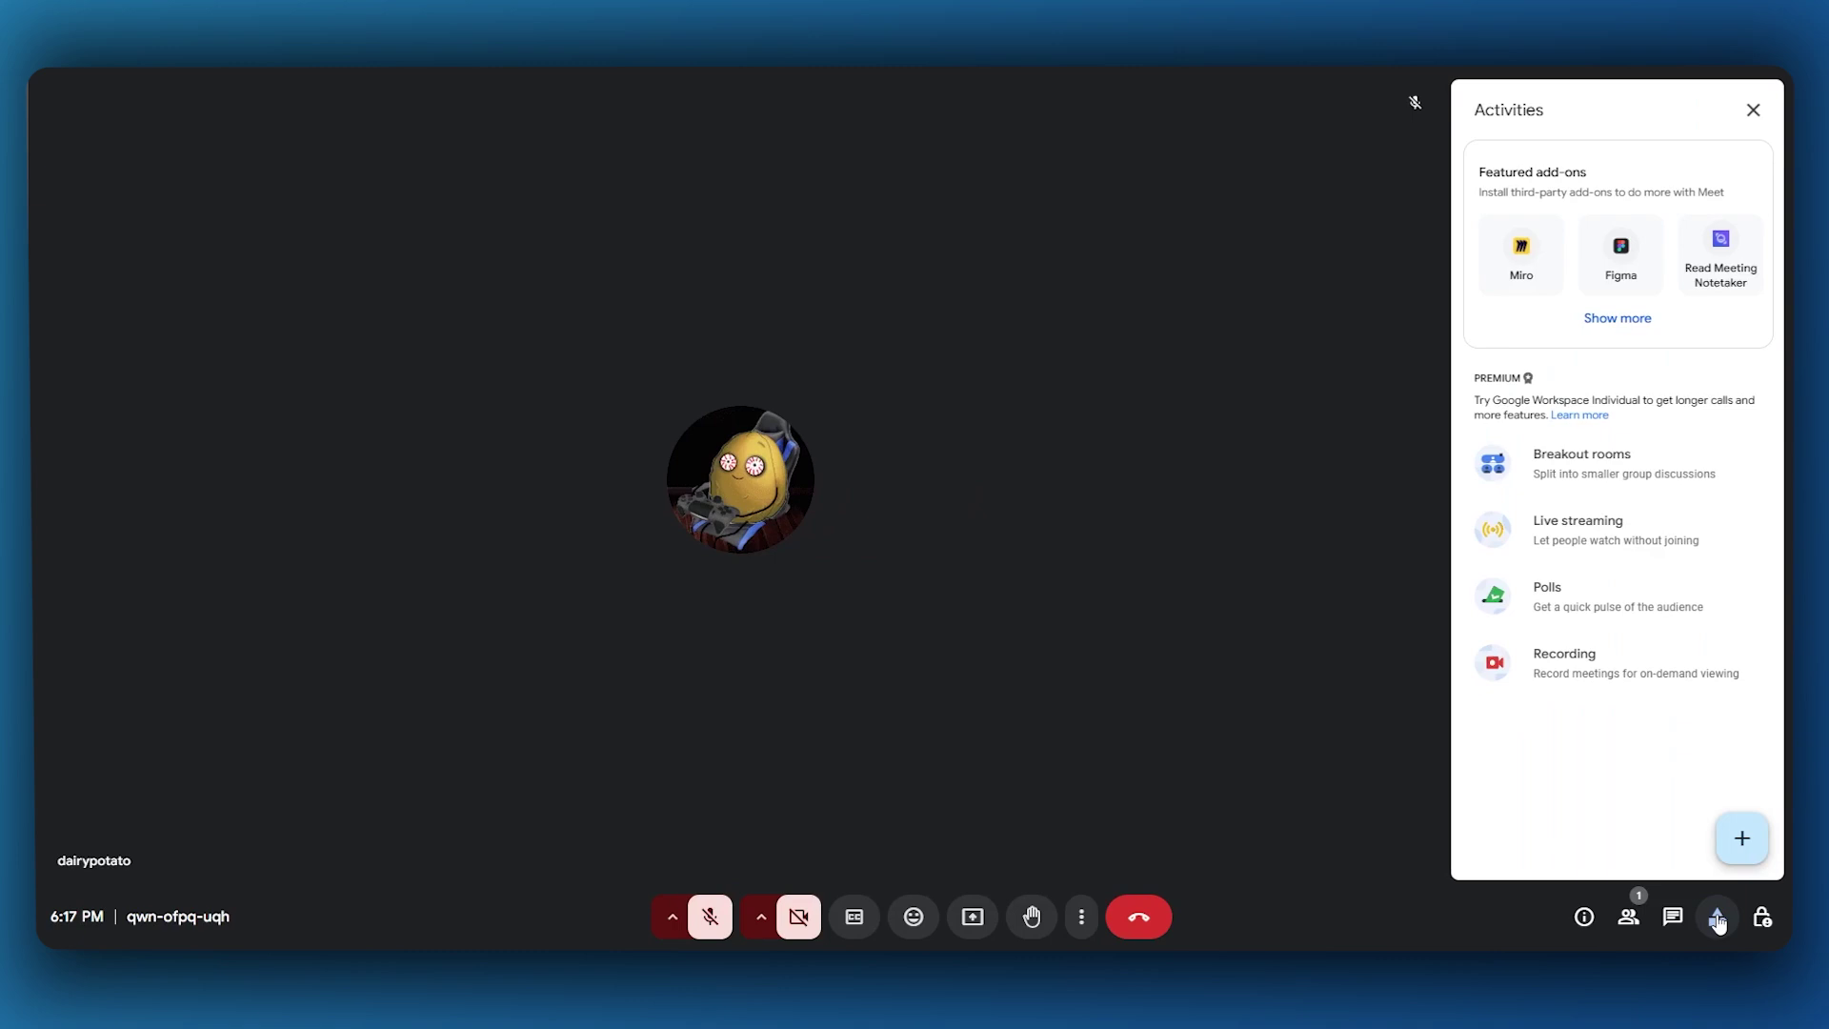
click(1738, 838)
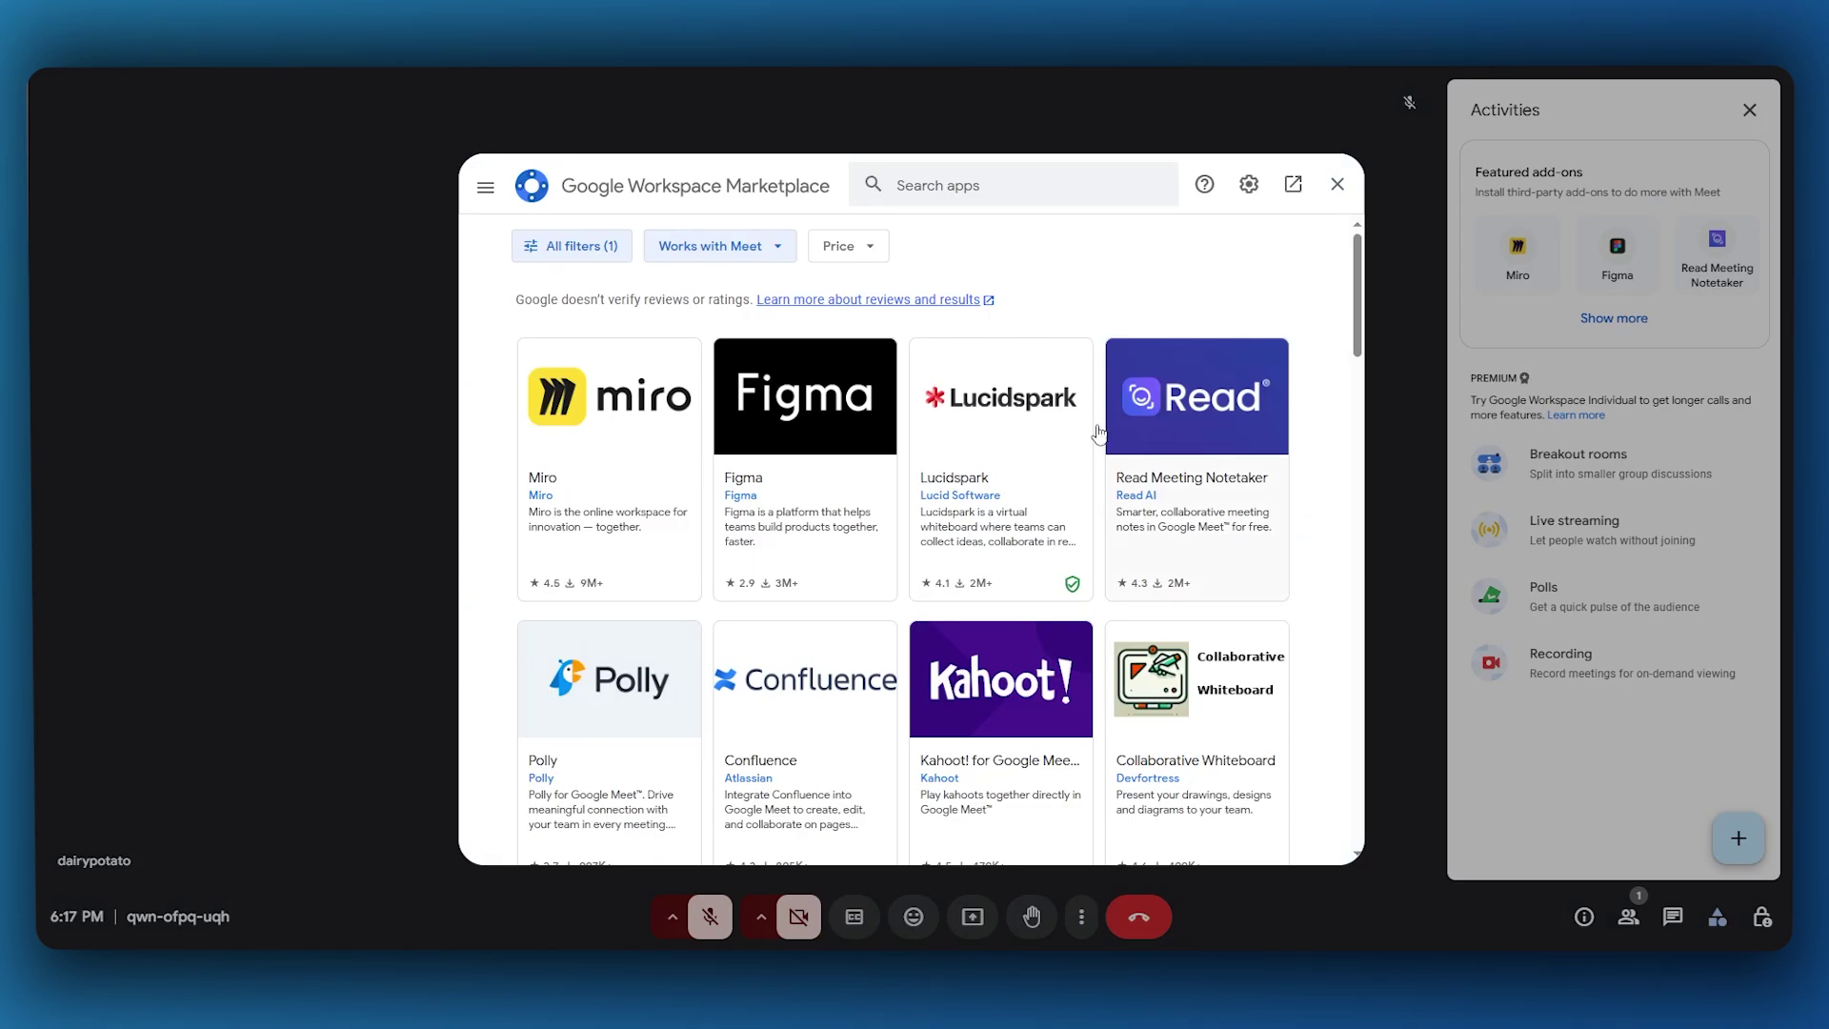
click(984, 197)
text(gemini)
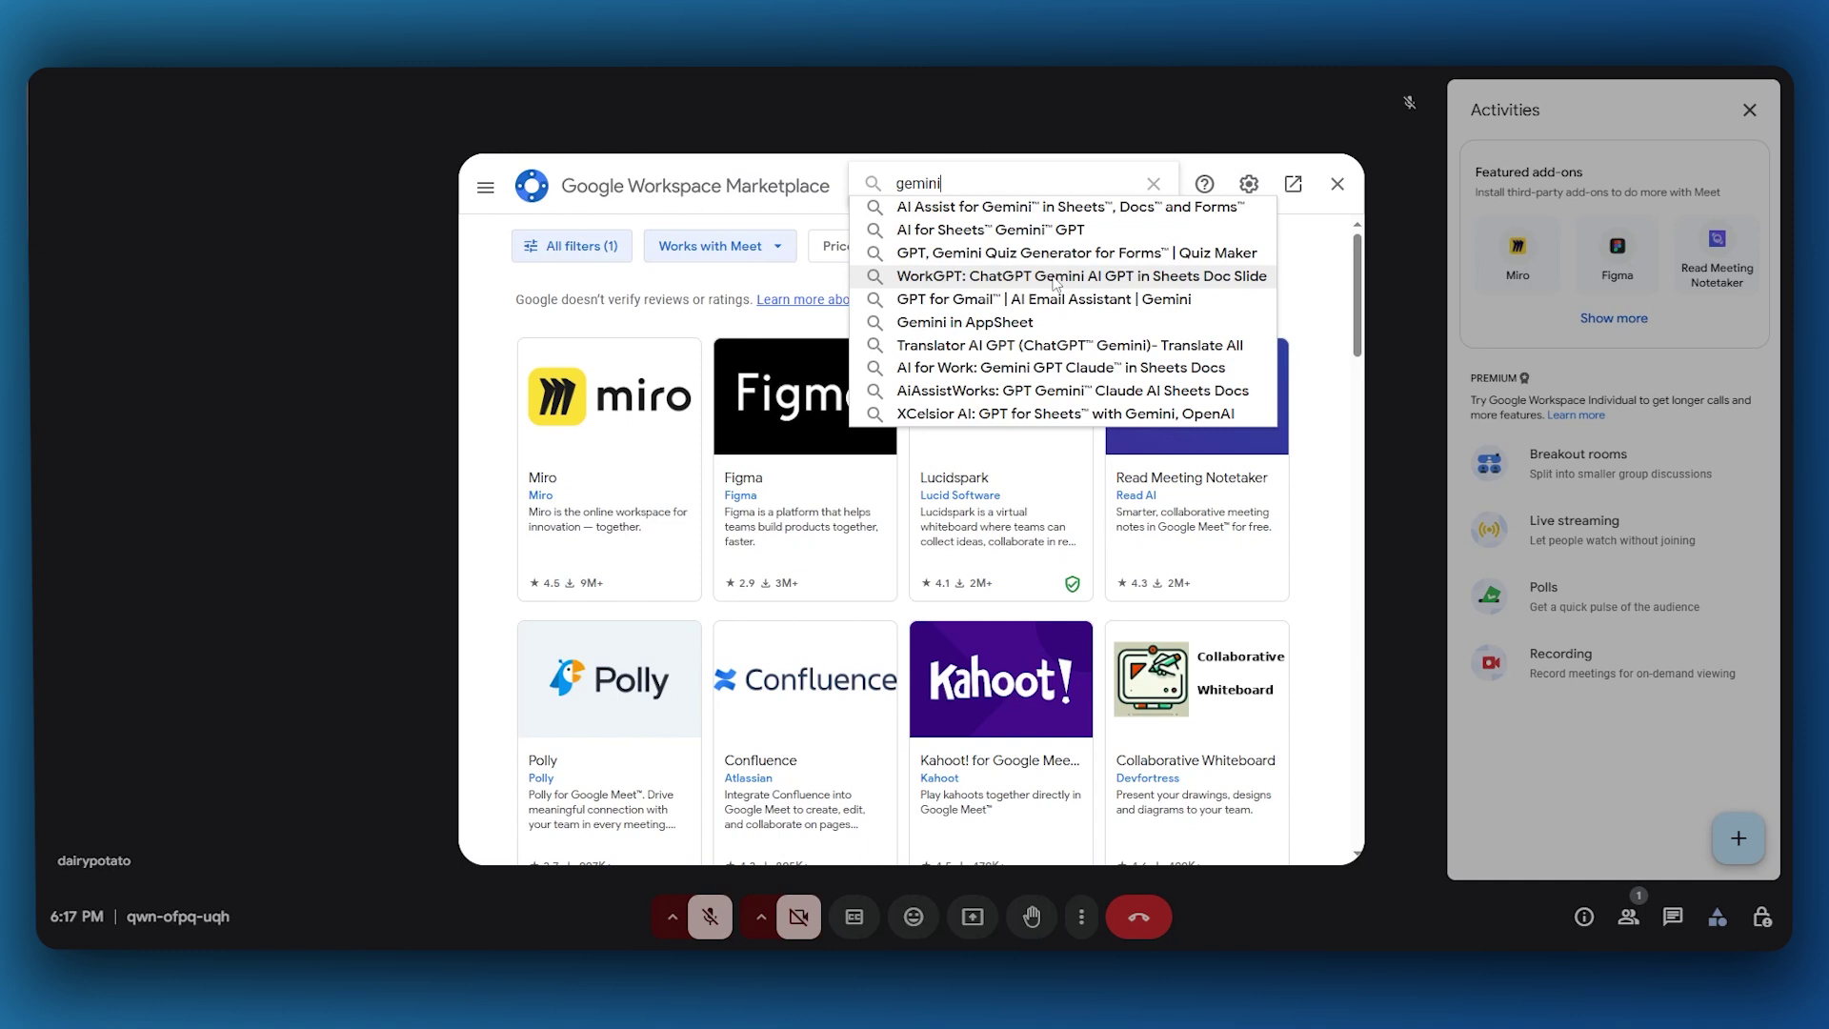
key(Return)
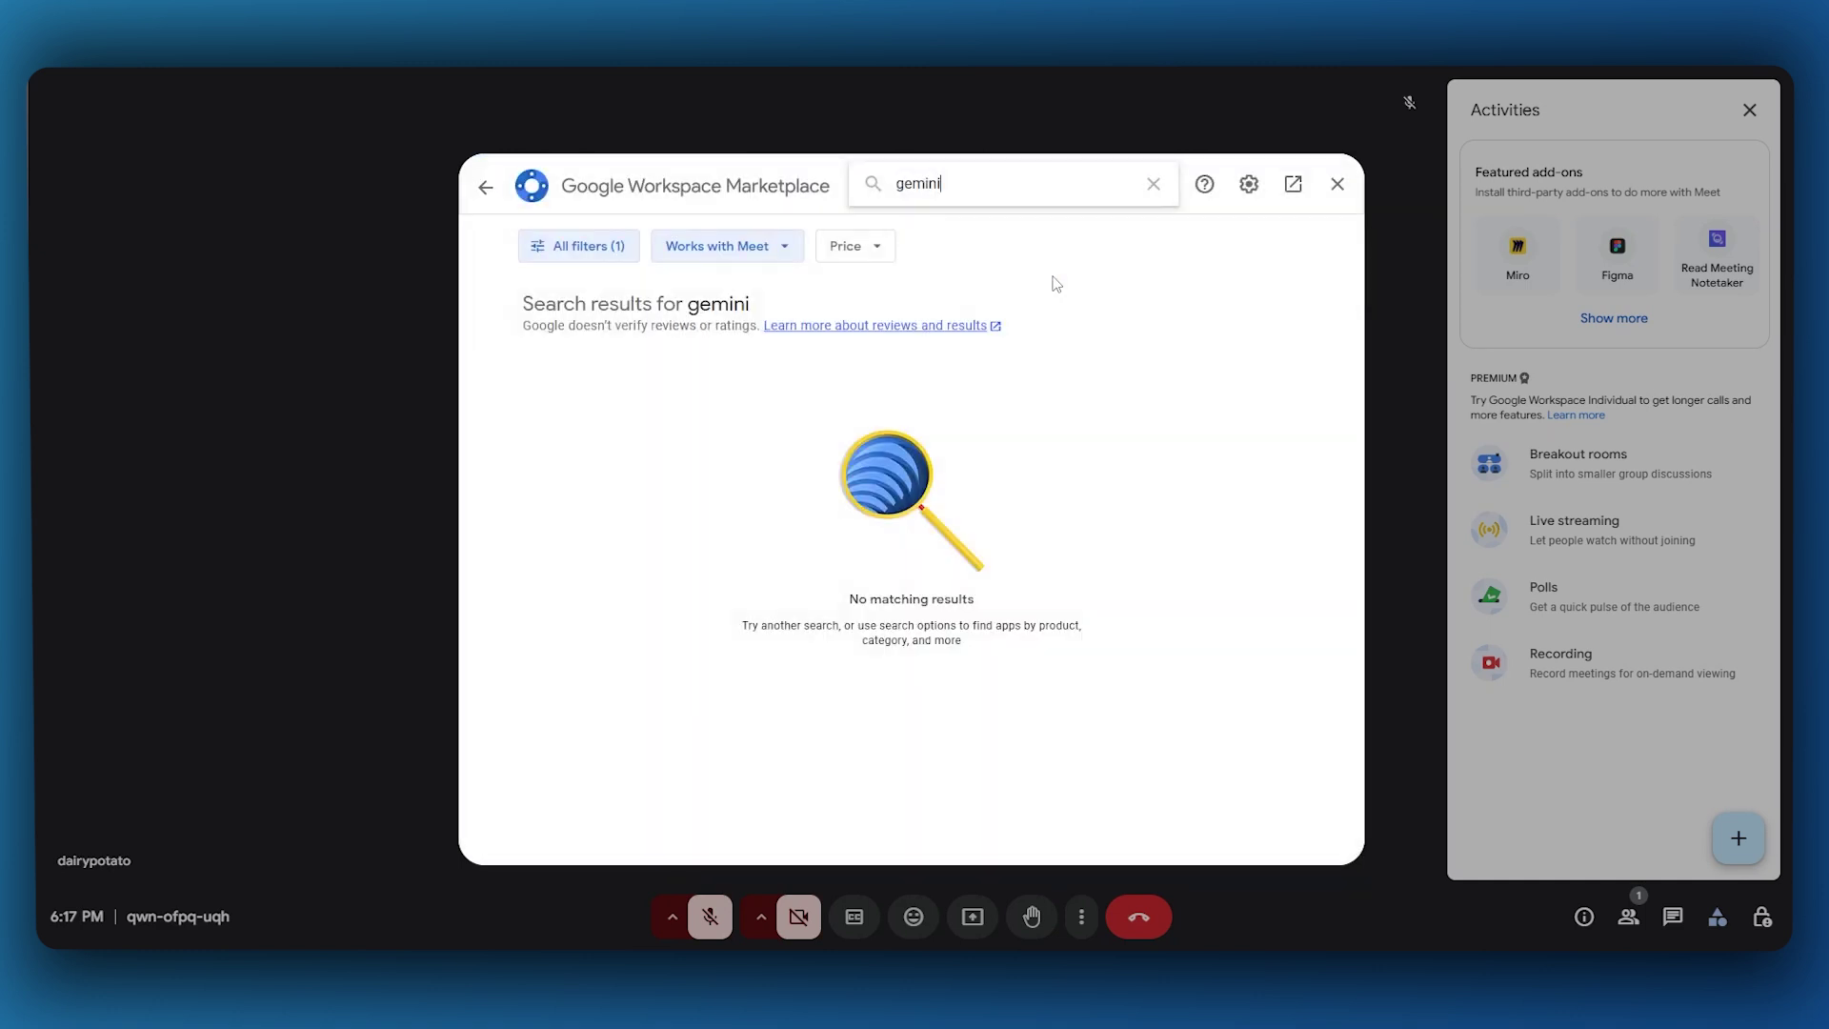
key(Escape)
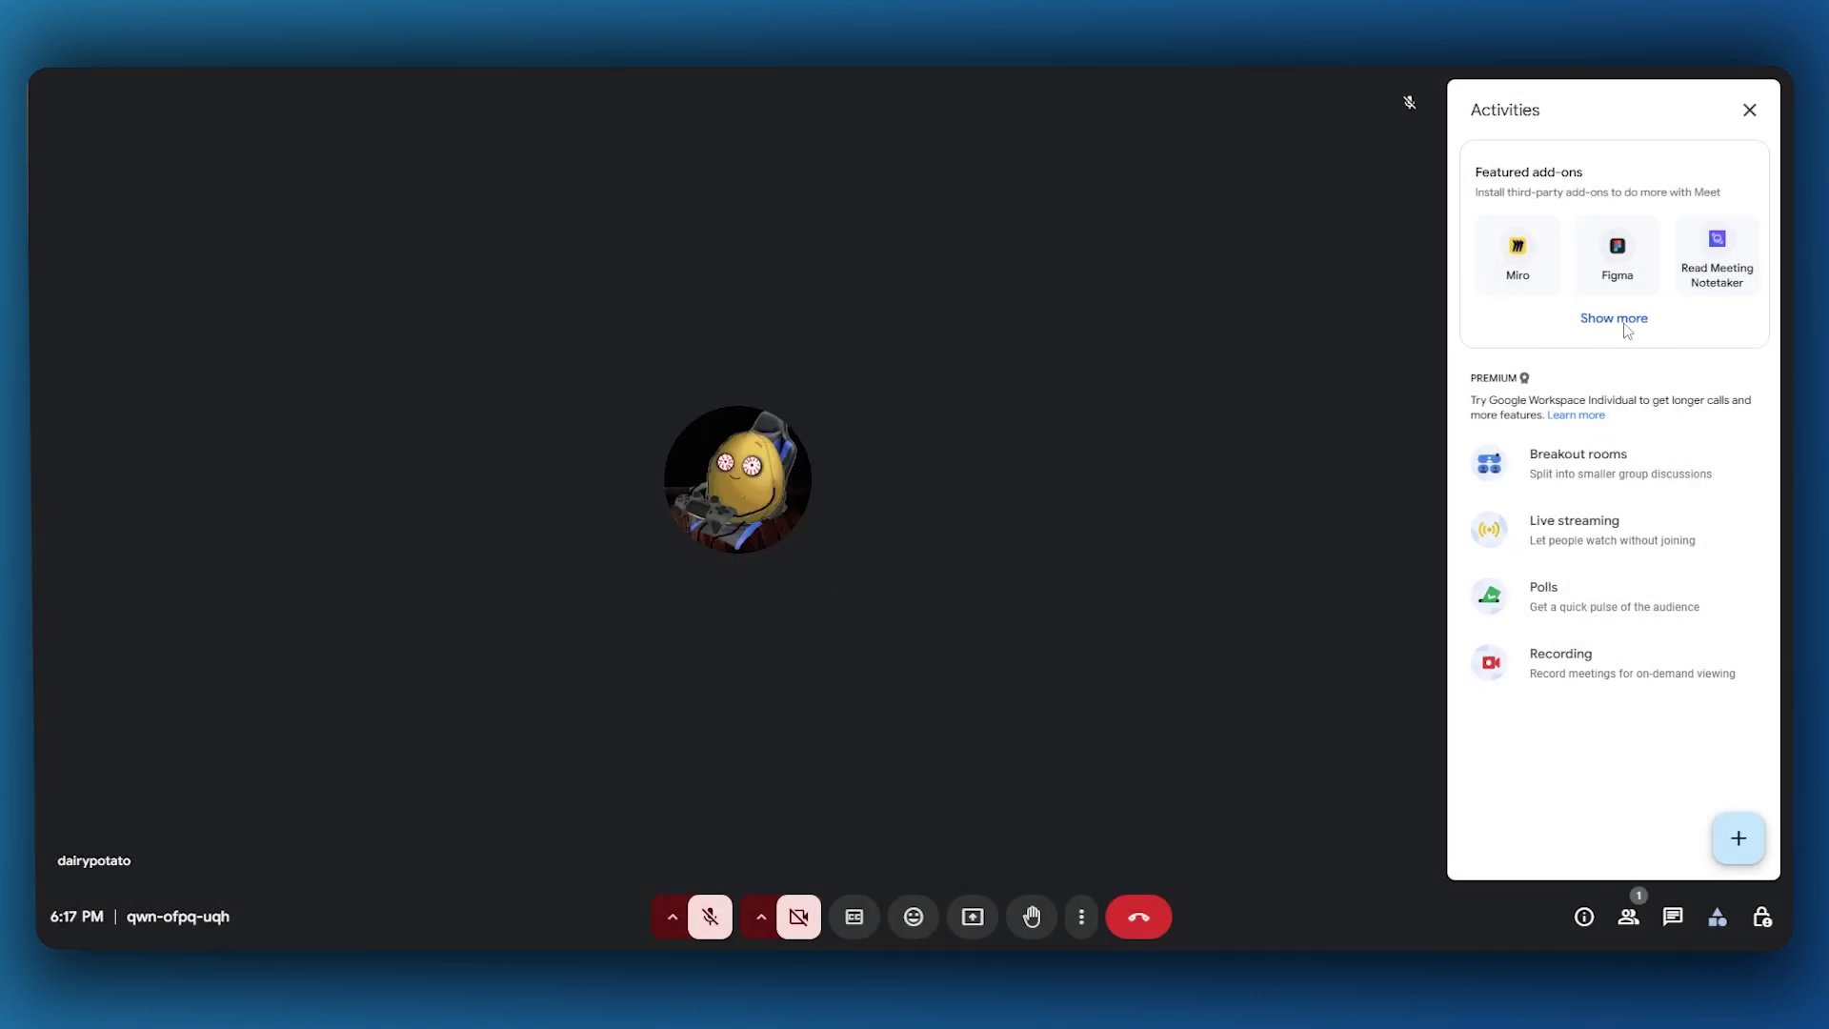
Step: View the full list of featured add-ons, collapse it again and close Activities
click(1618, 321)
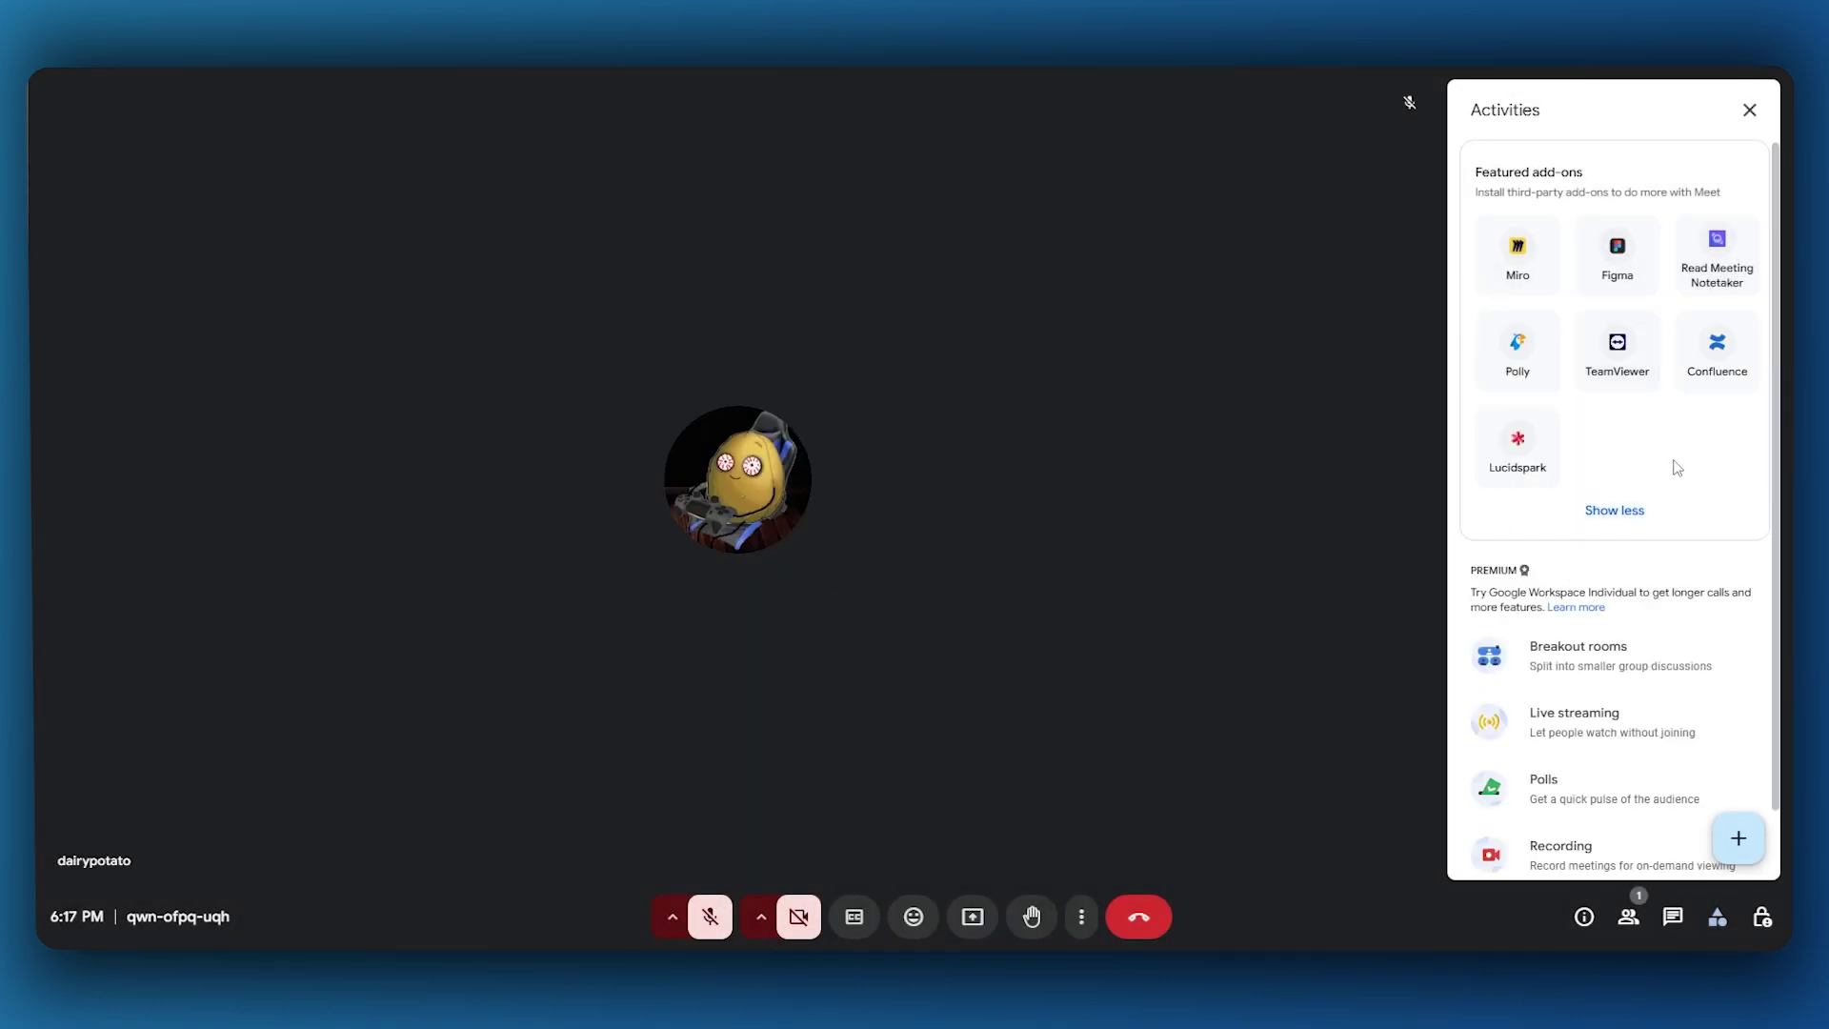
click(1631, 510)
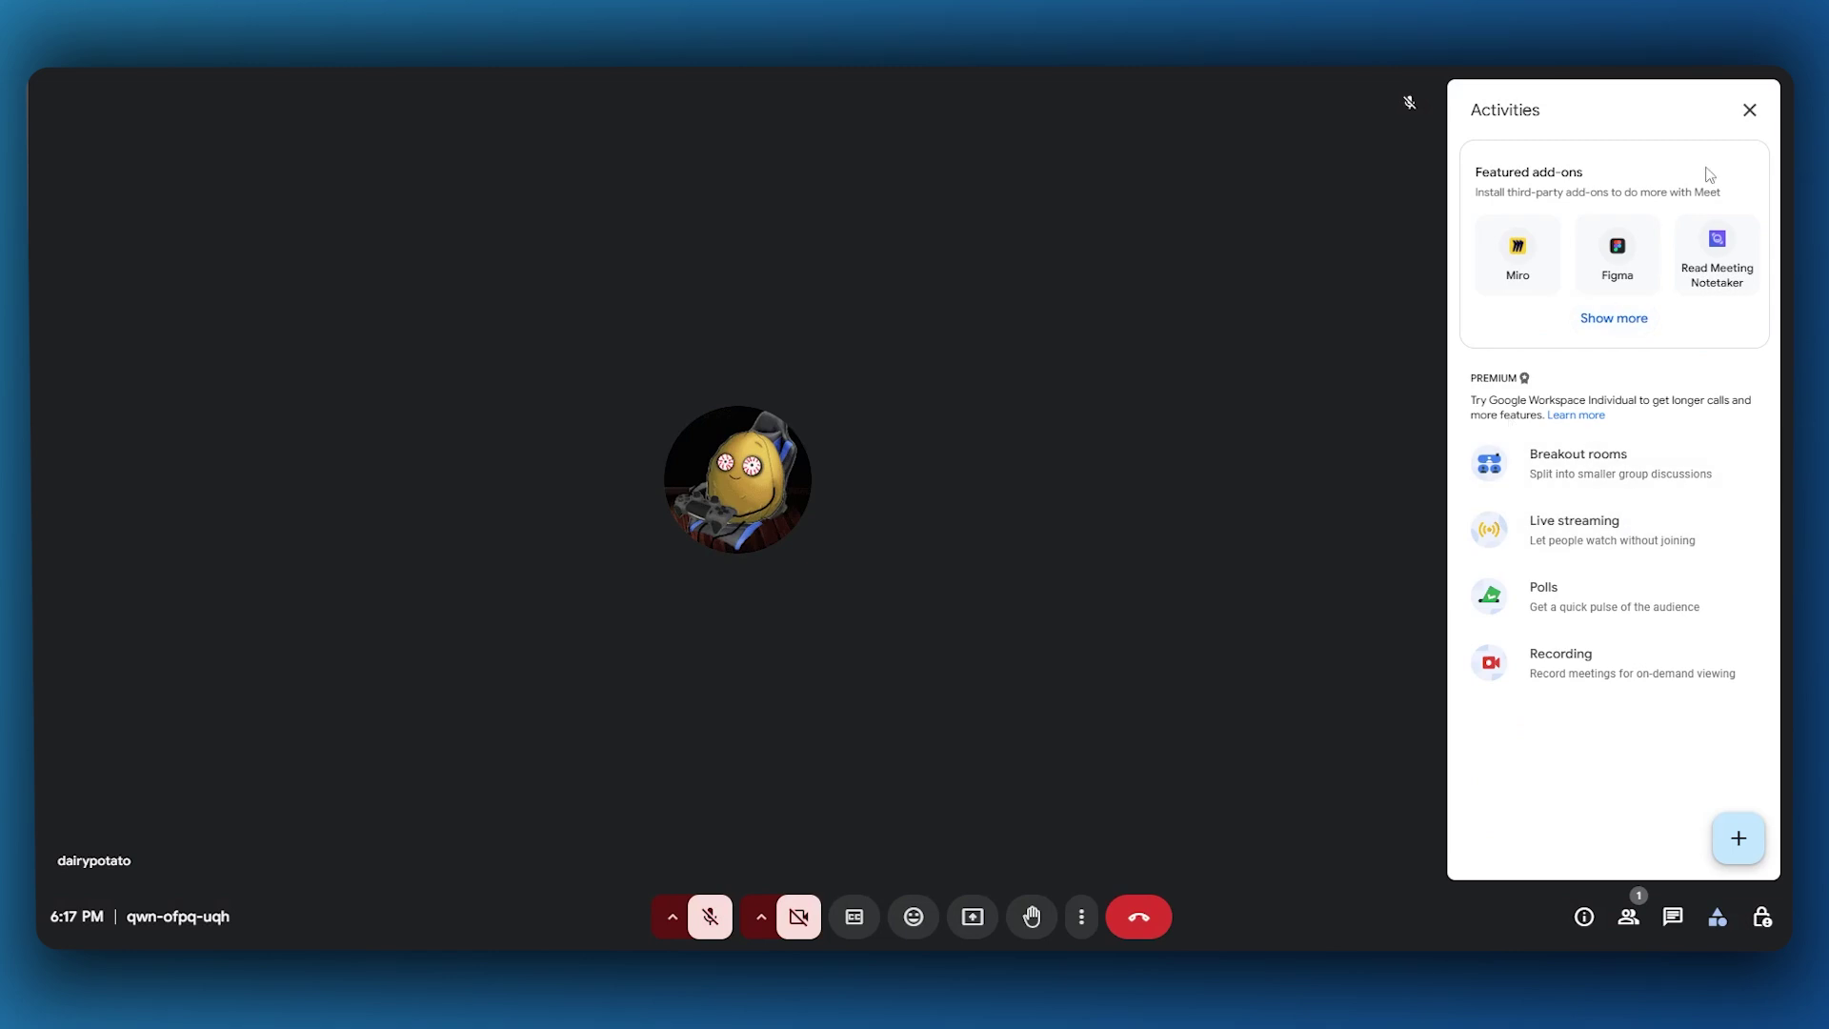
click(1750, 110)
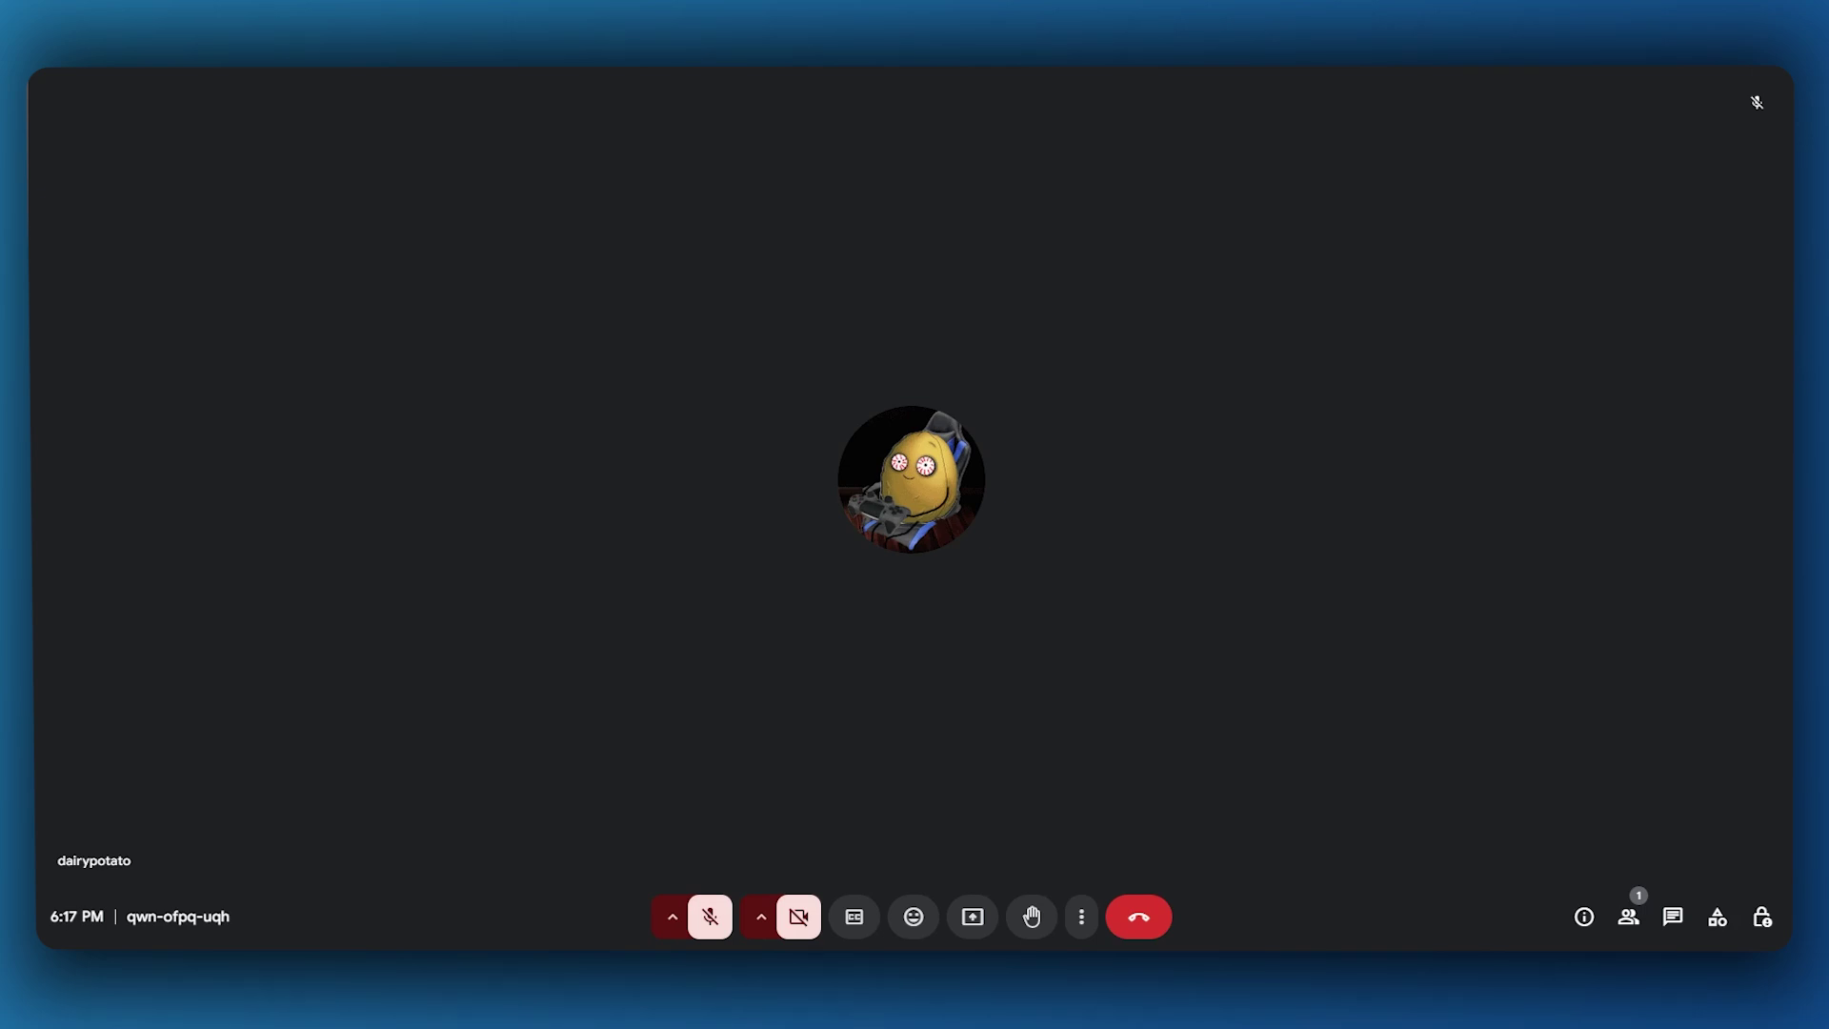
mouse_move(645, 496)
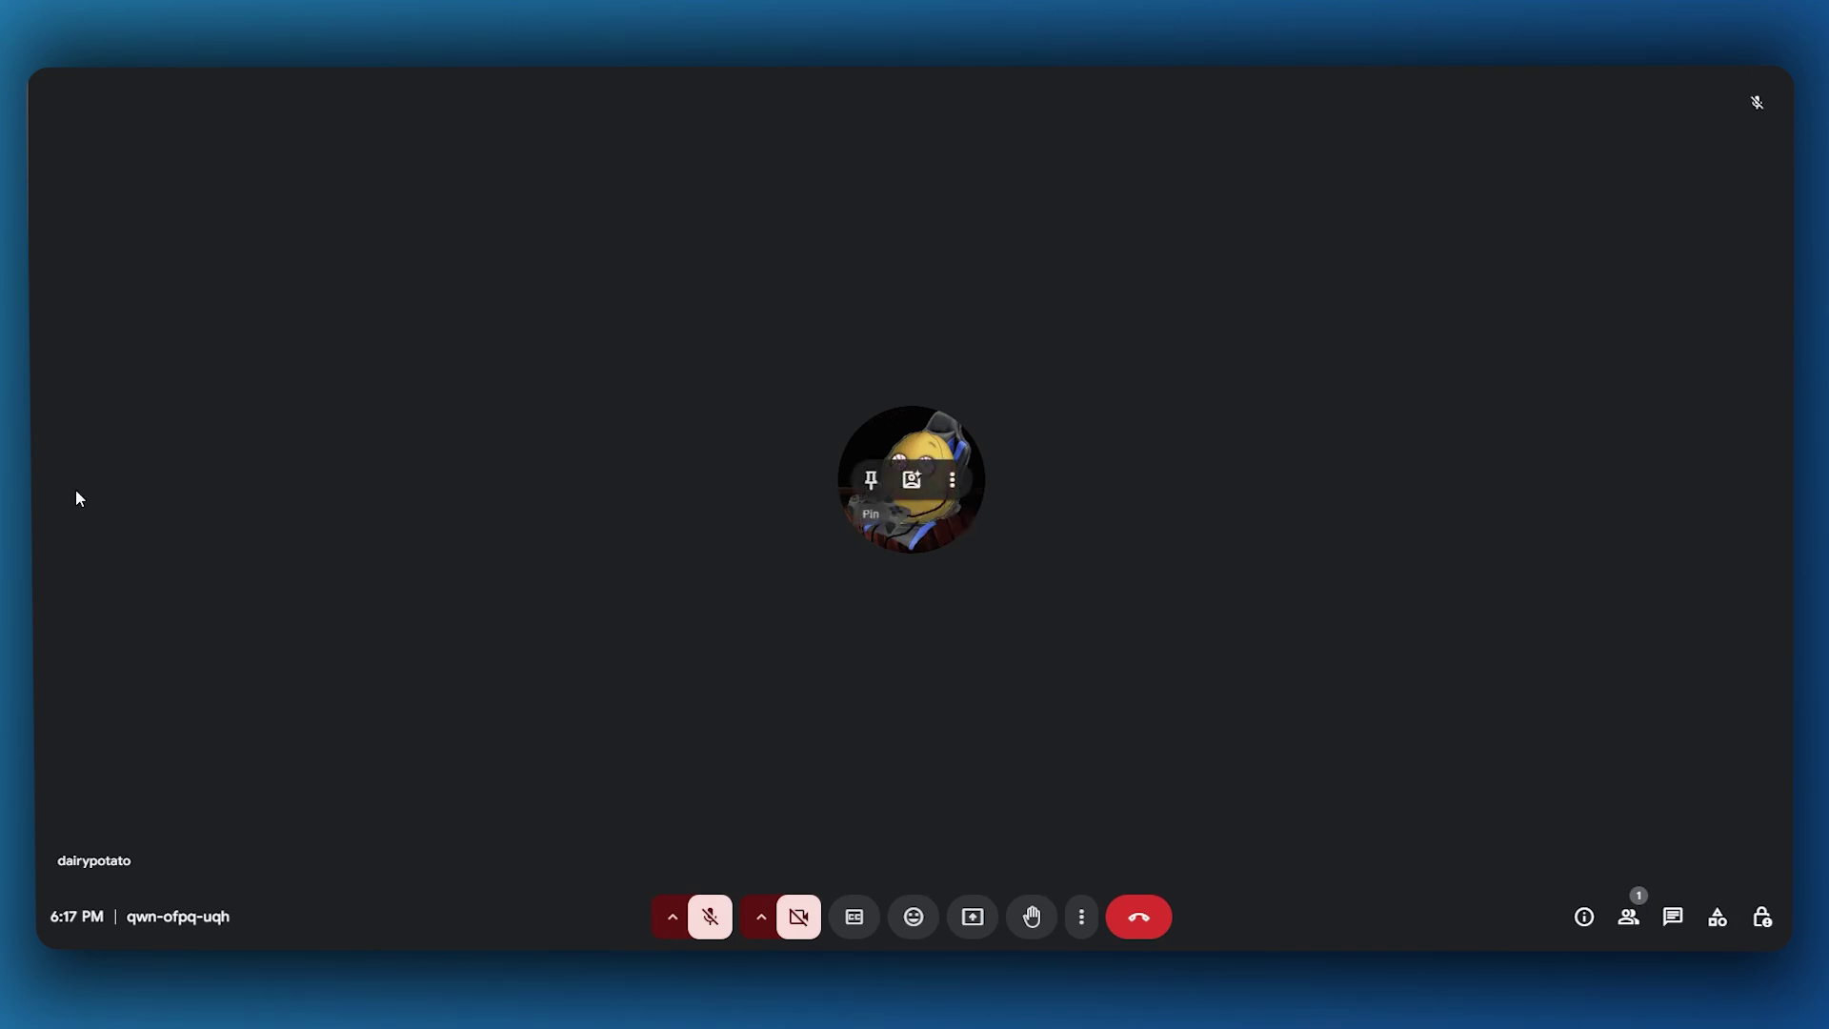
mouse_move(1184, 510)
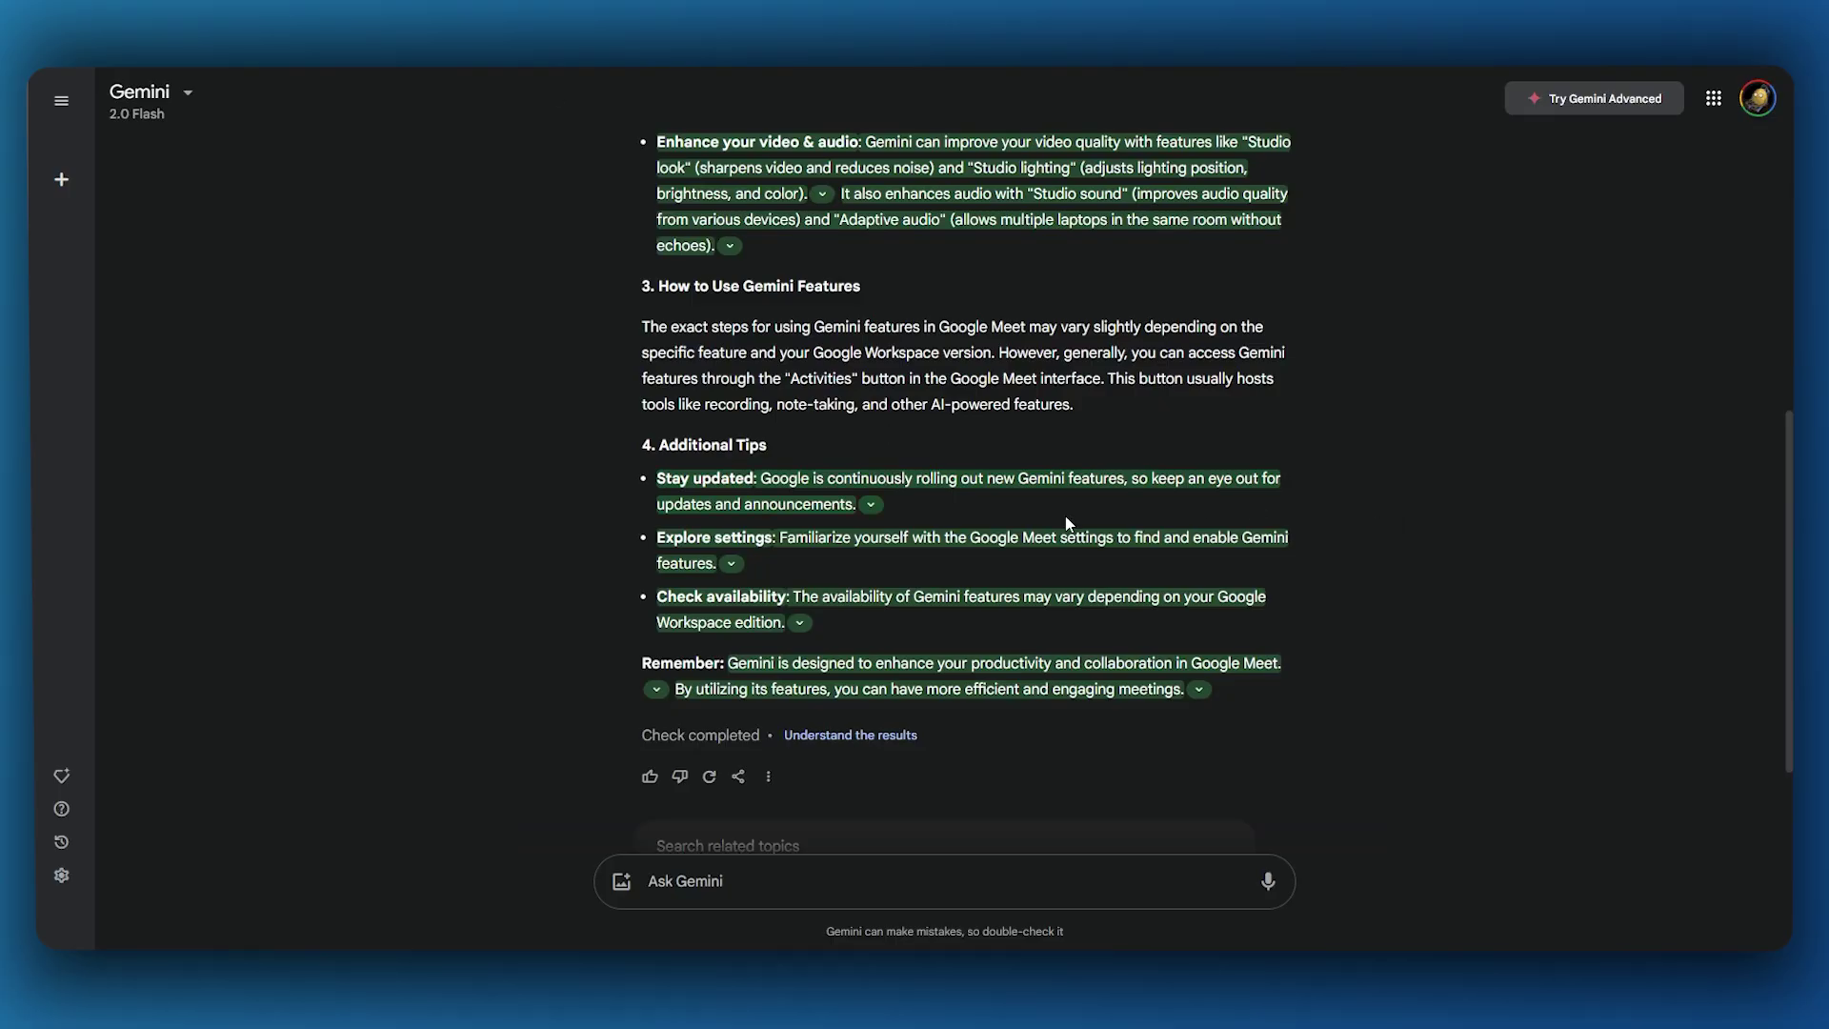
Step: Return to the Google Meet call, open the video effects for the own tile and view the Backgrounds, Filters and Appearance categories
scroll(522, 521, up, 5)
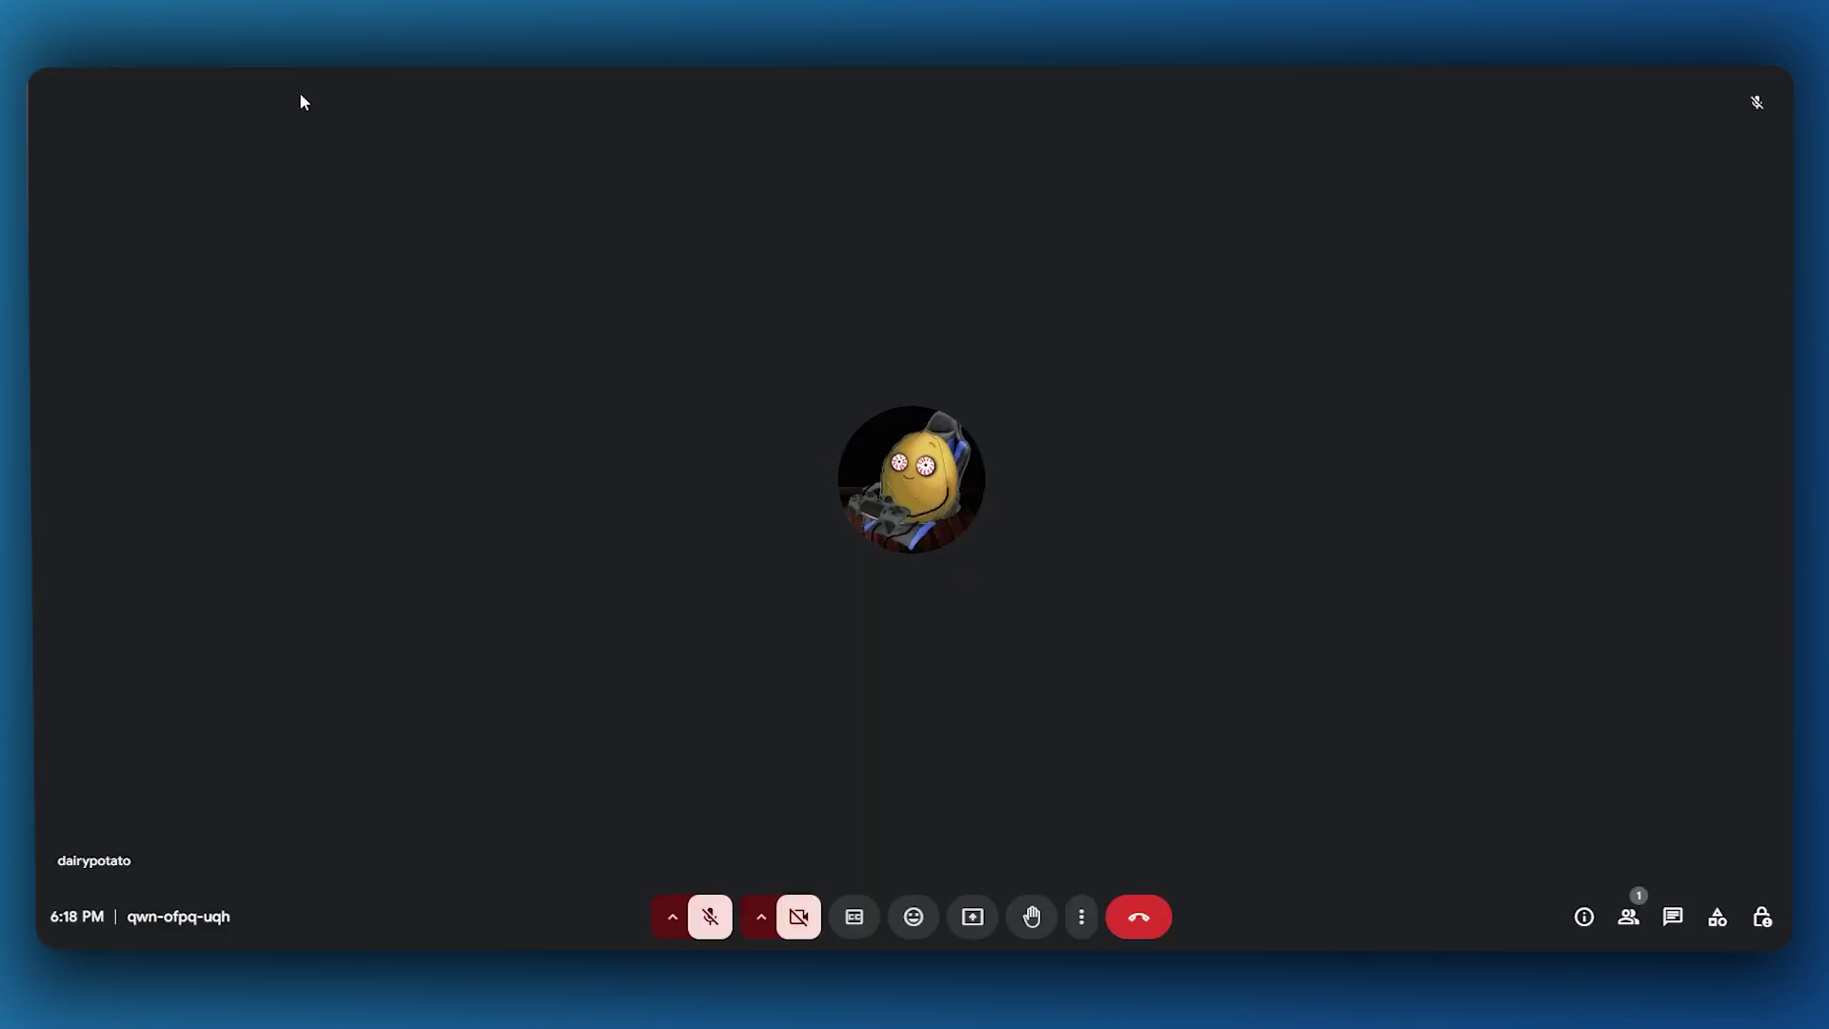
mouse_move(1000, 445)
click(912, 481)
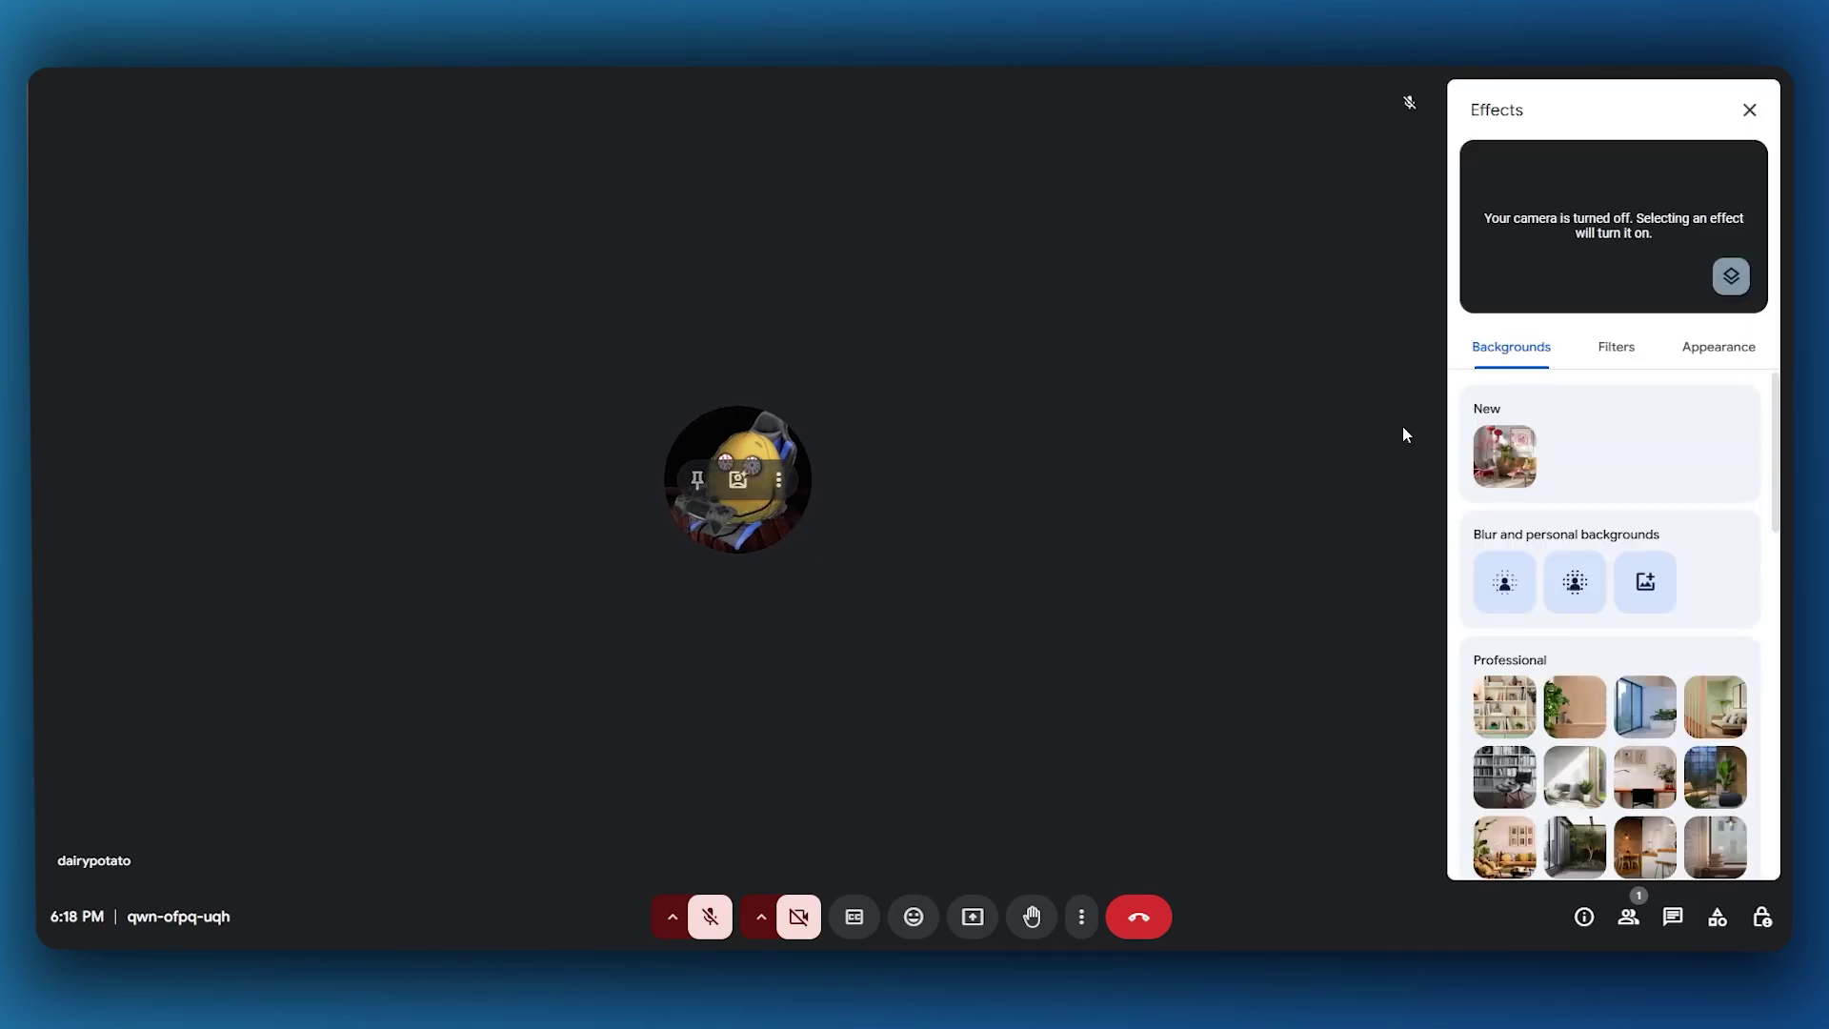
scroll(1577, 541, down, 1)
scroll(1577, 543, up, 1)
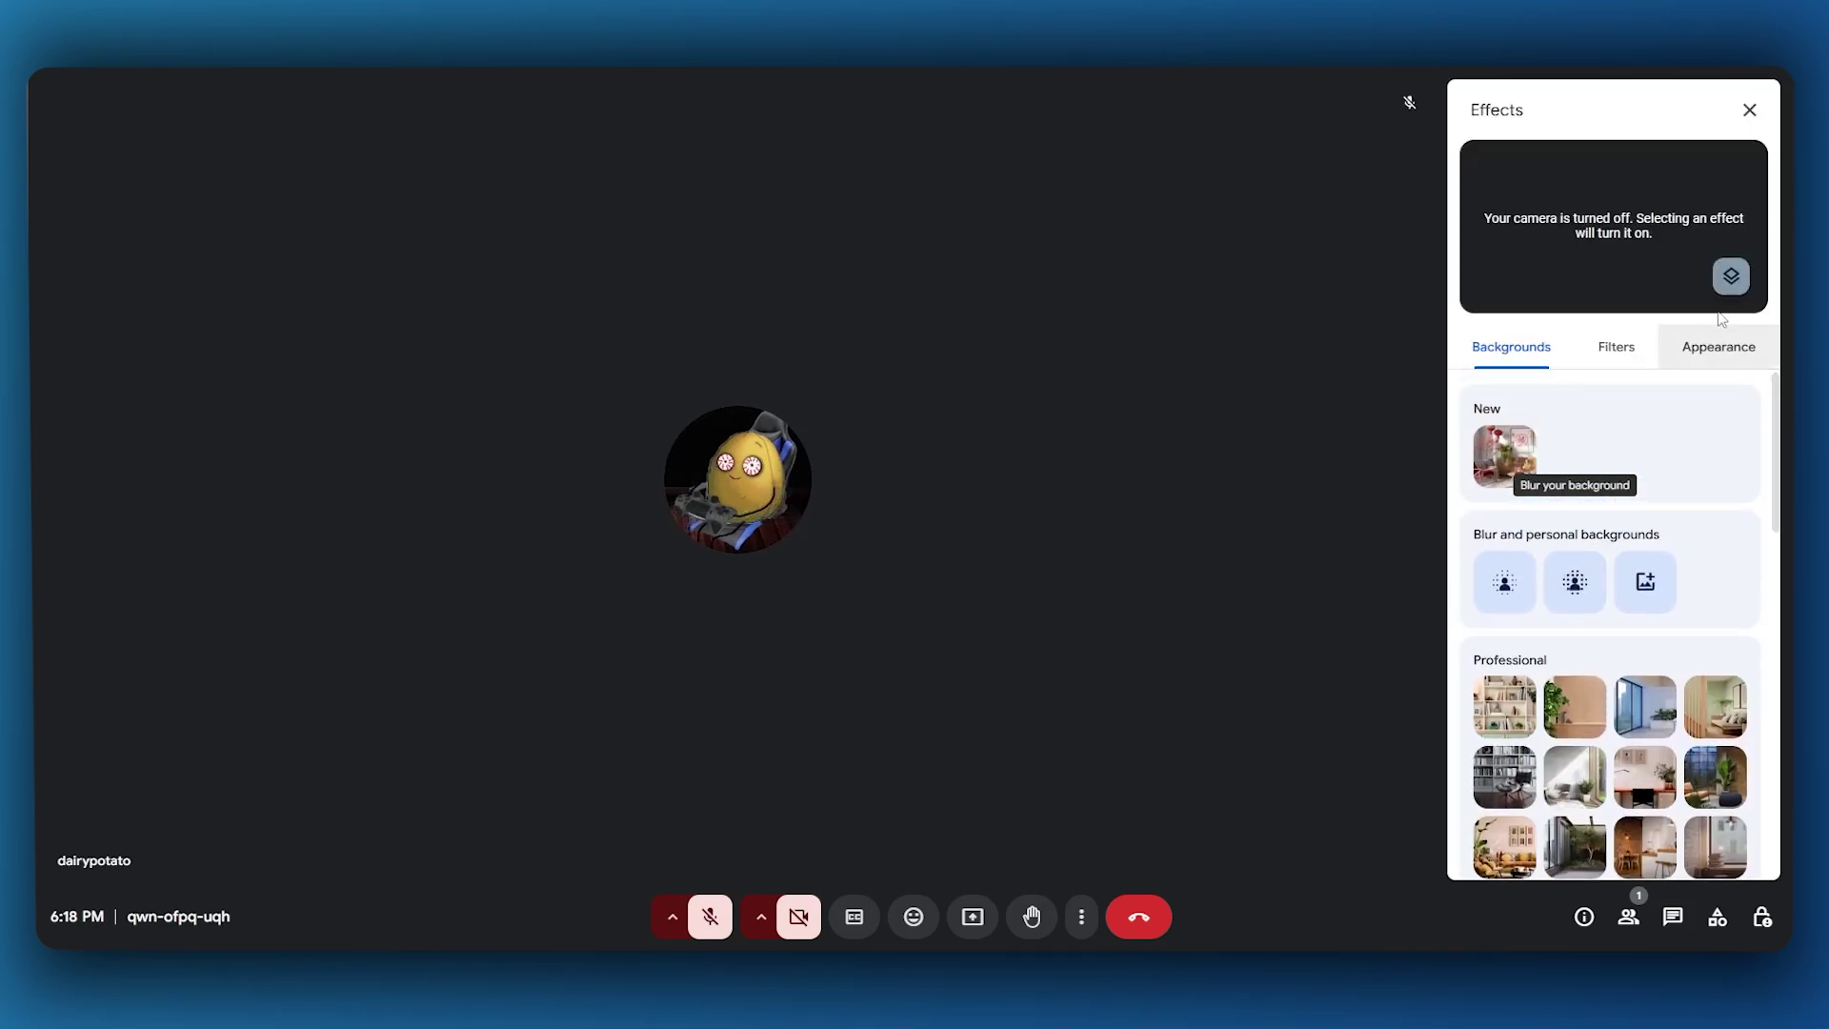
click(1654, 353)
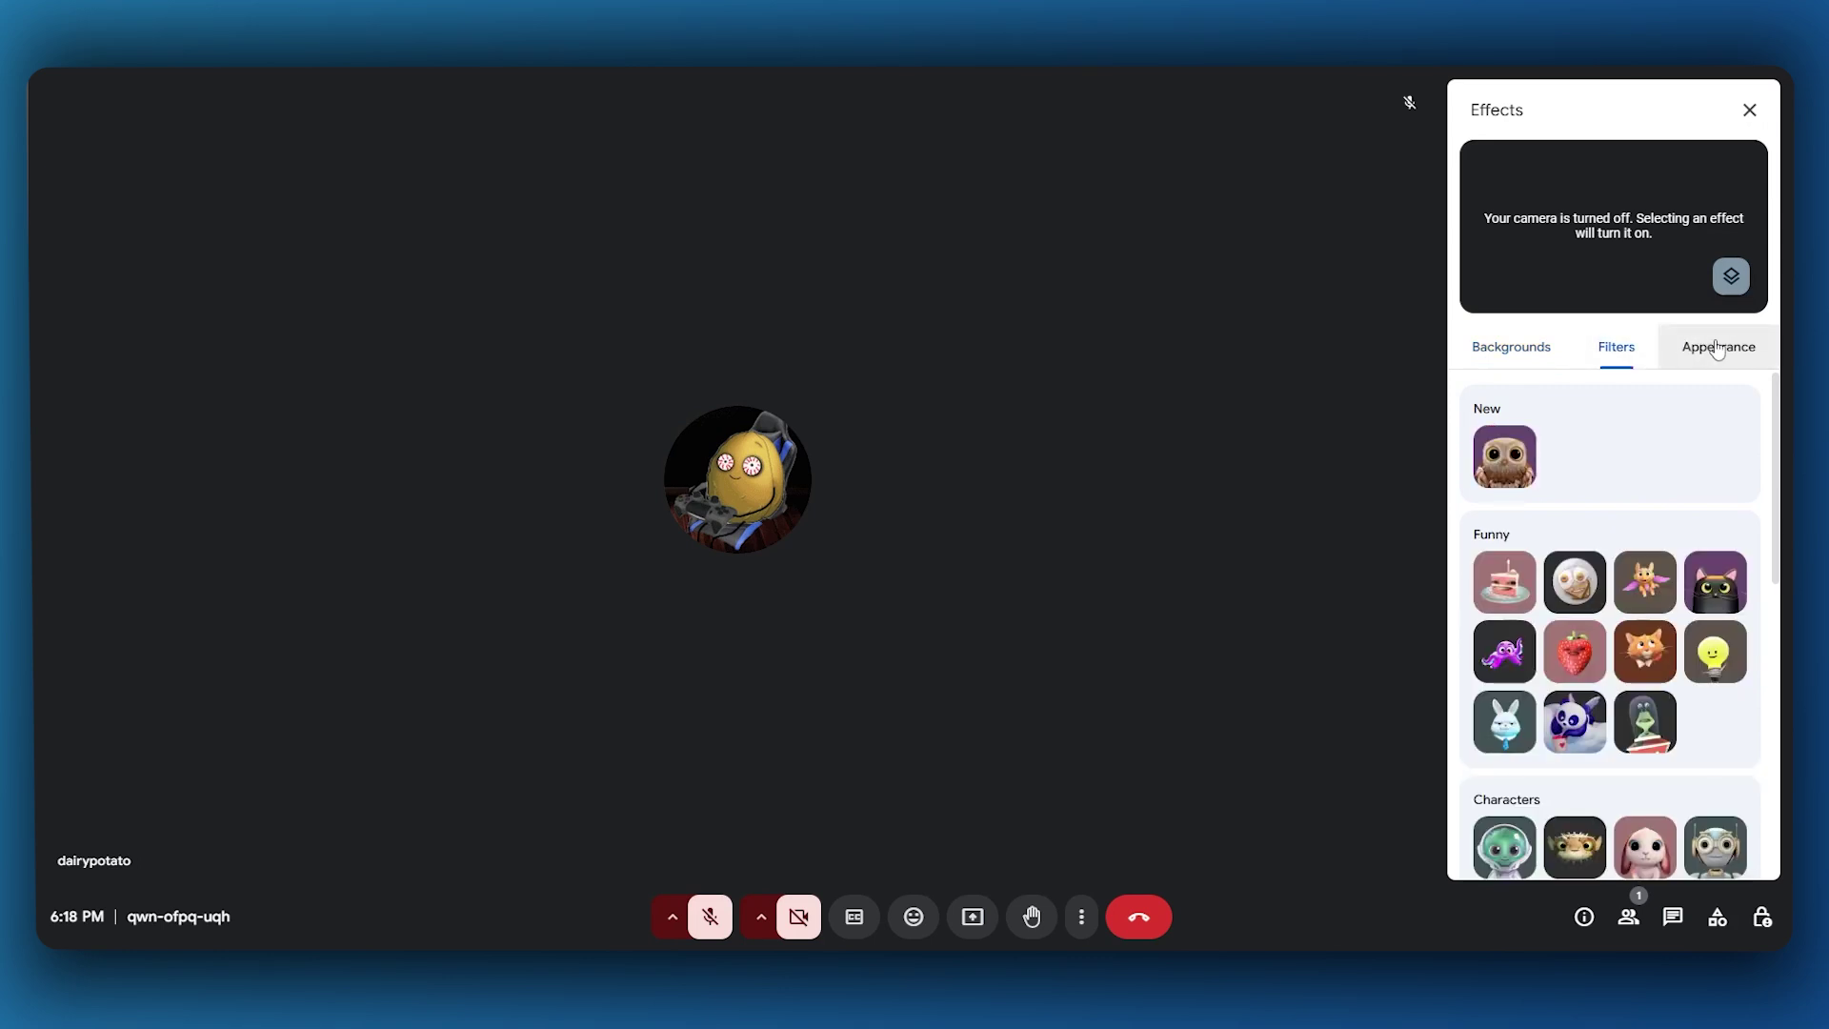
click(1687, 348)
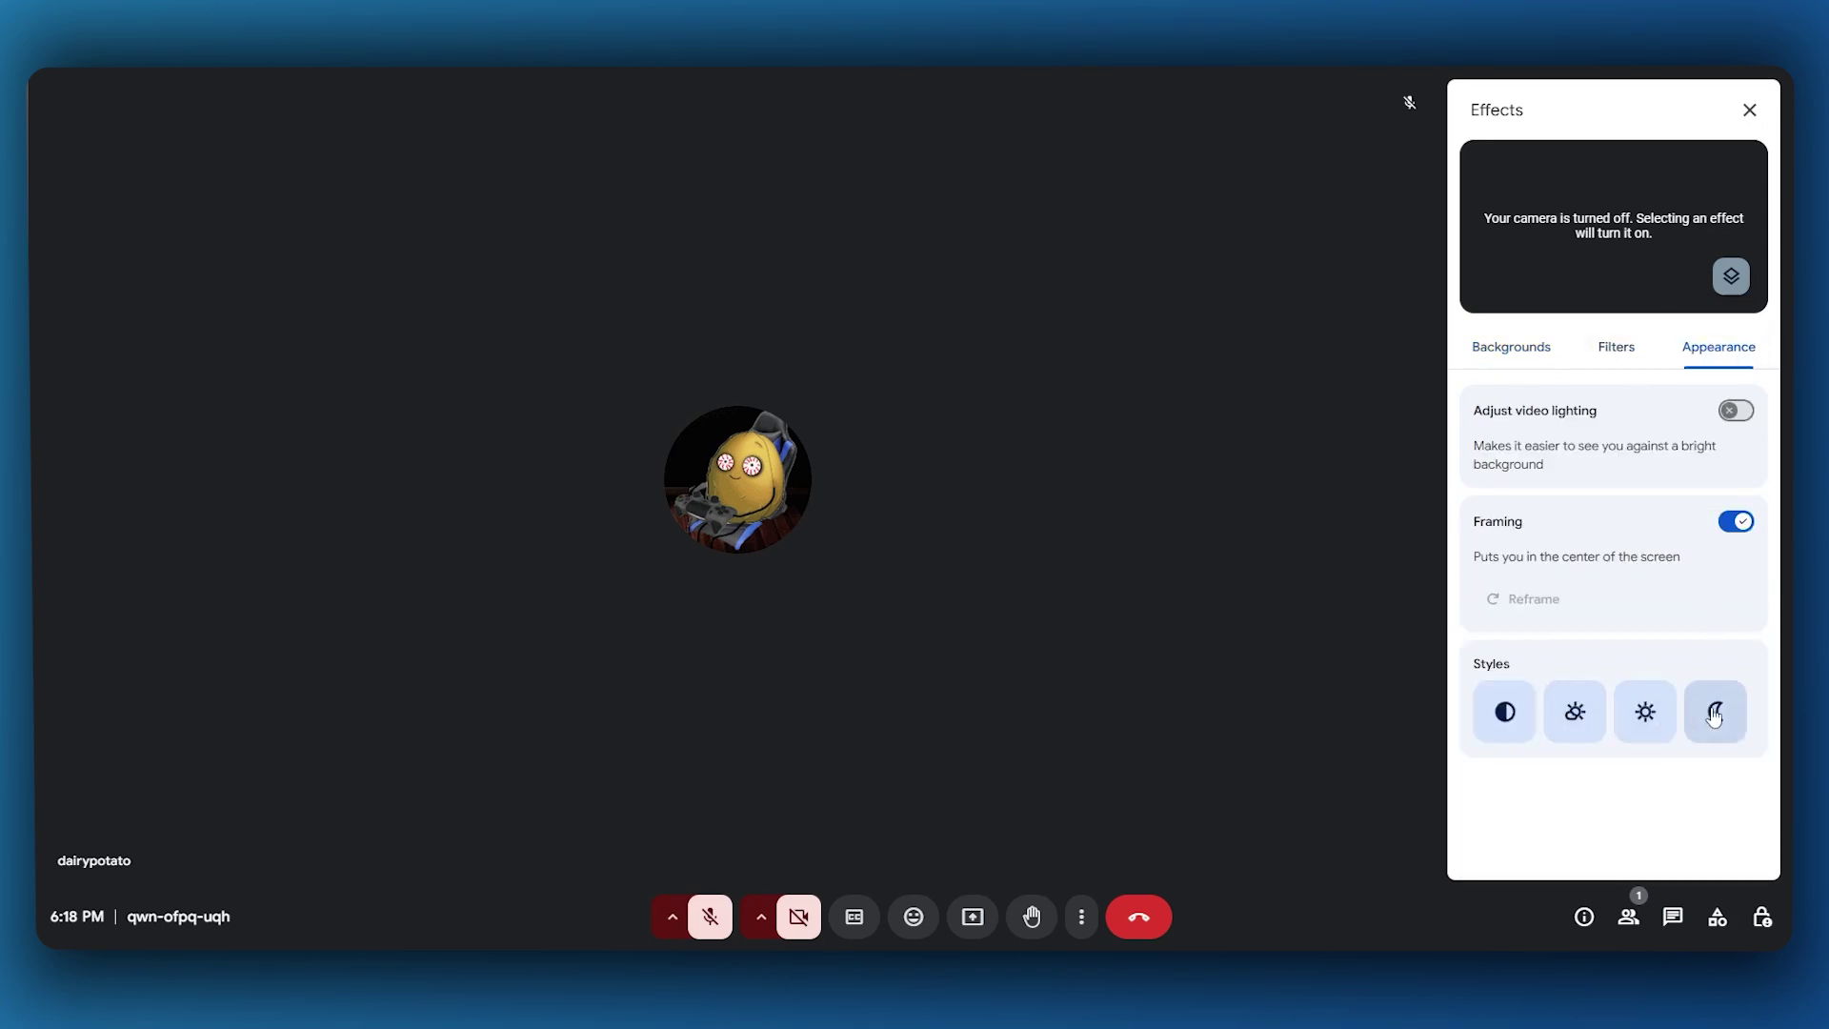
Step: Browse the complete lists of filters and backgrounds, recheck the Appearance options and close Effects
click(1615, 351)
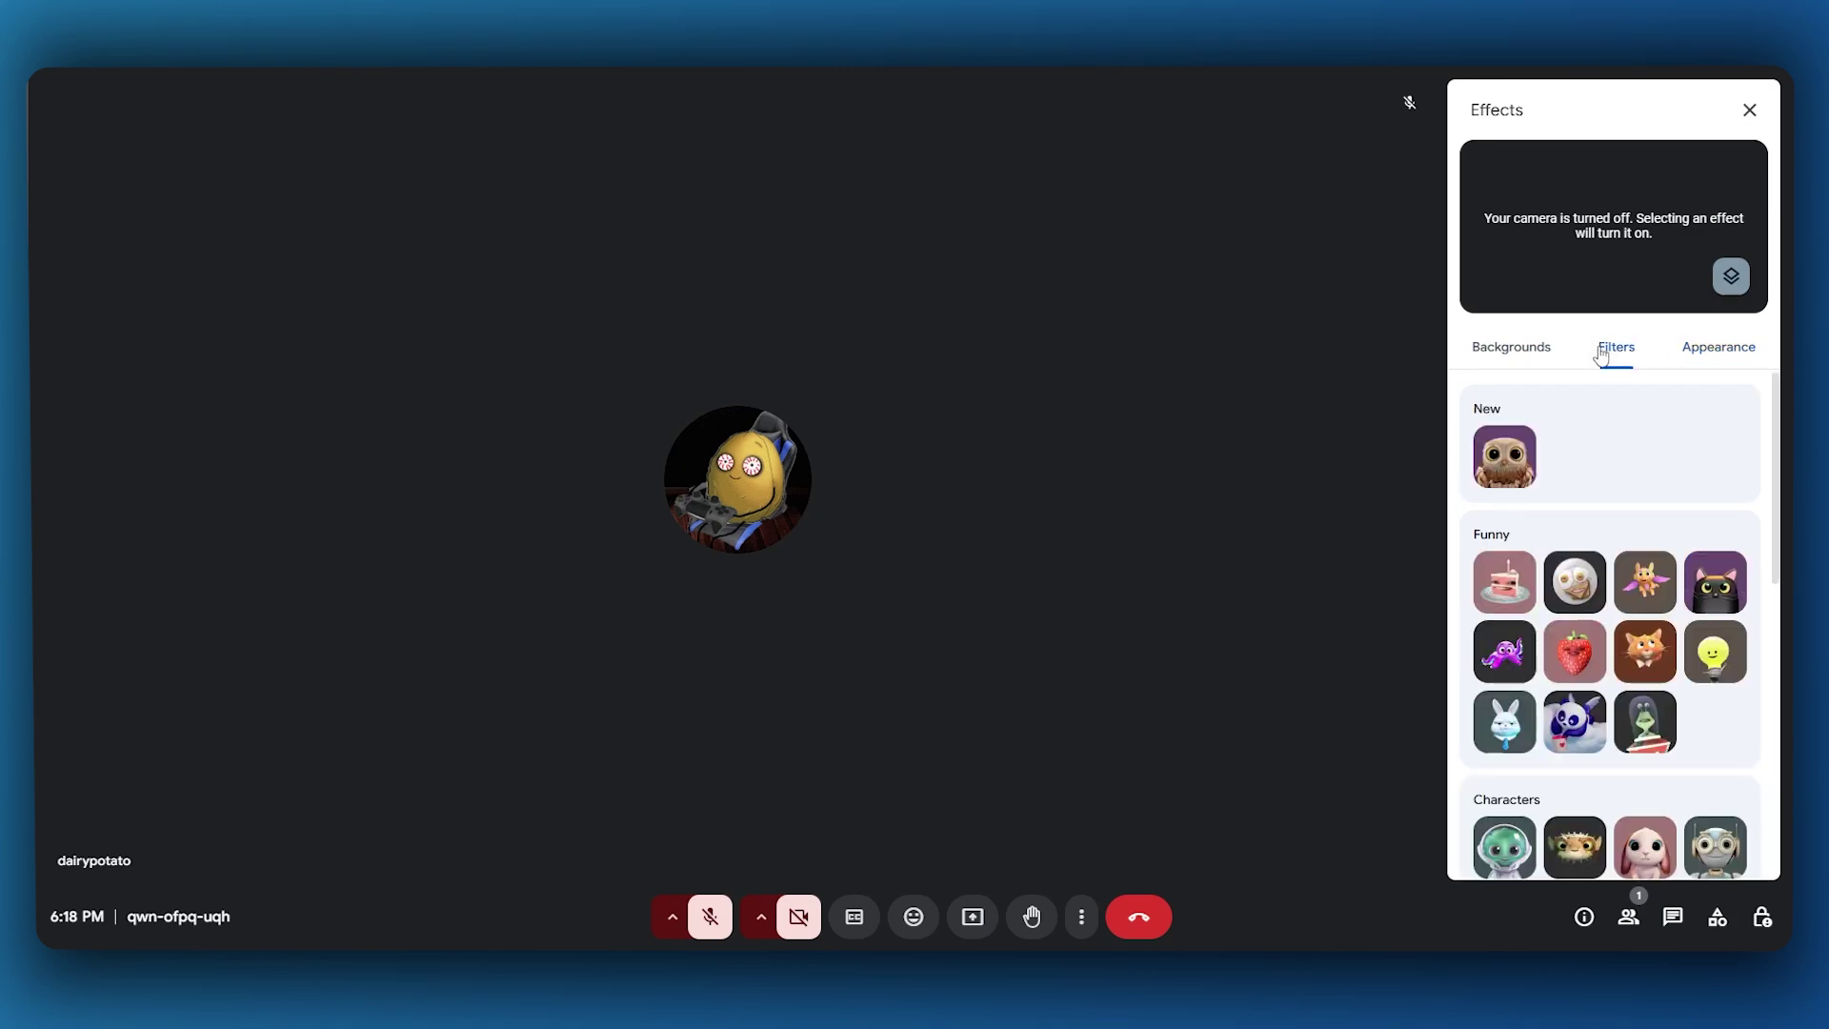
scroll(1596, 462, down, 8)
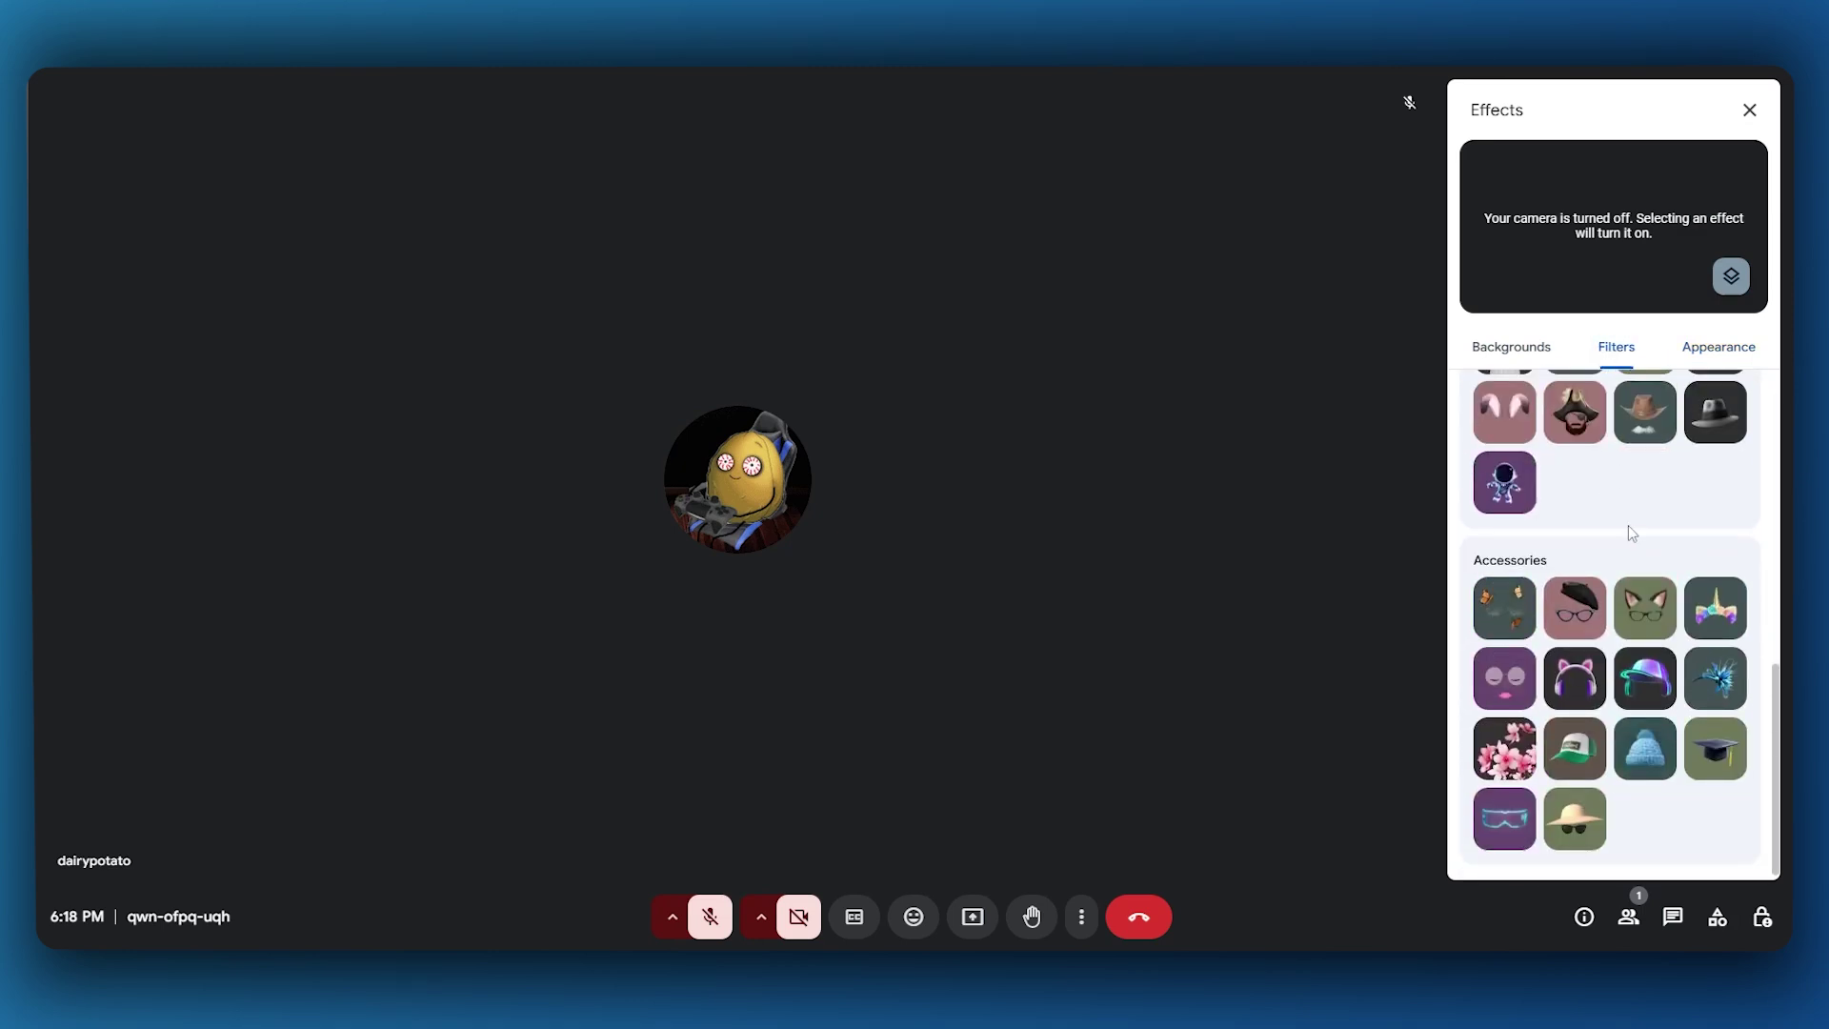
scroll(1589, 554, up, 8)
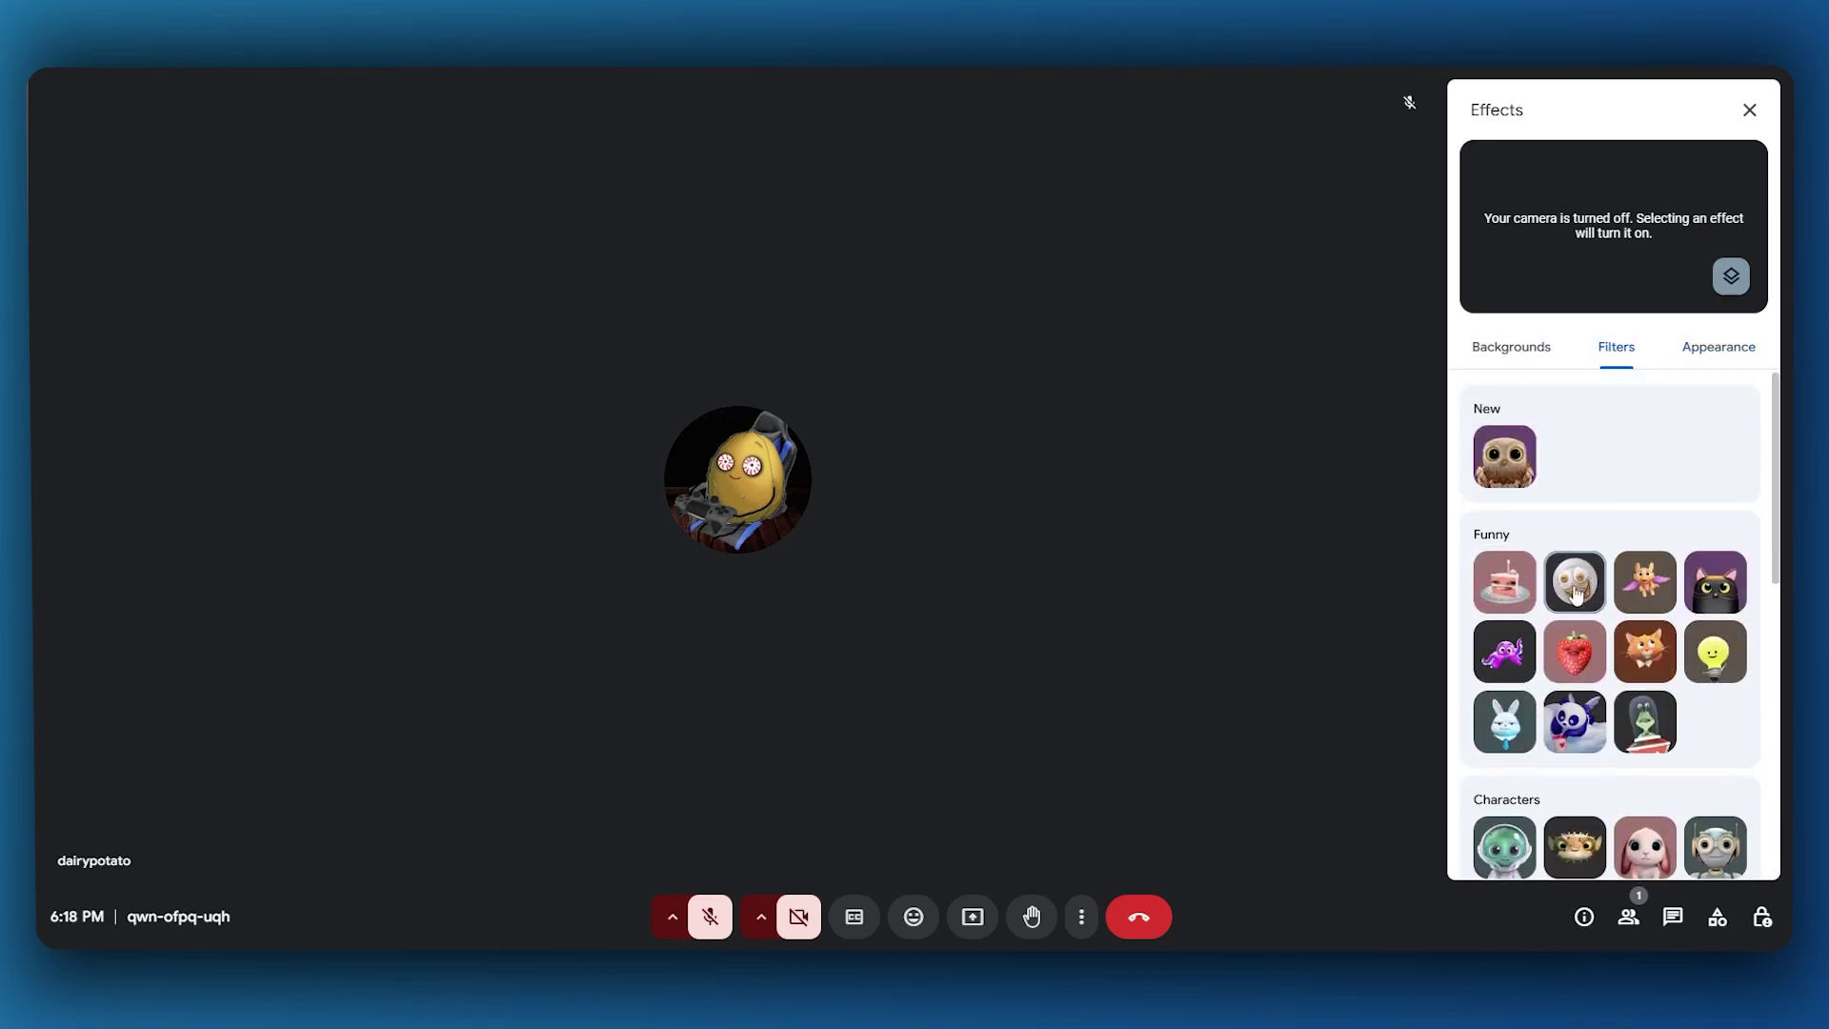
click(1515, 348)
scroll(1573, 548, down, 3)
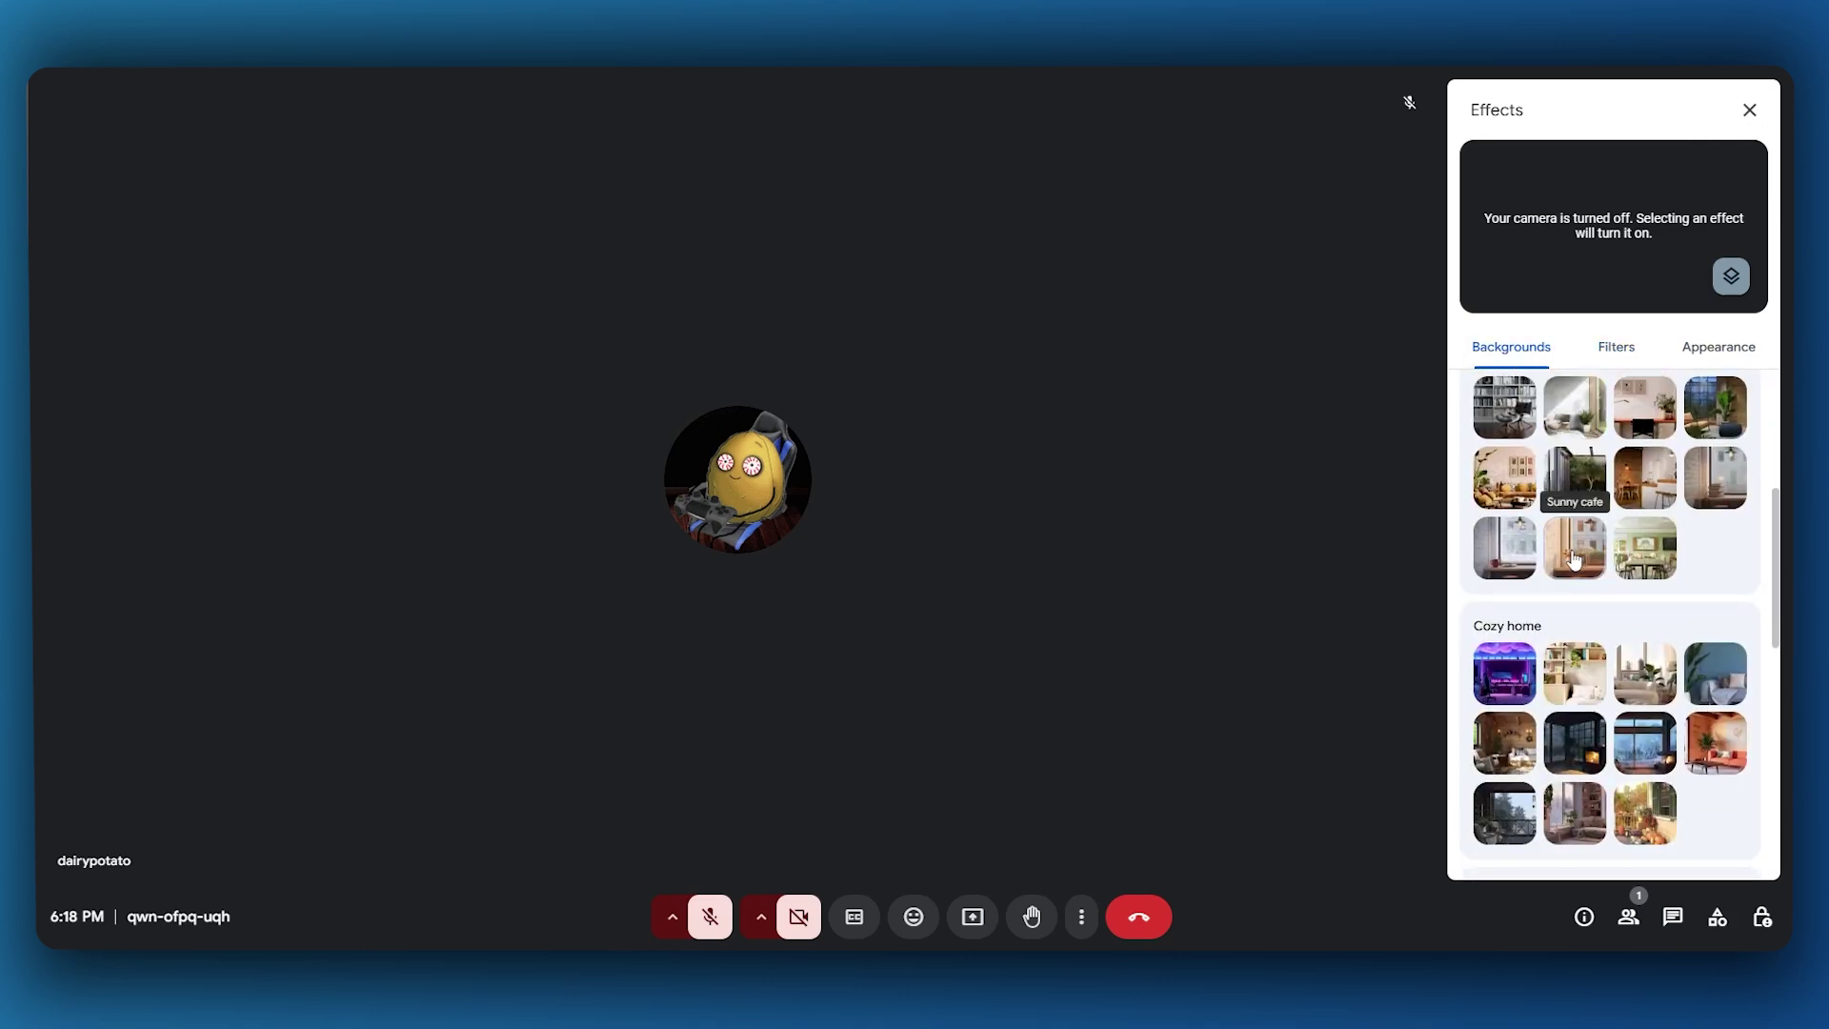
scroll(1573, 560, down, 10)
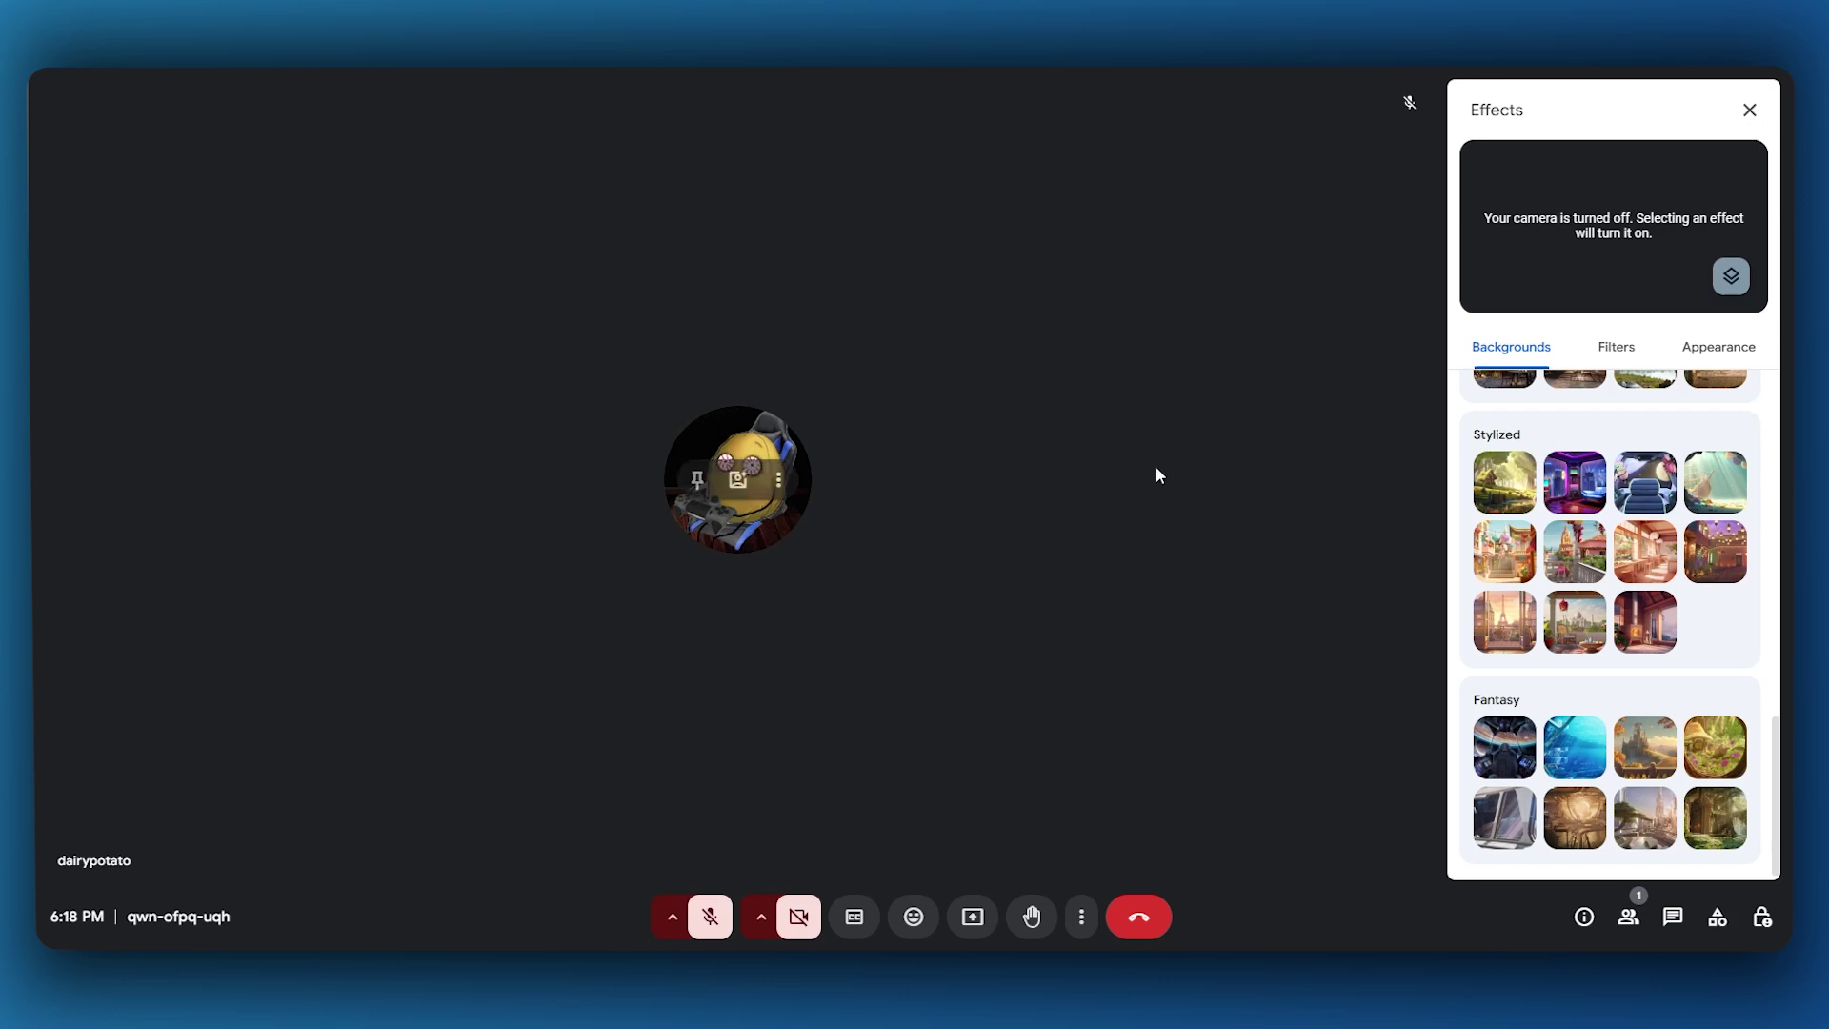
click(1728, 345)
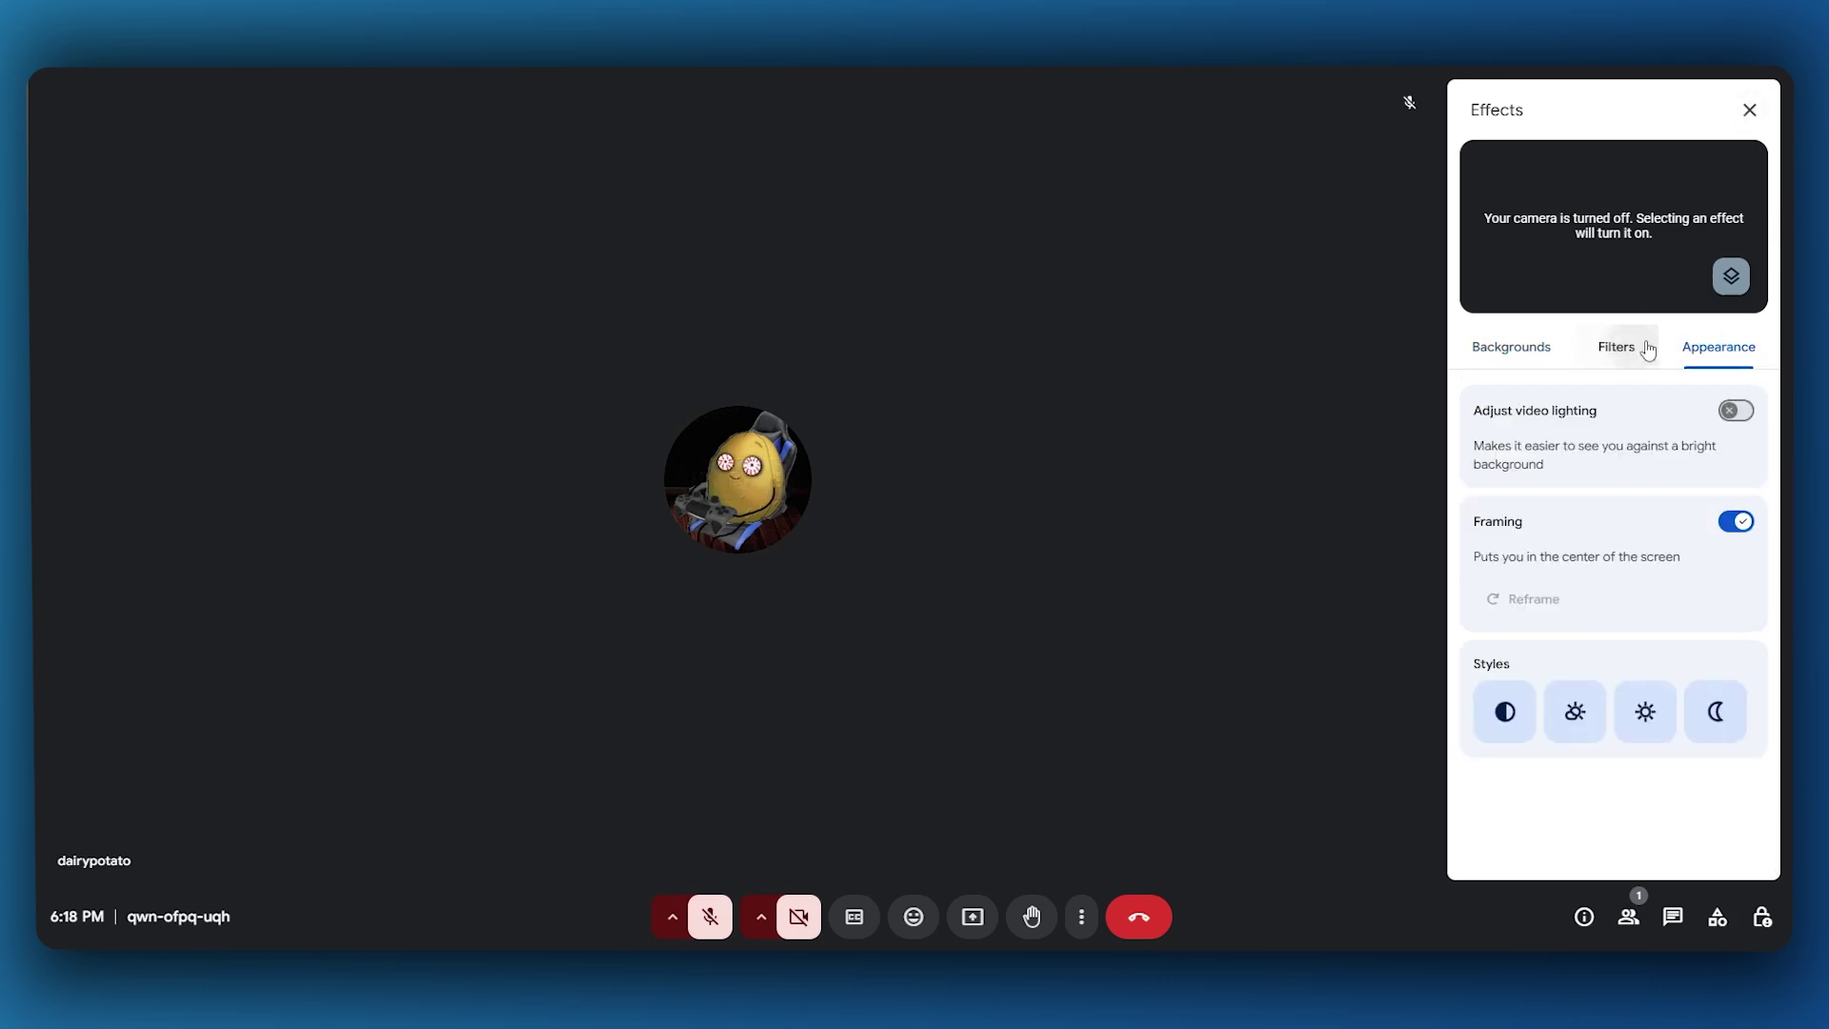
click(1541, 345)
click(1750, 109)
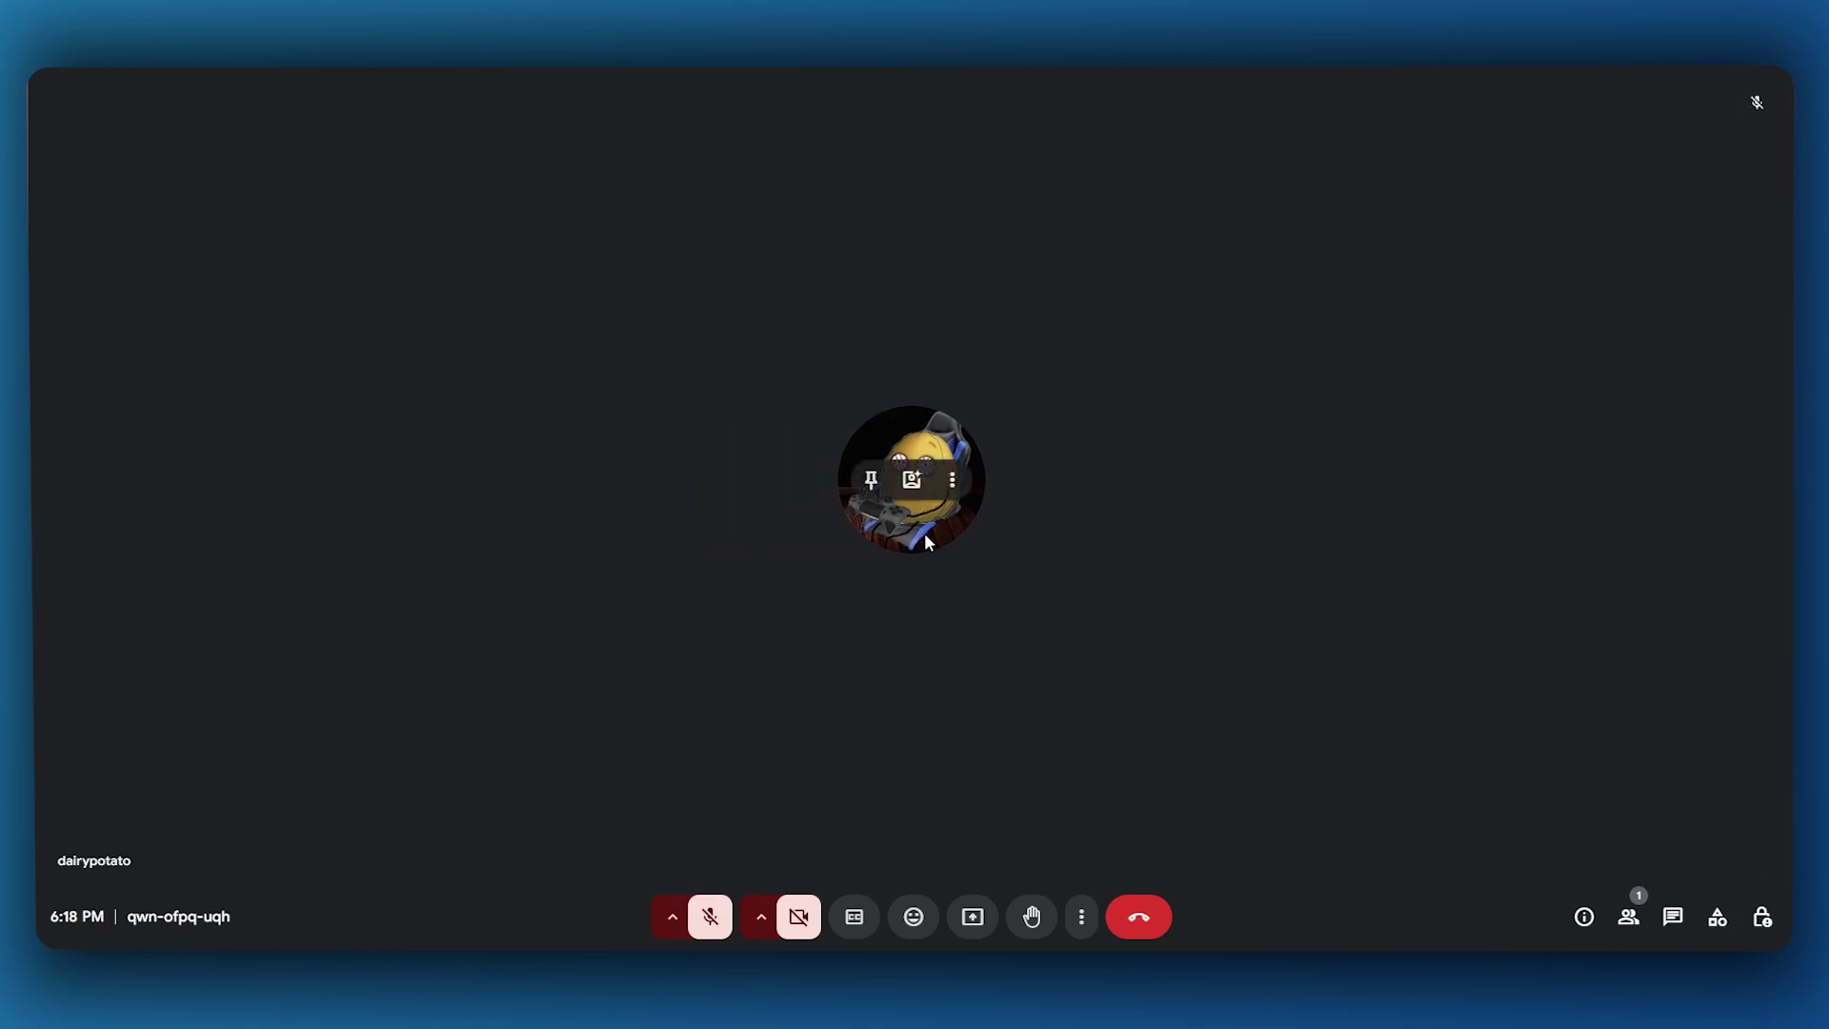
Step: Check the own tile's extra options, and examine the call's audio settings including the Call control section
click(948, 486)
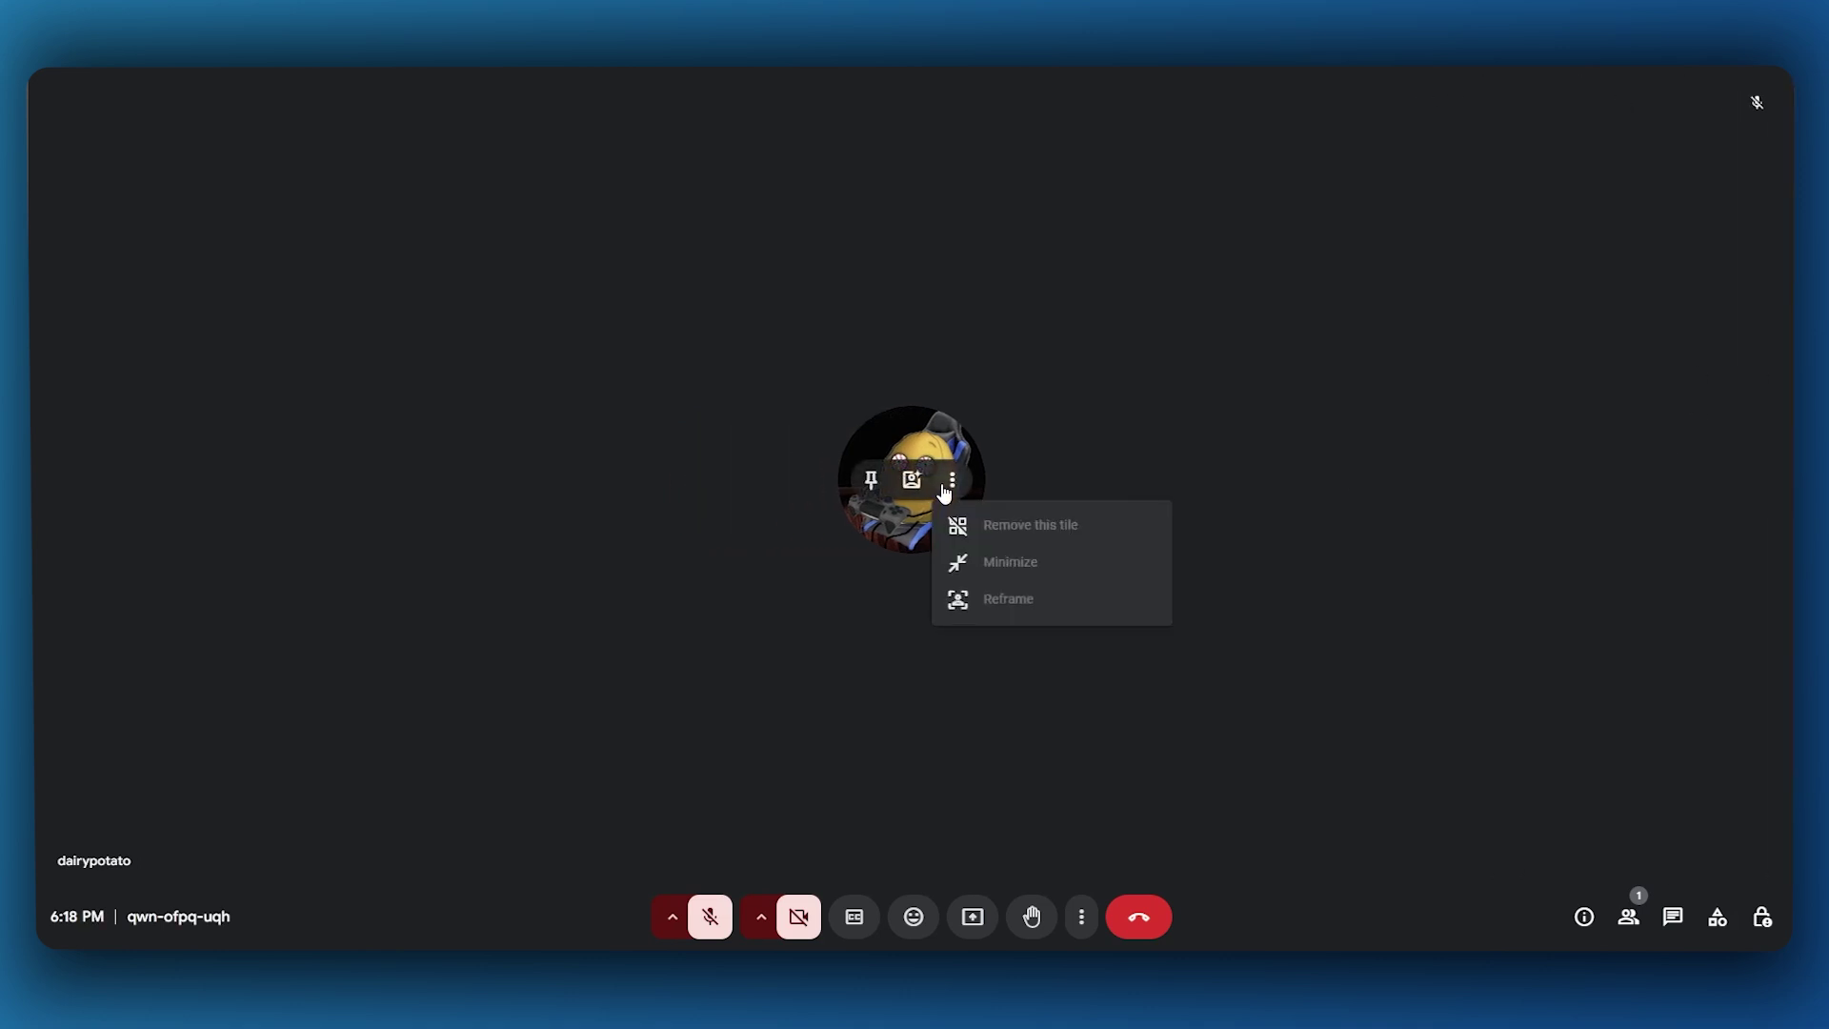
click(944, 492)
click(671, 920)
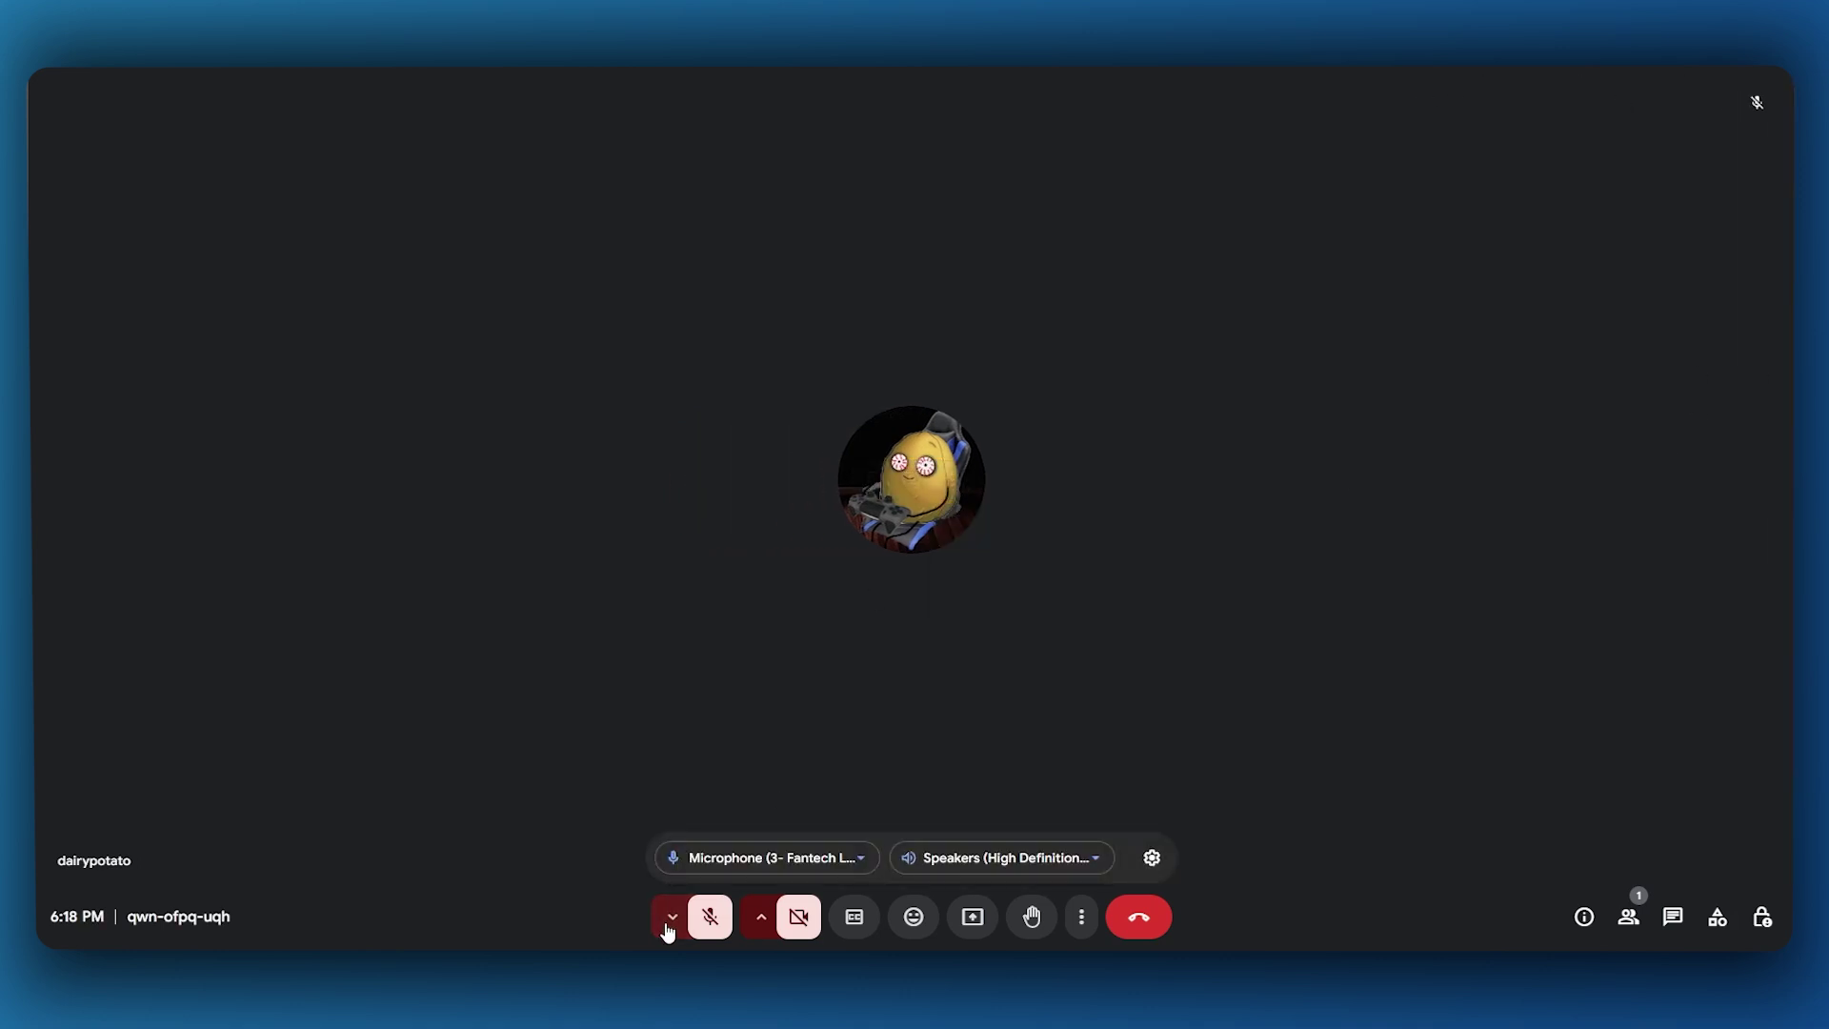
click(1153, 858)
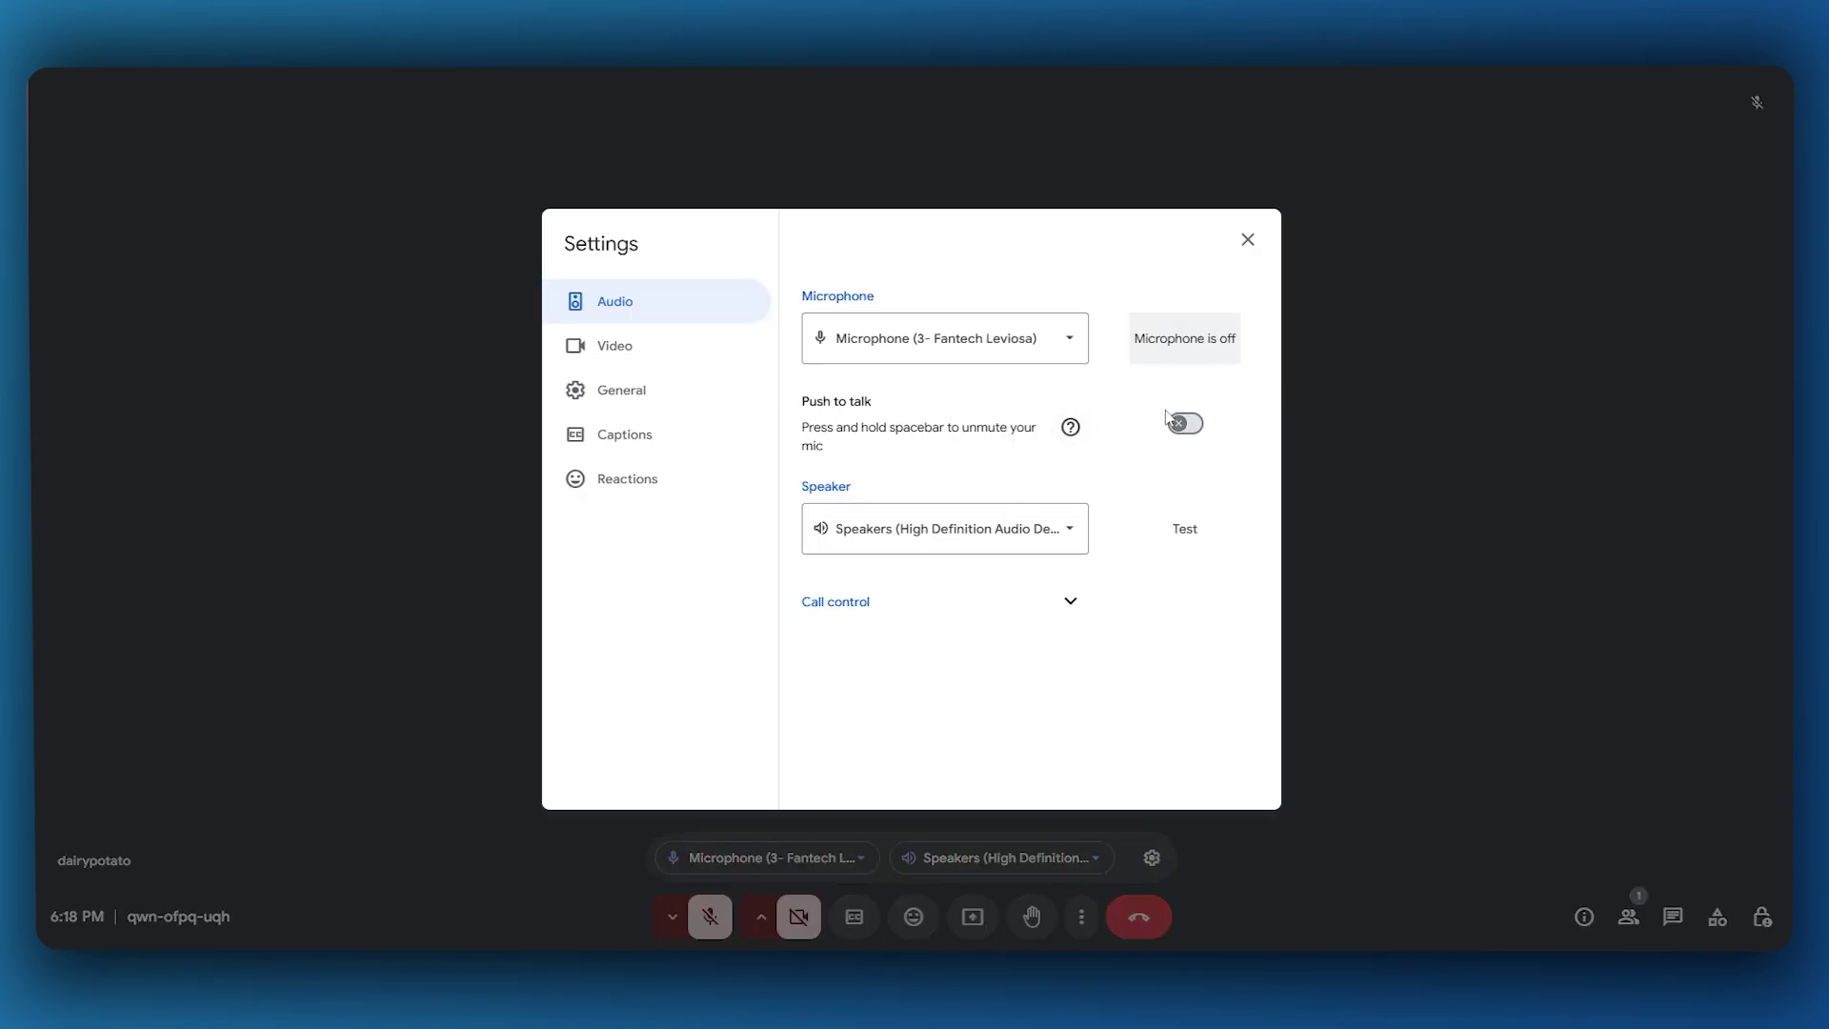
click(1070, 601)
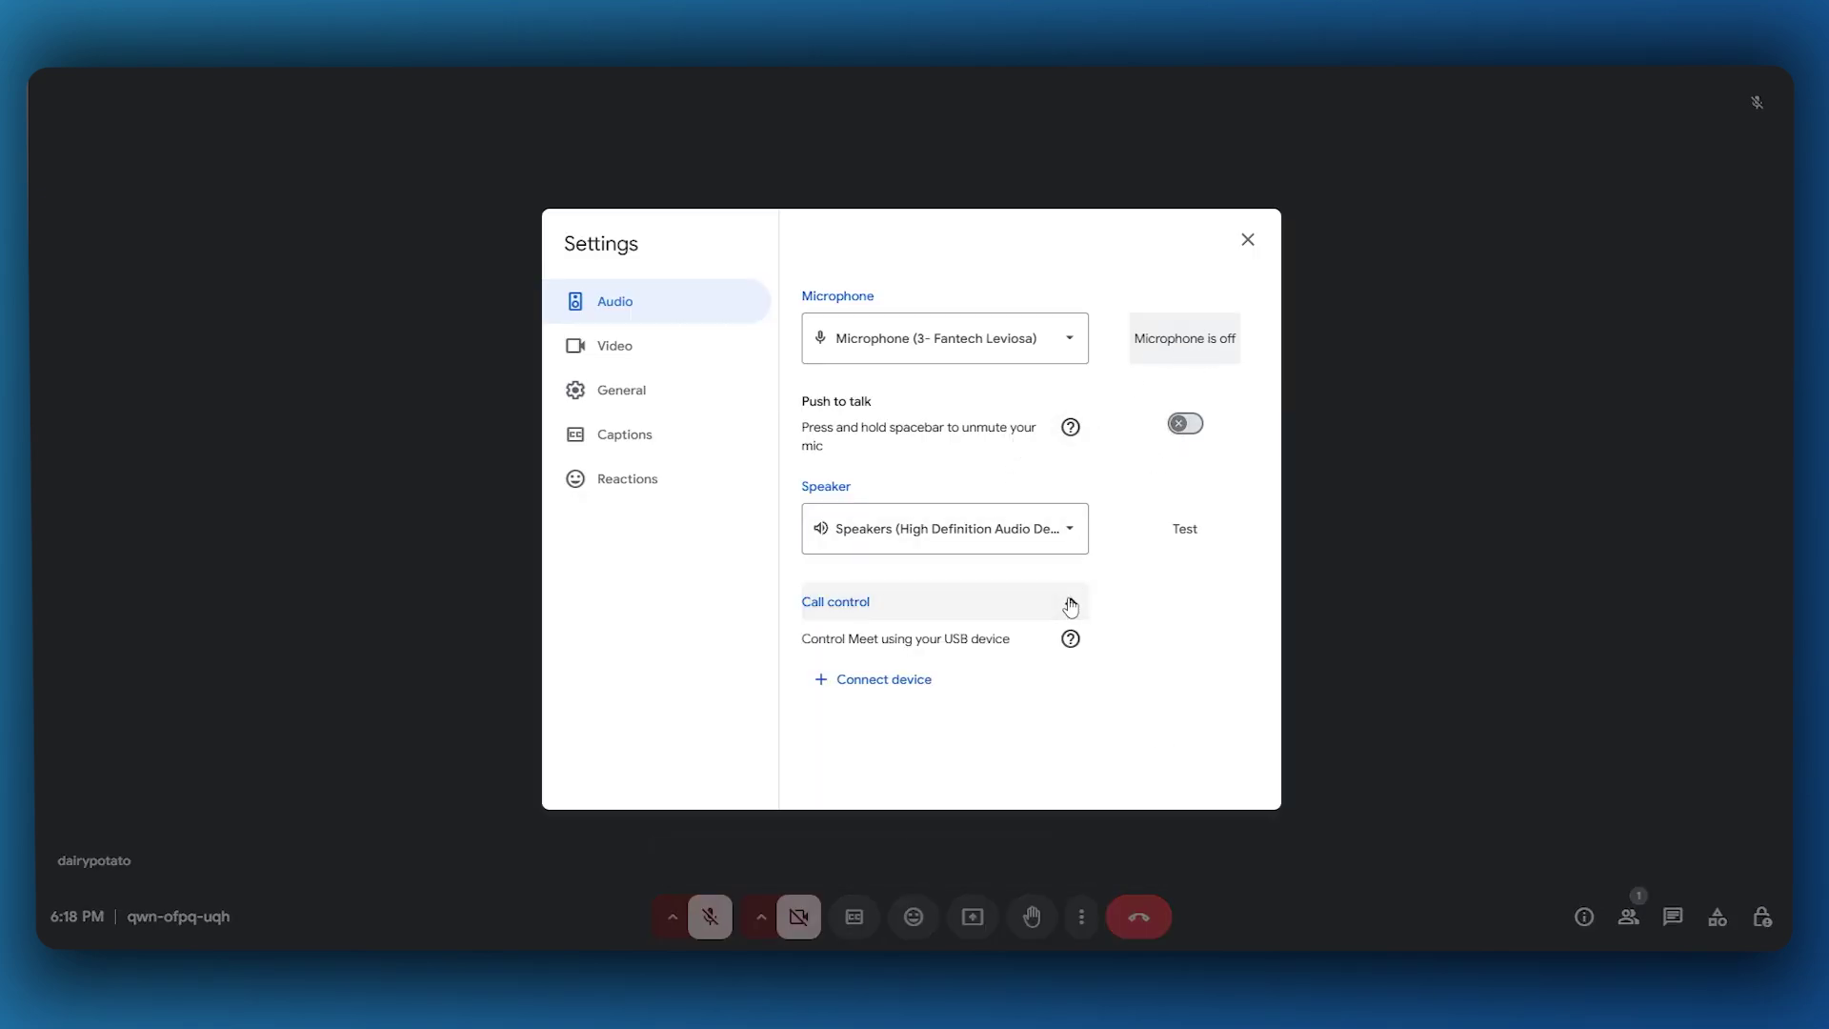
click(1071, 605)
Step: Review the call's Video, Audio, General and Captions settings, and close the settings without changing anything
click(617, 346)
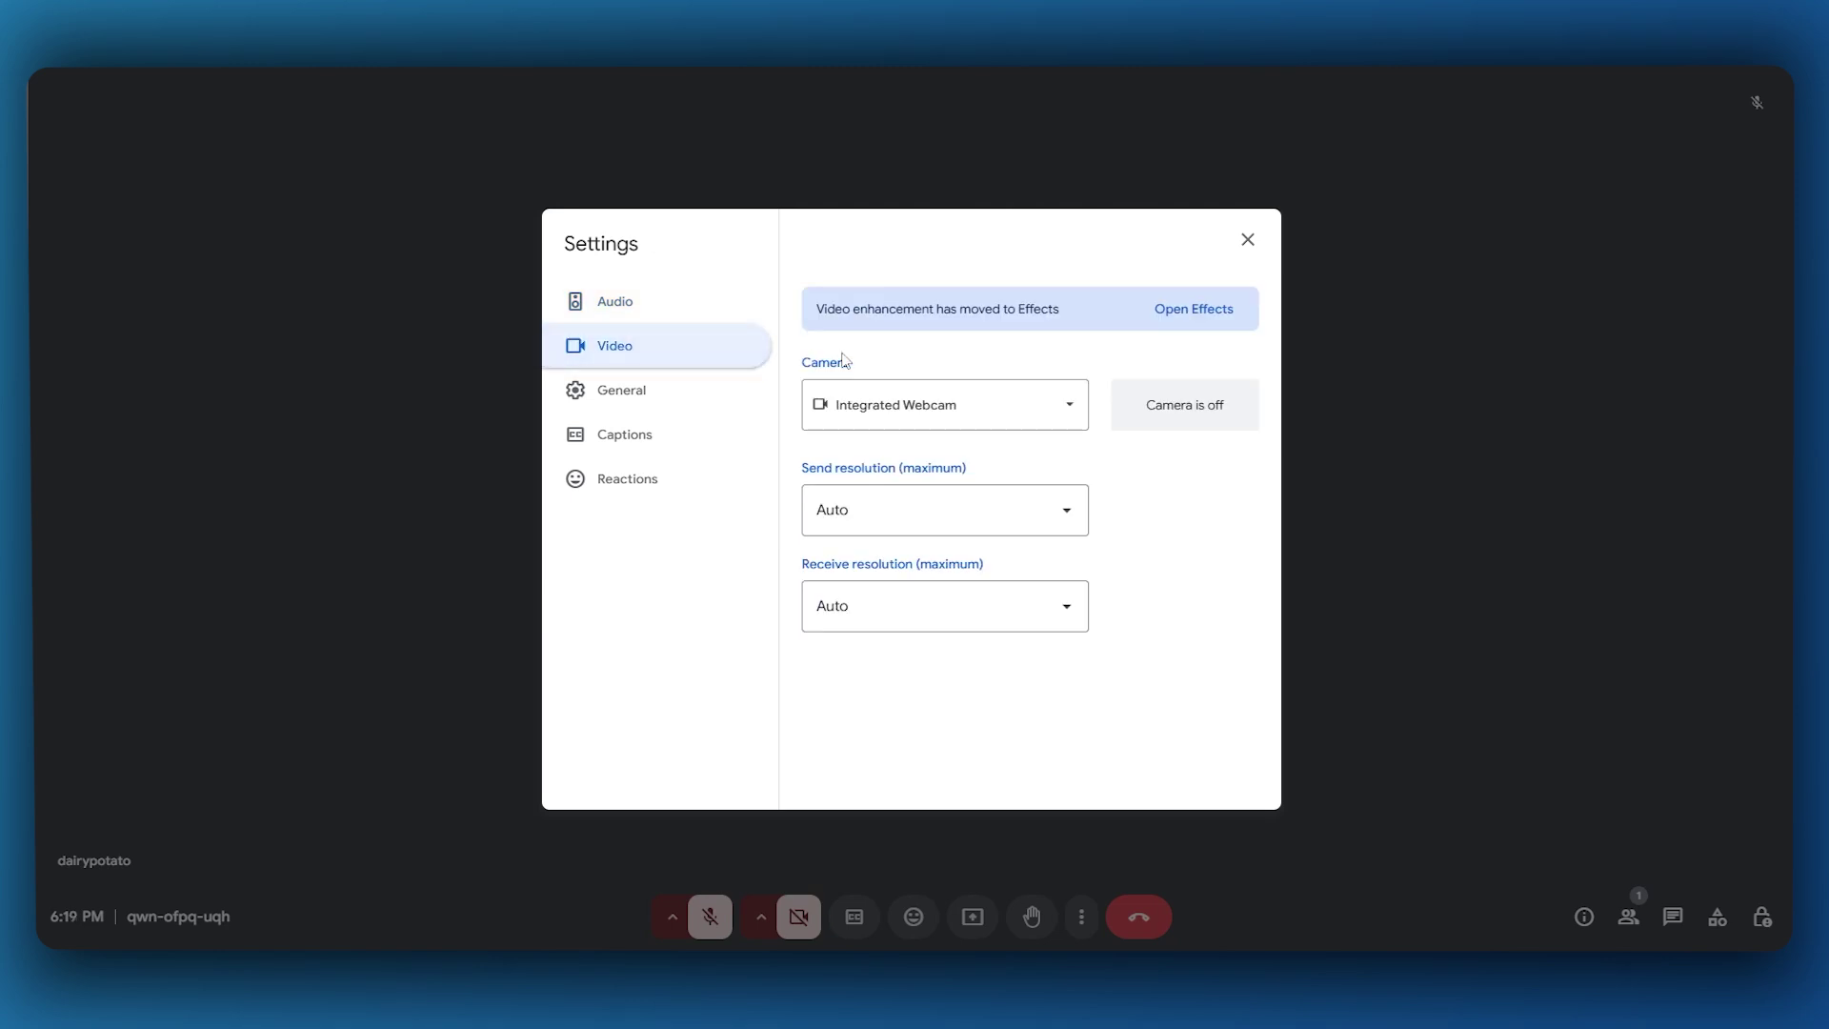
click(667, 307)
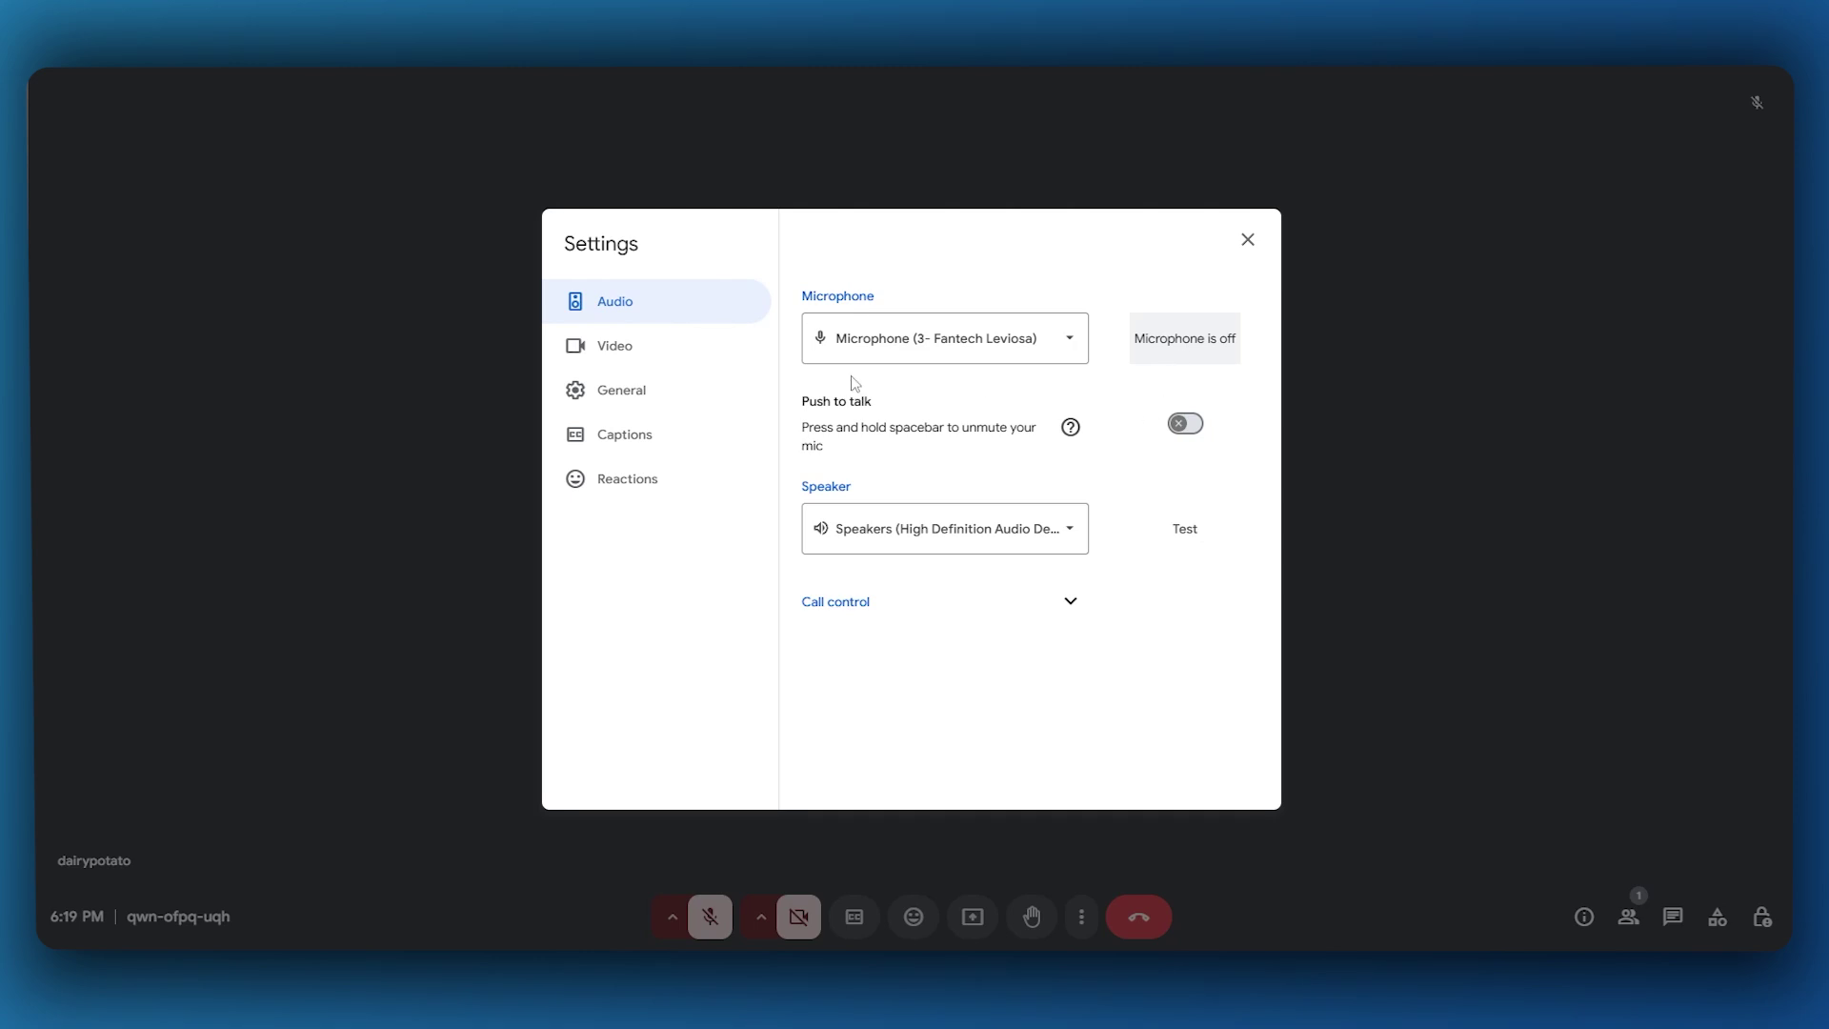
click(668, 344)
click(666, 392)
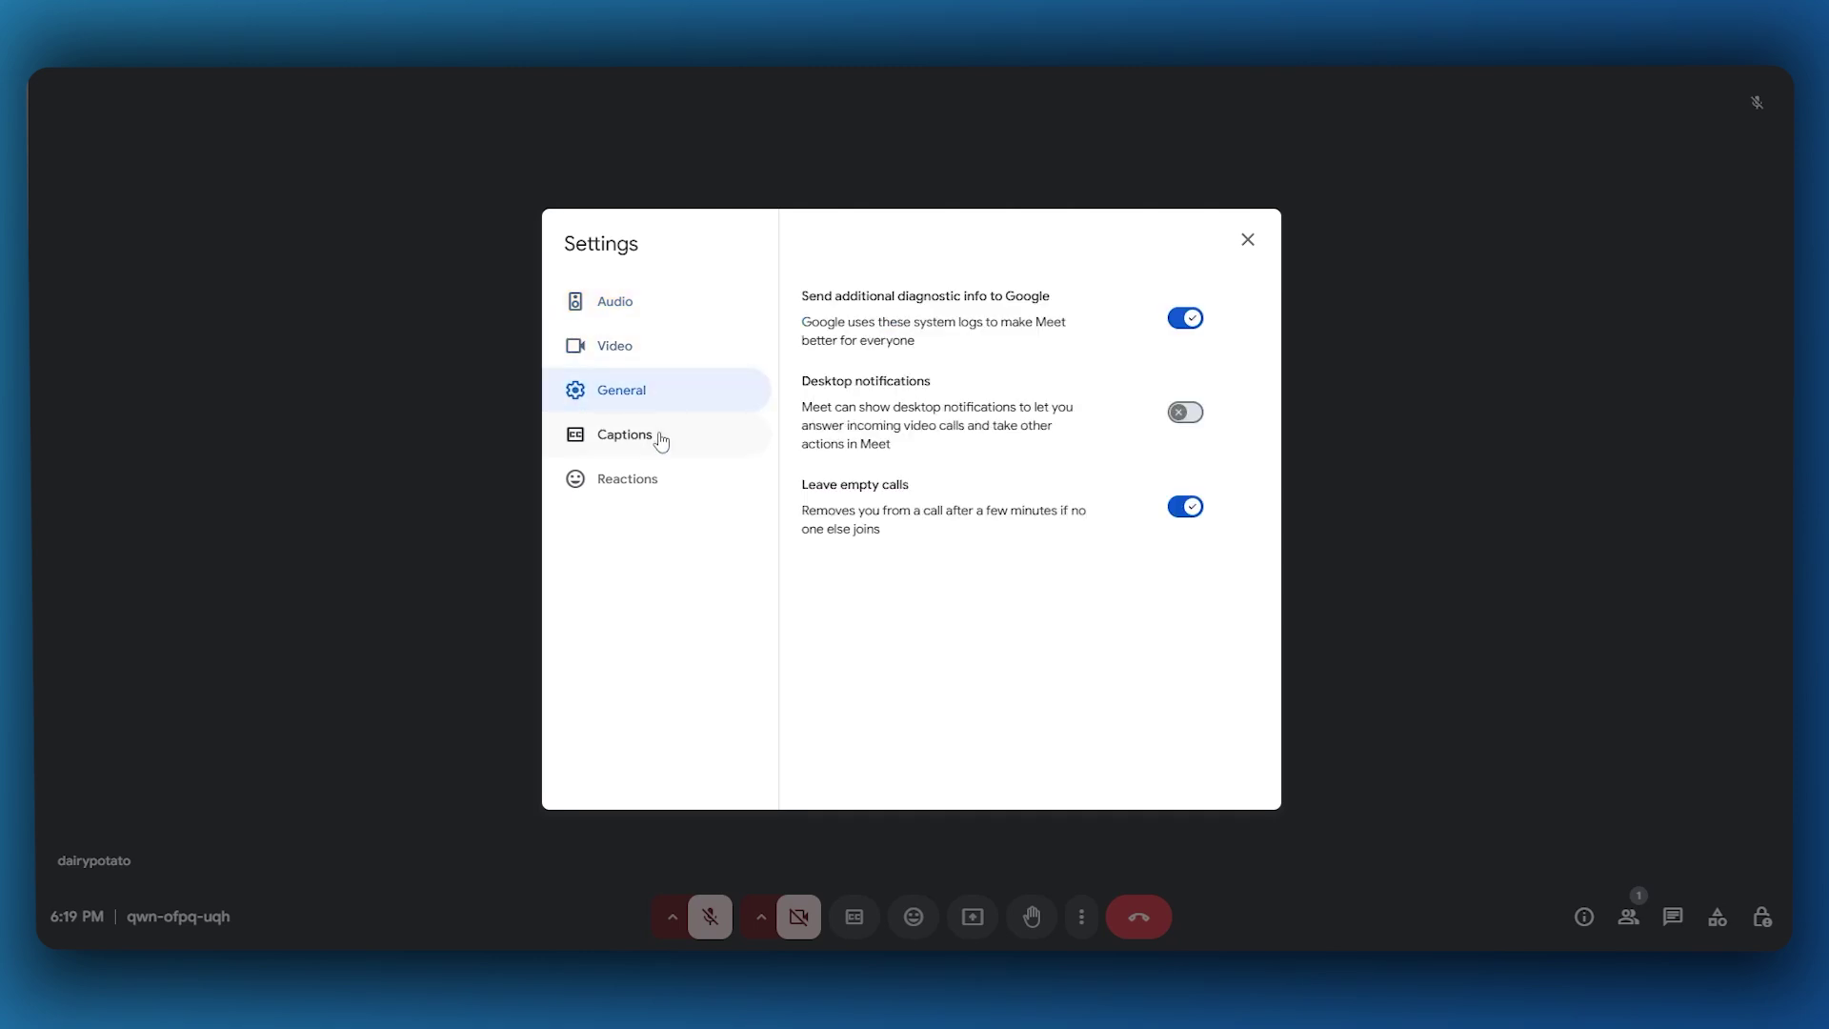
click(661, 442)
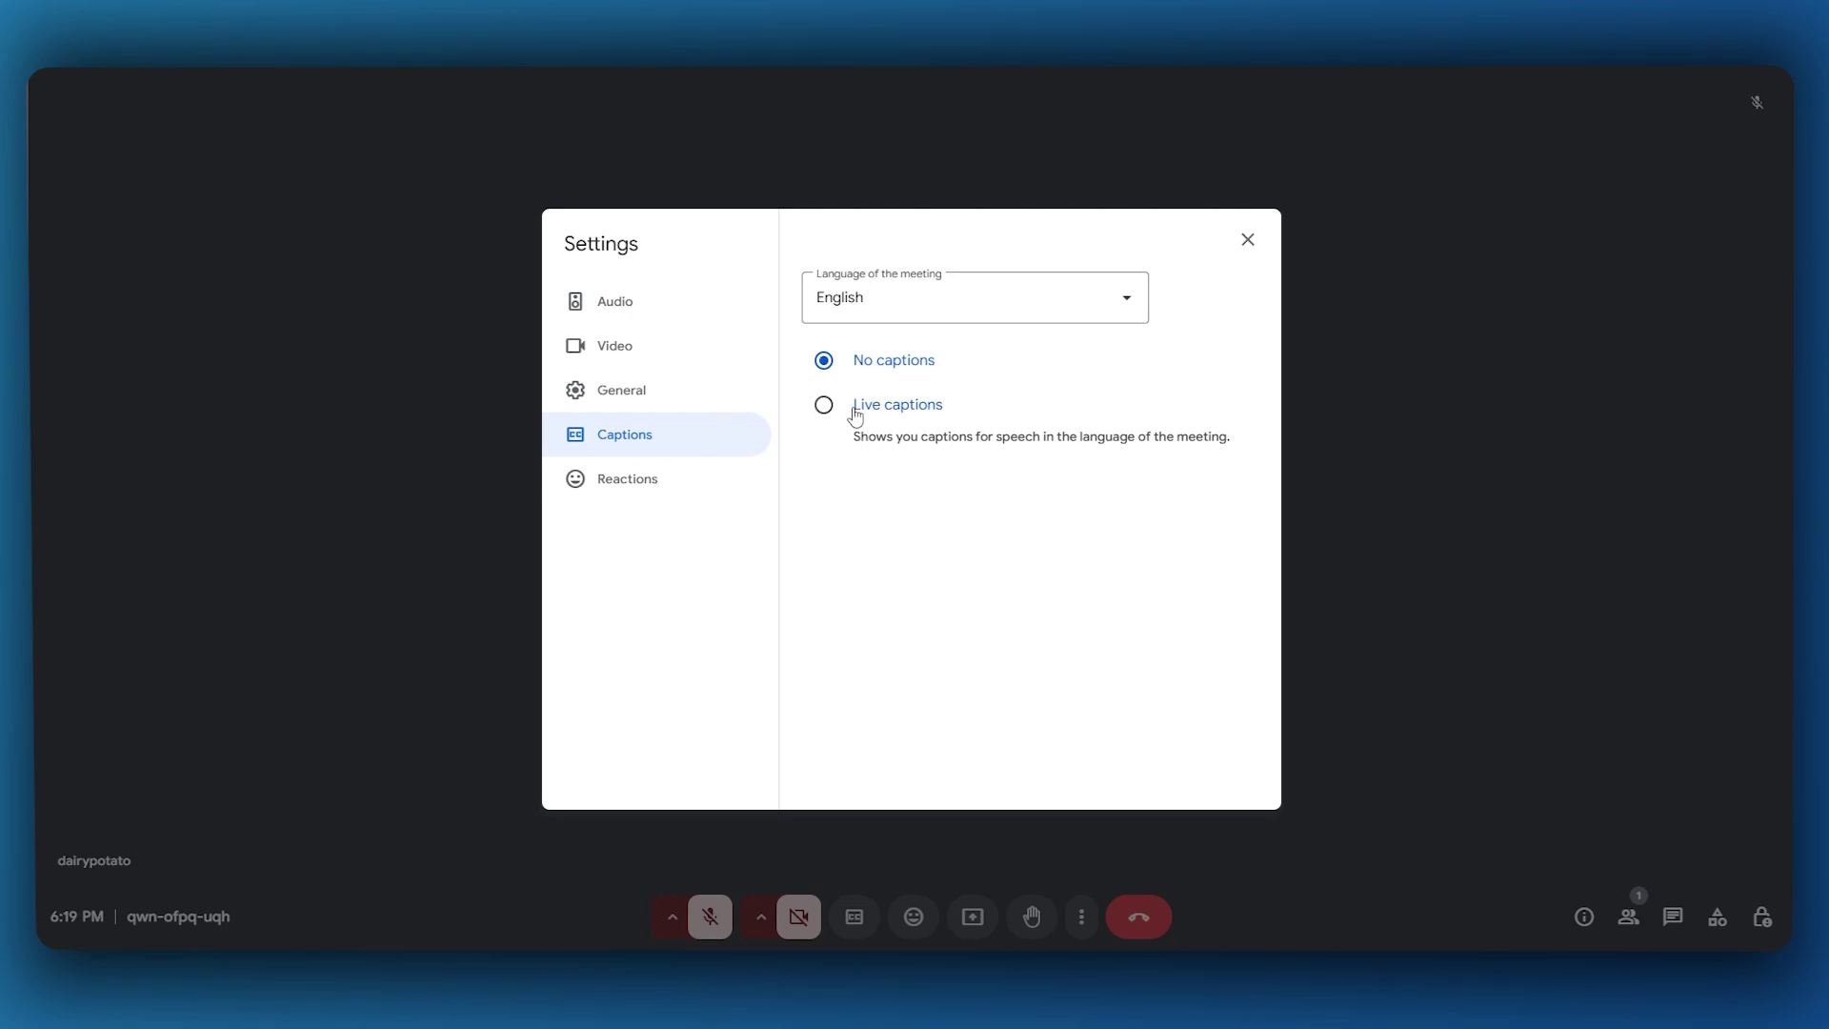
click(1265, 241)
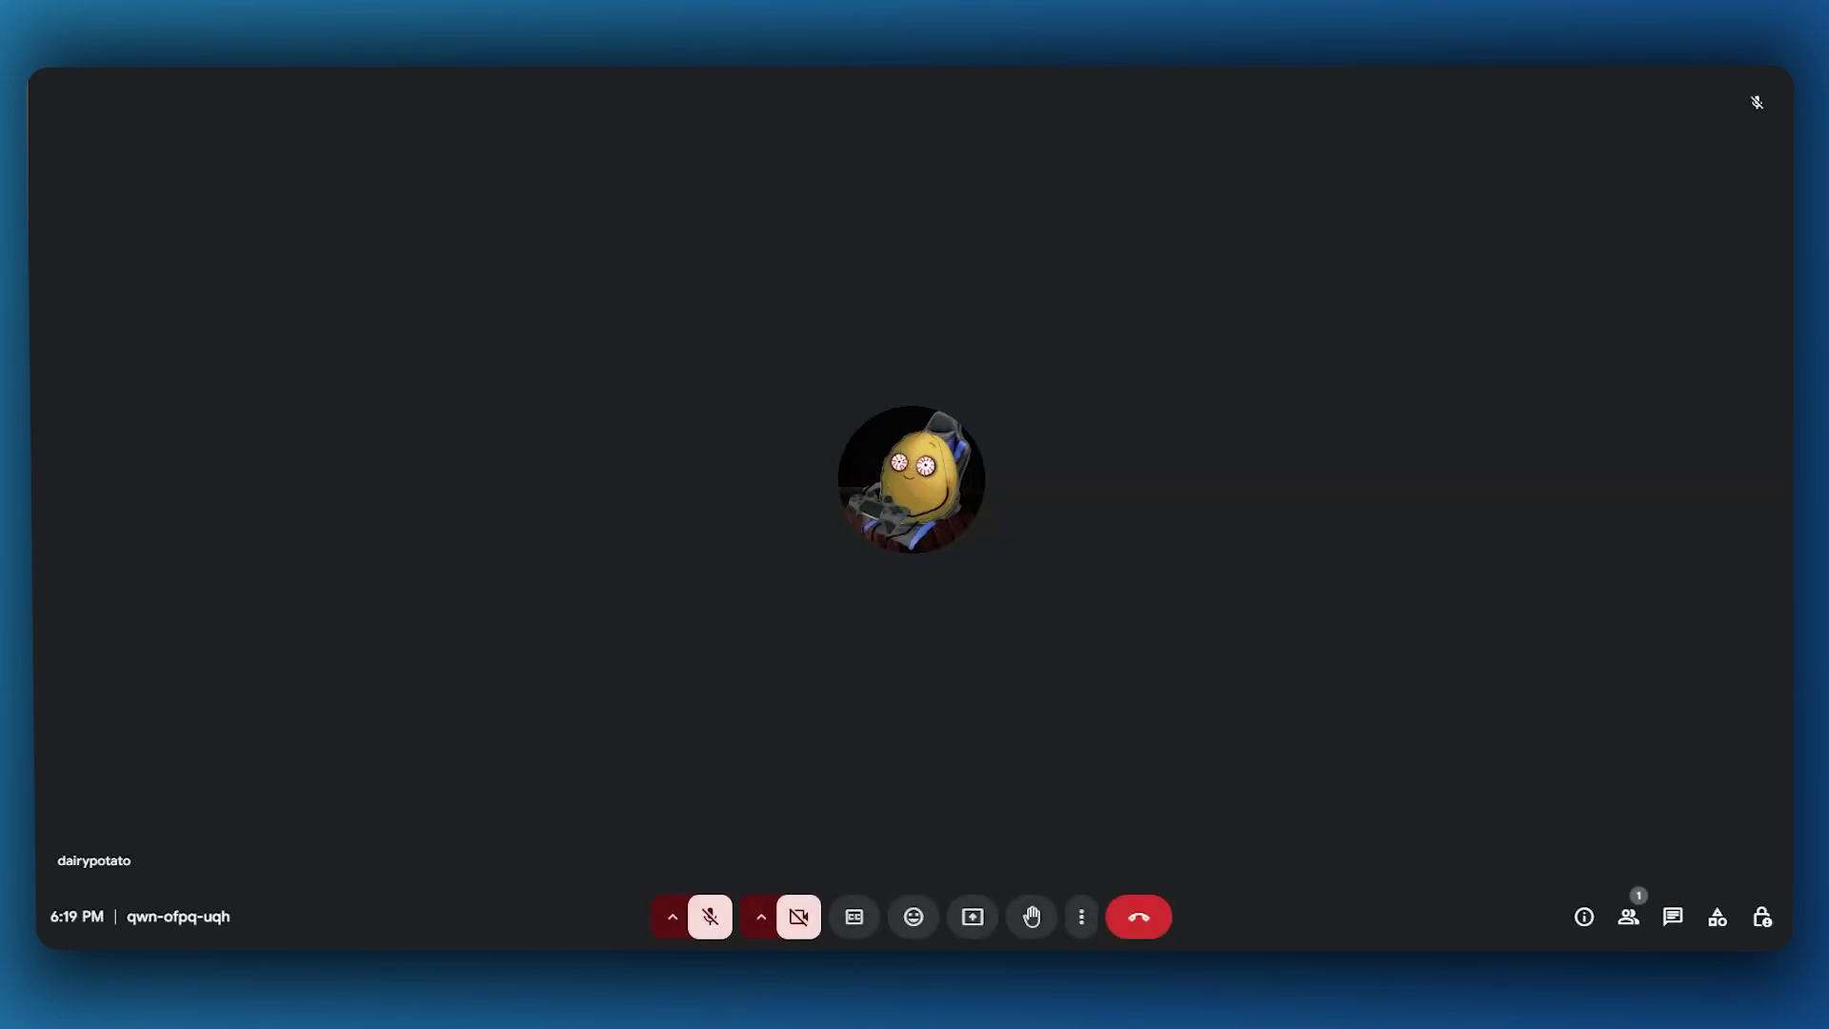